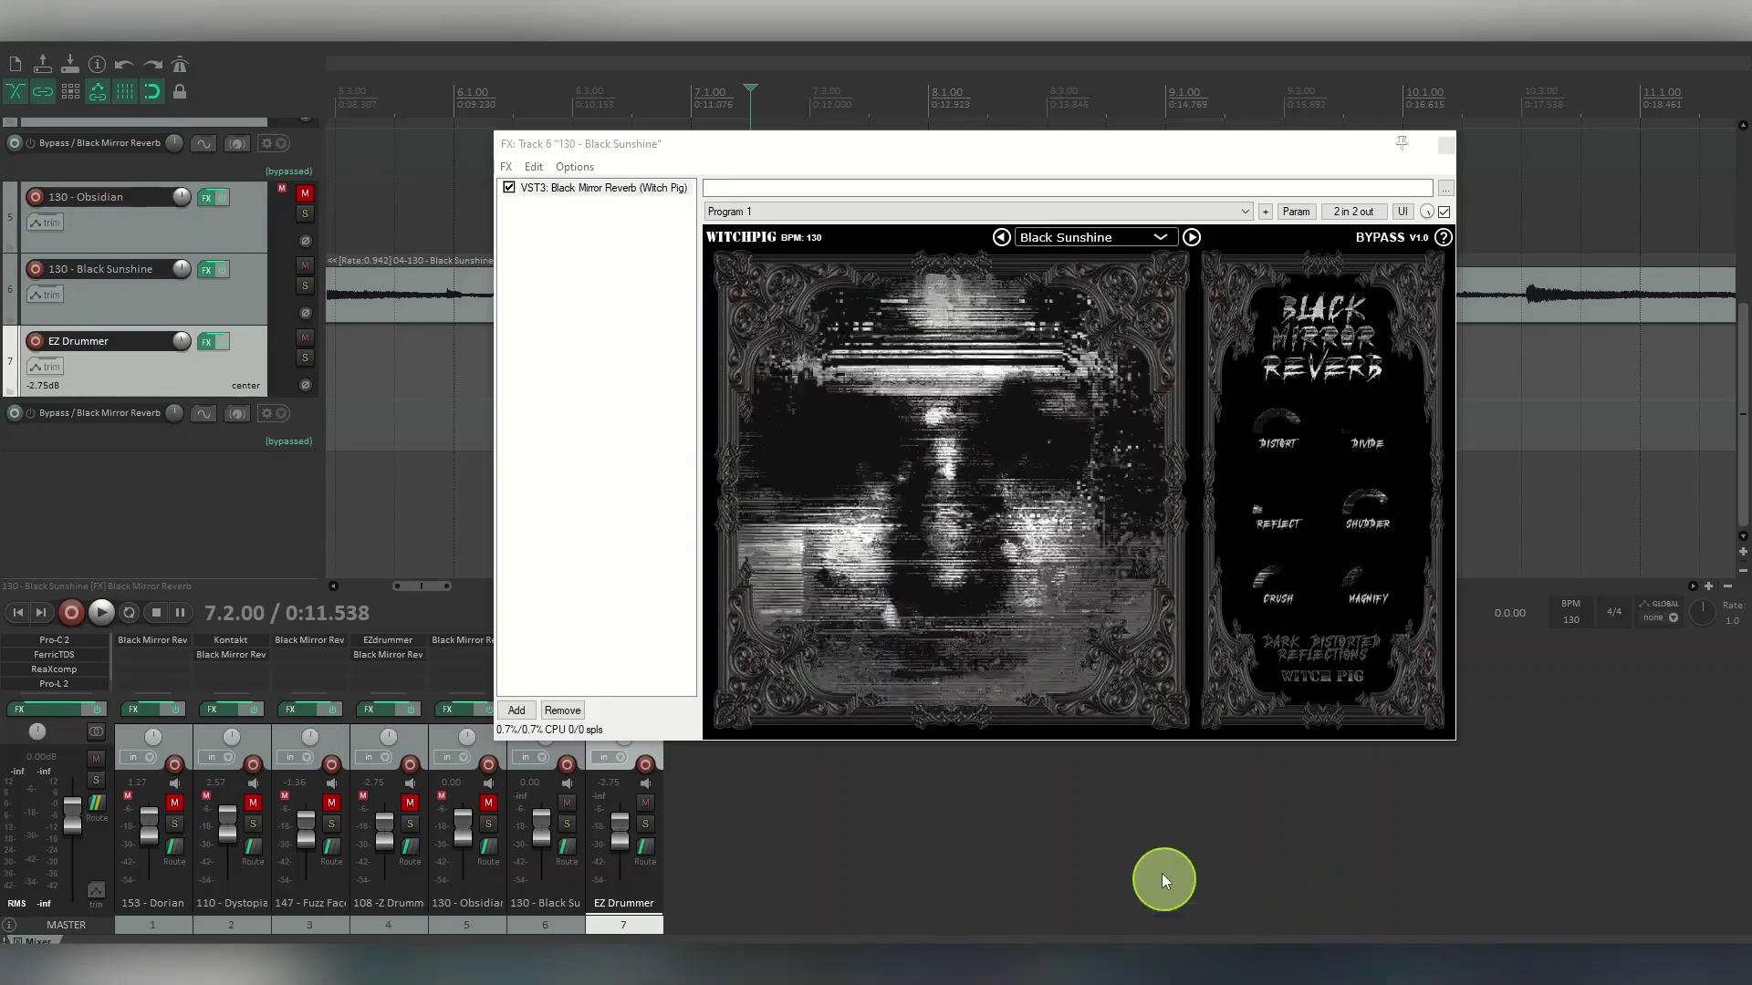
# Open the Witch Pig website from the plugin's logo and browse to page 2 of its listings
pyautogui.click(754, 238)
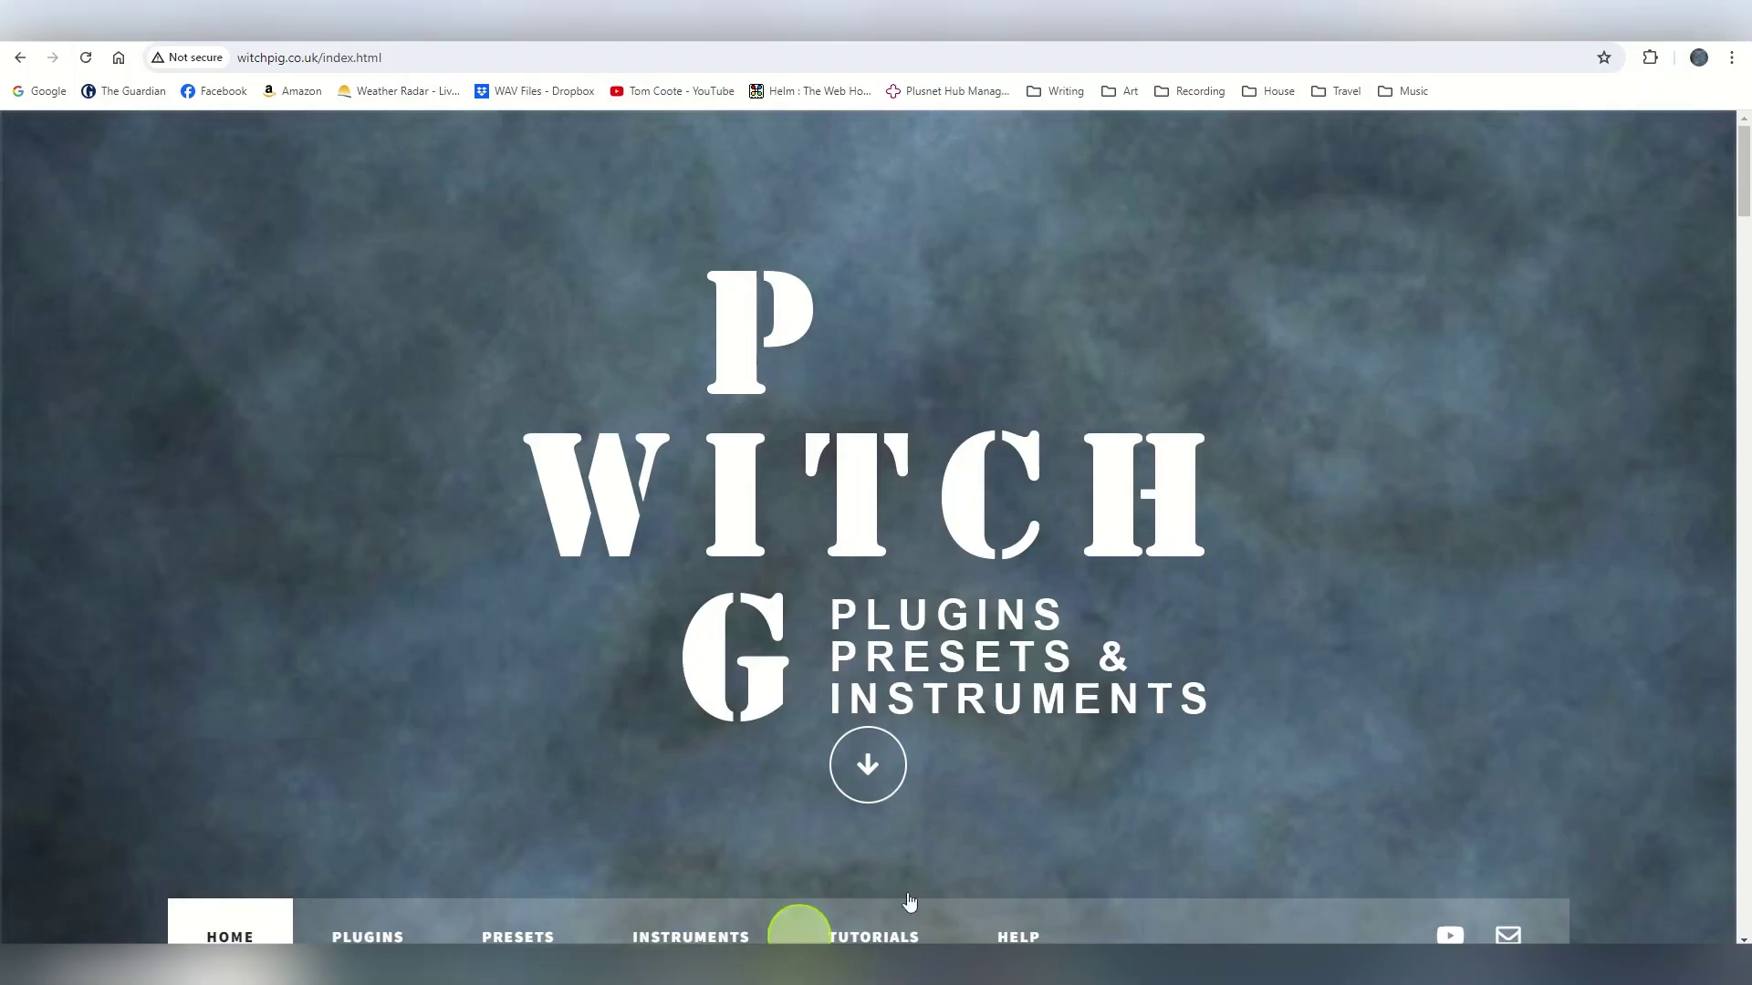
pyautogui.scroll(-10, 1605, 429)
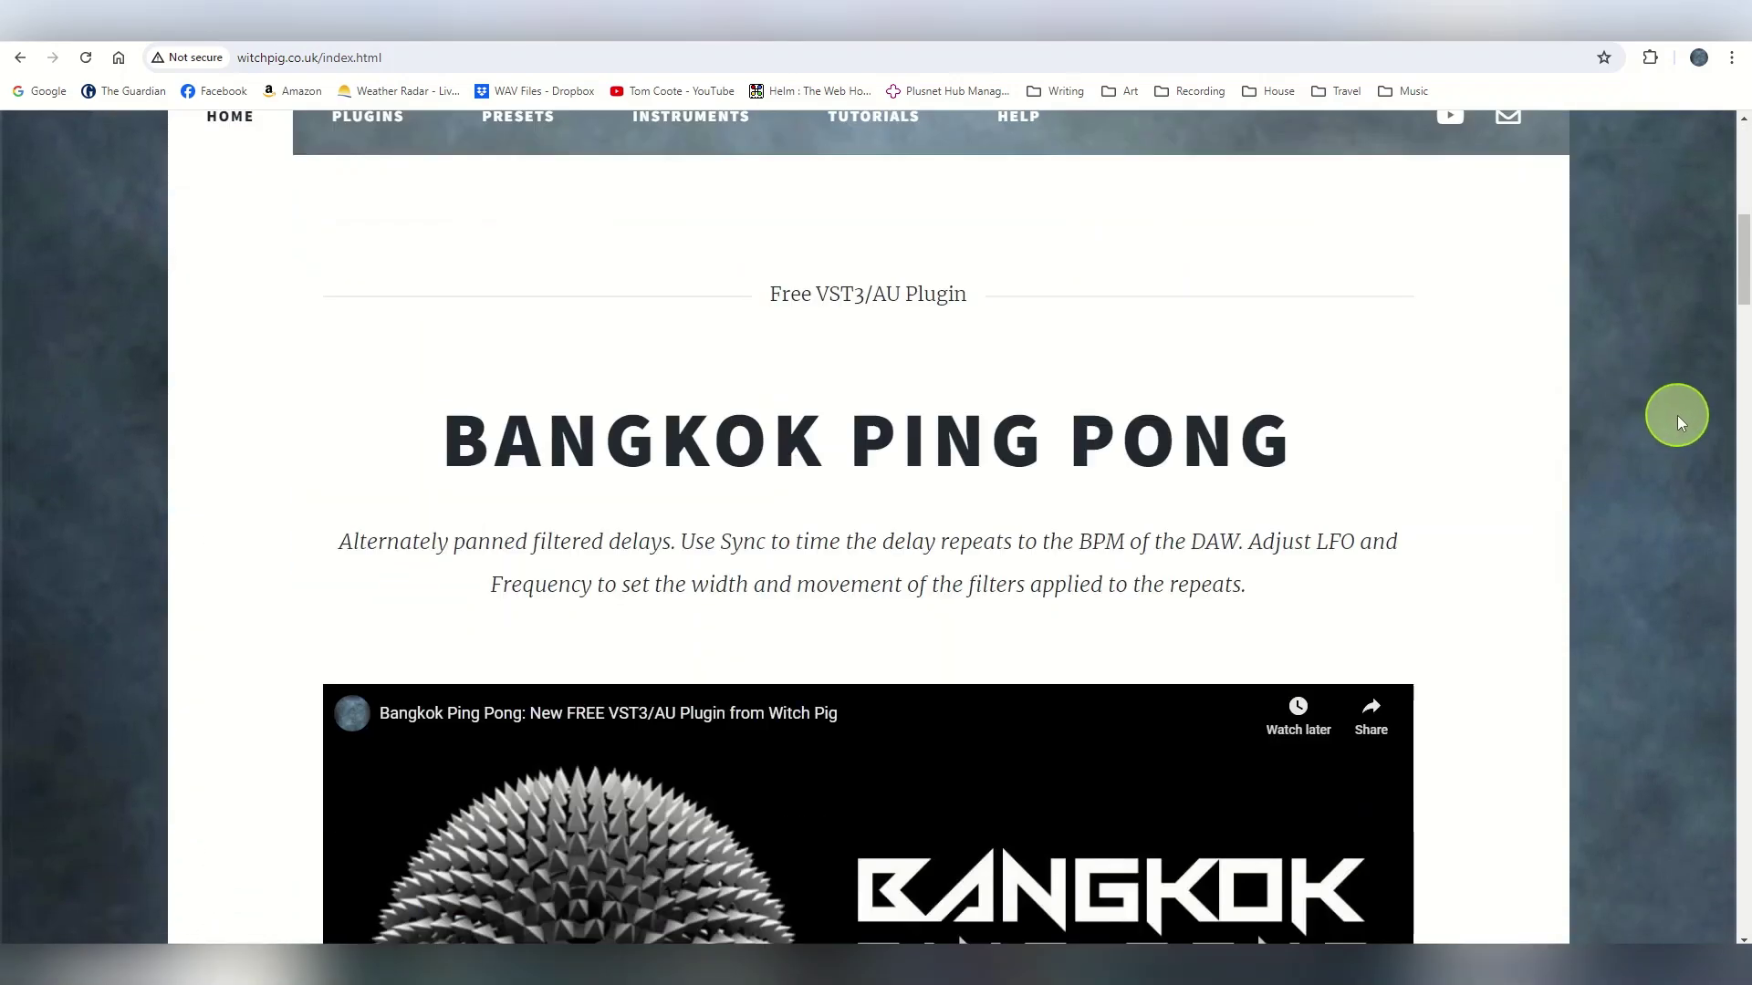
pyautogui.scroll(-1, 1688, 431)
pyautogui.scroll(-6, 1695, 423)
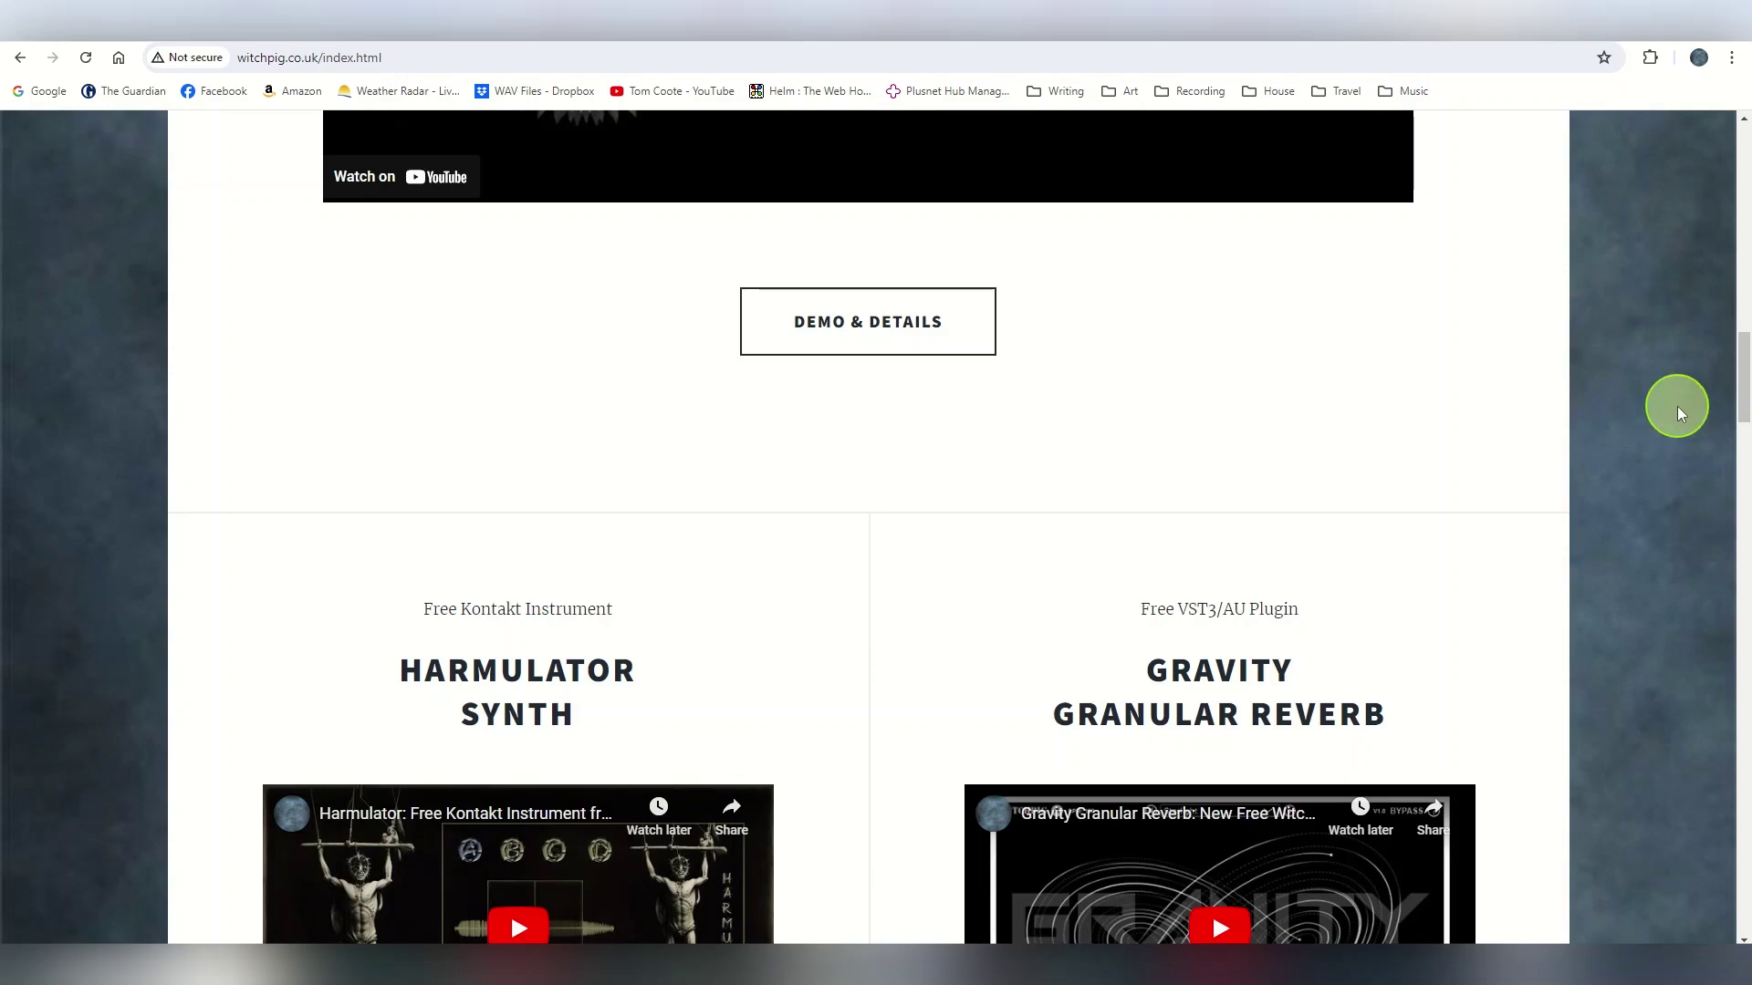
pyautogui.scroll(-7, 1676, 407)
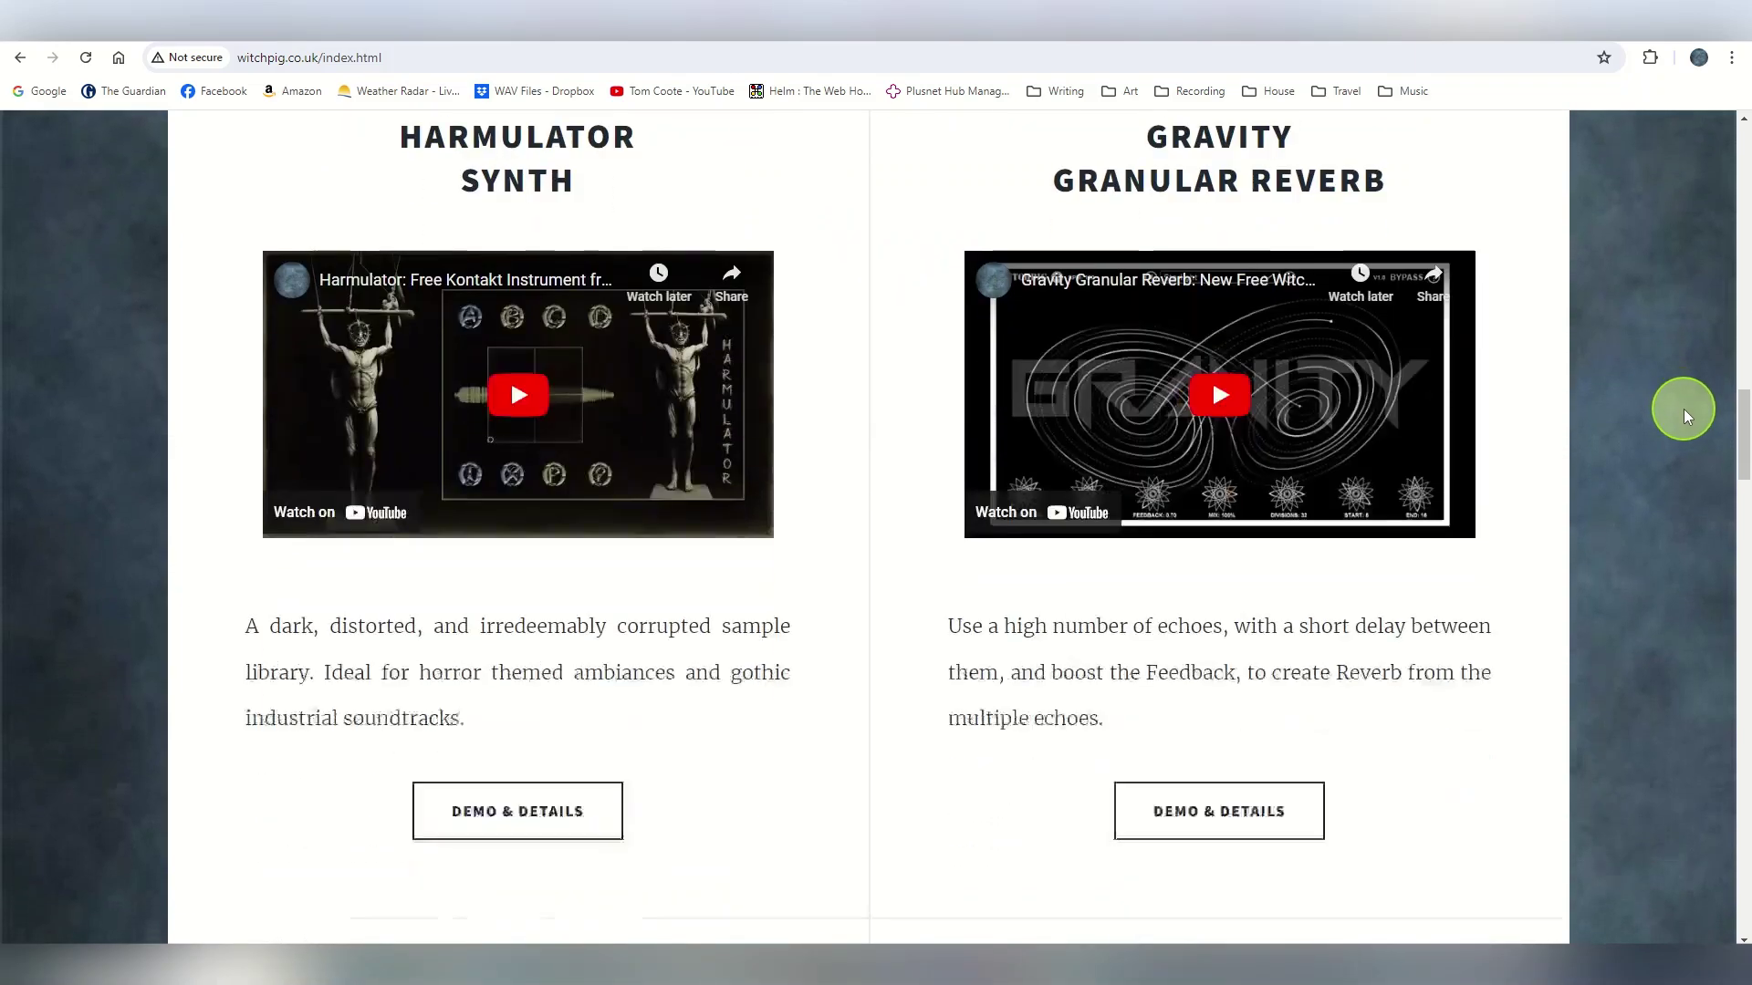
pyautogui.scroll(-5, 1695, 416)
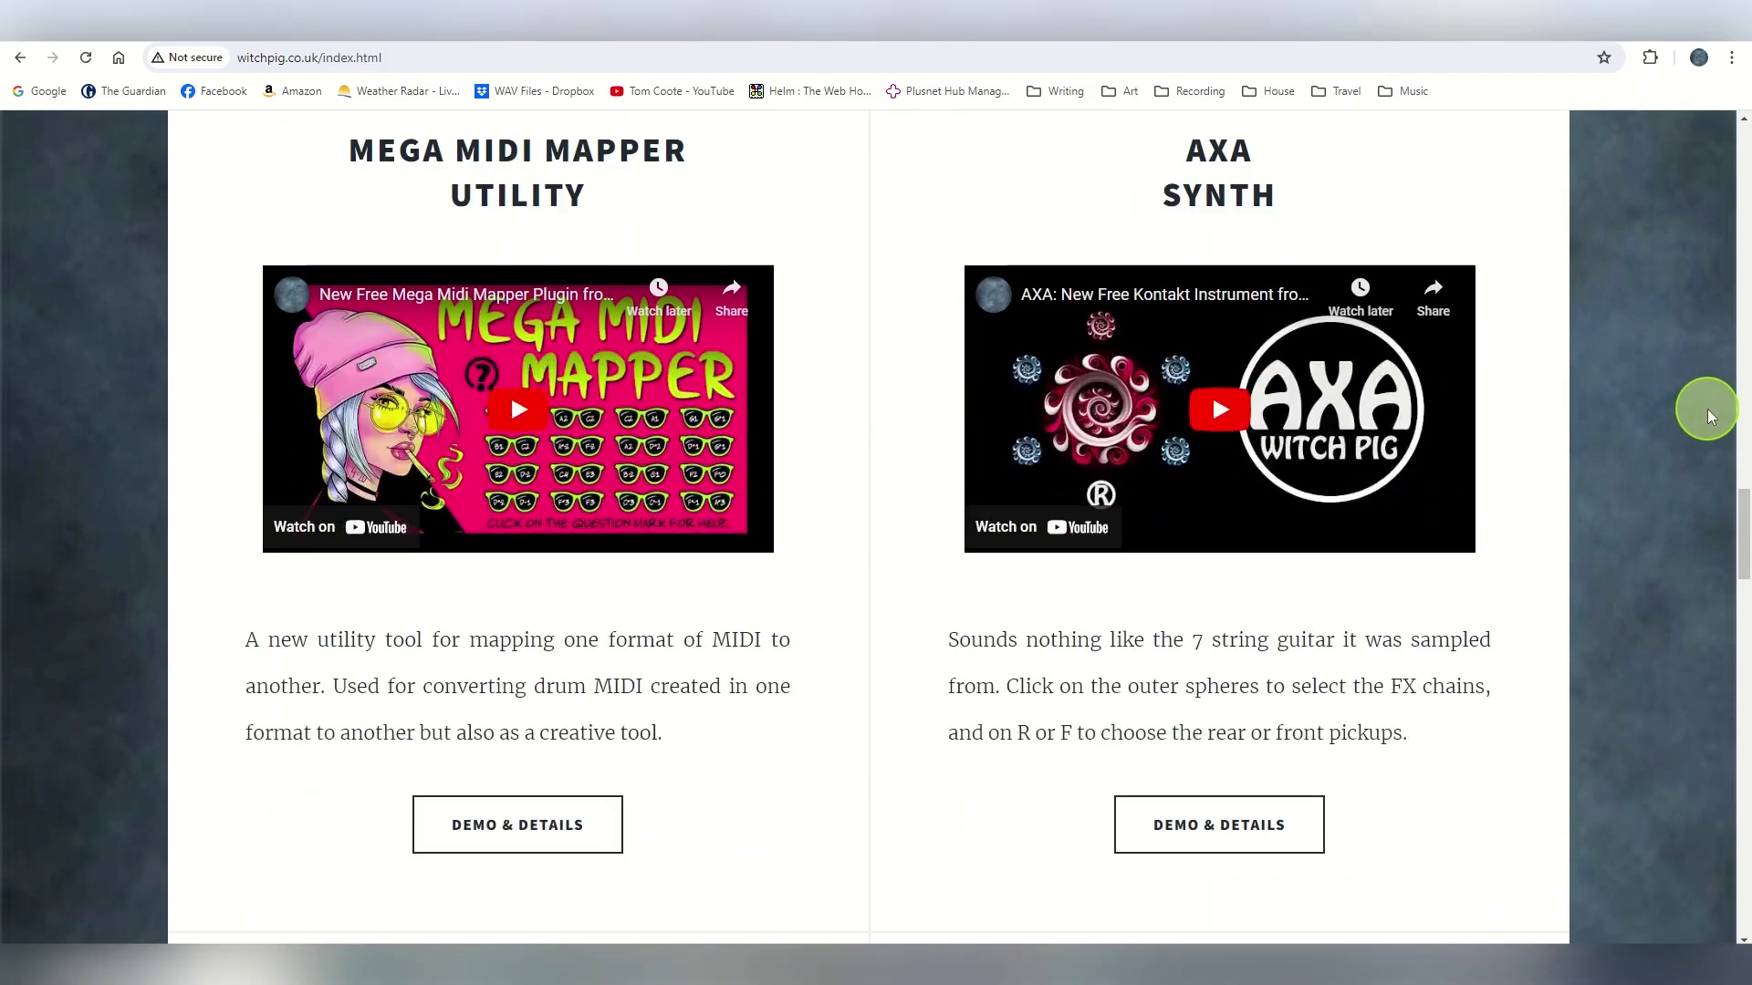
pyautogui.scroll(-5, 1706, 415)
pyautogui.scroll(-18, 1708, 418)
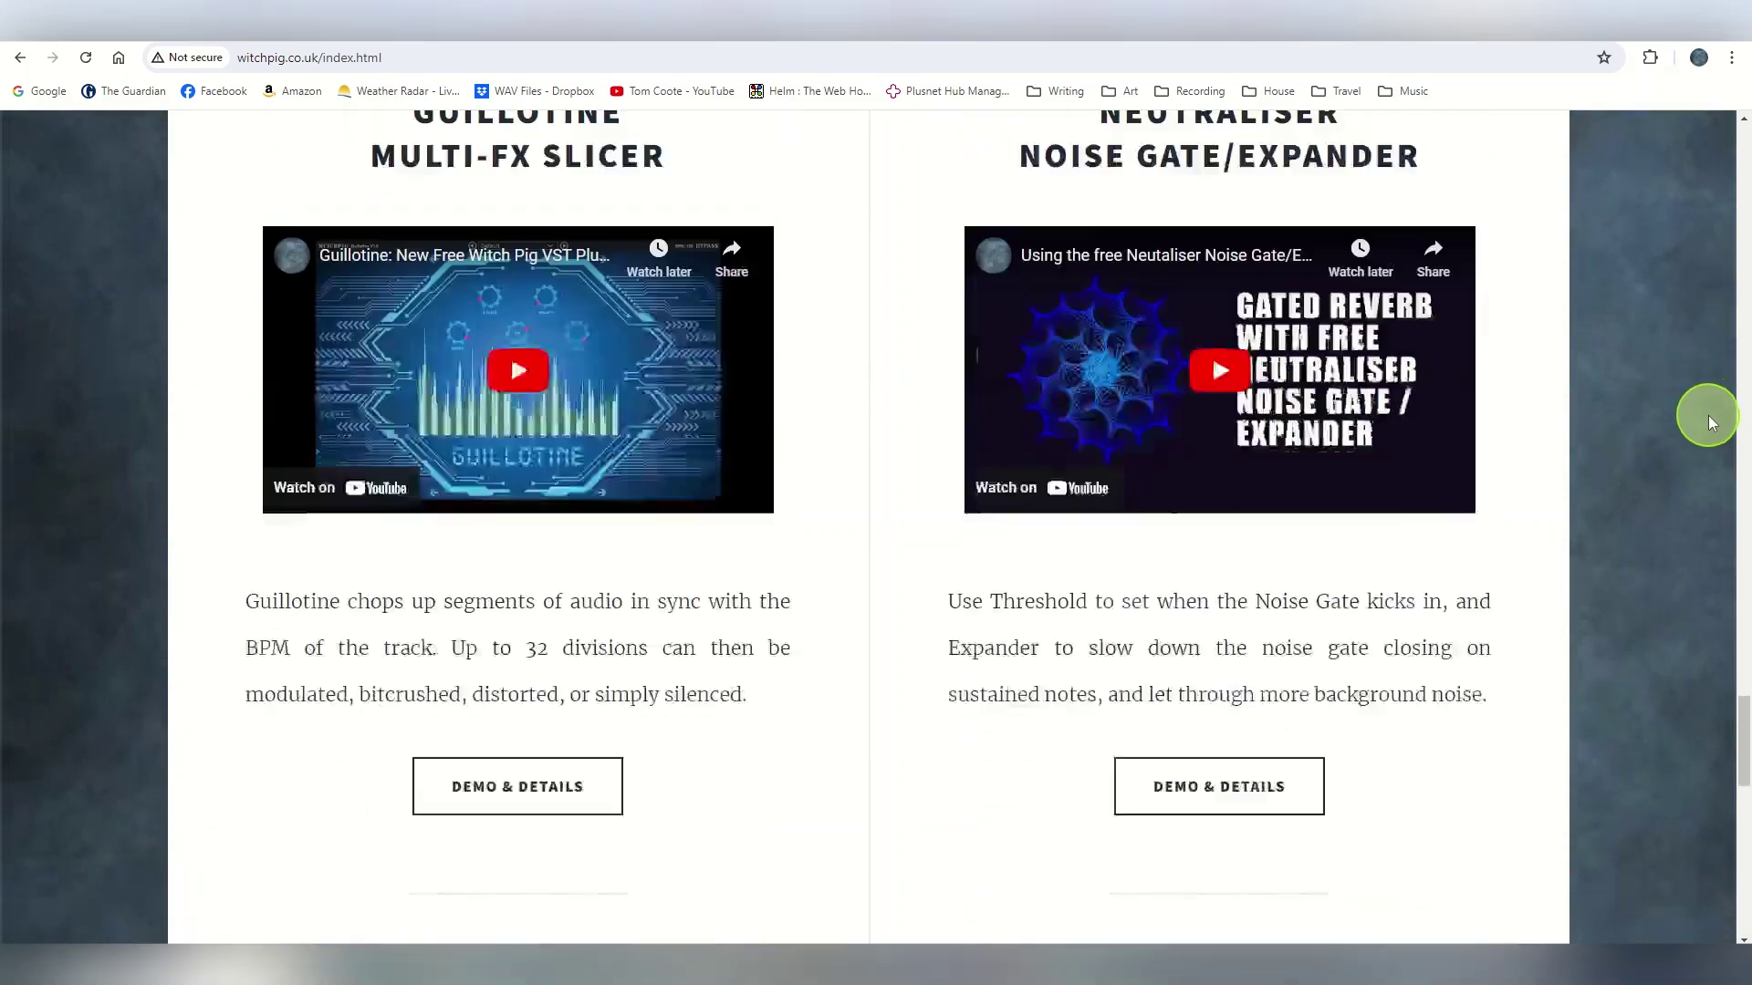
pyautogui.scroll(-6, 1711, 418)
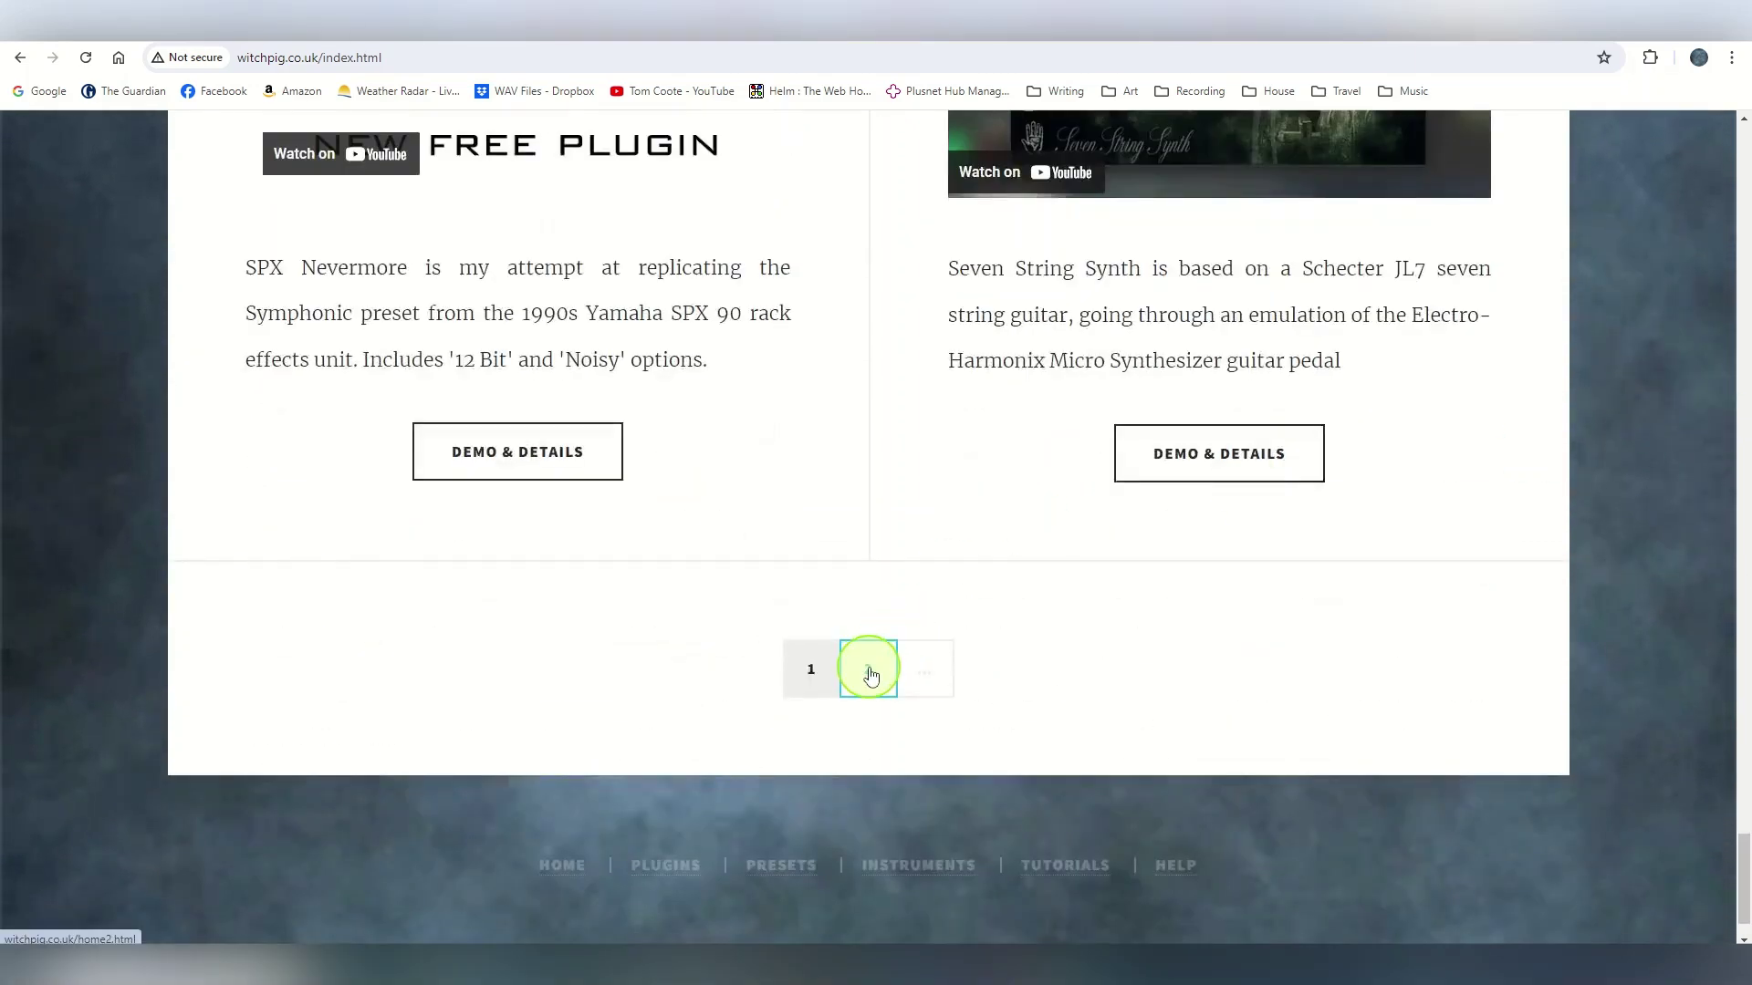
pyautogui.scroll(-8, 1701, 468)
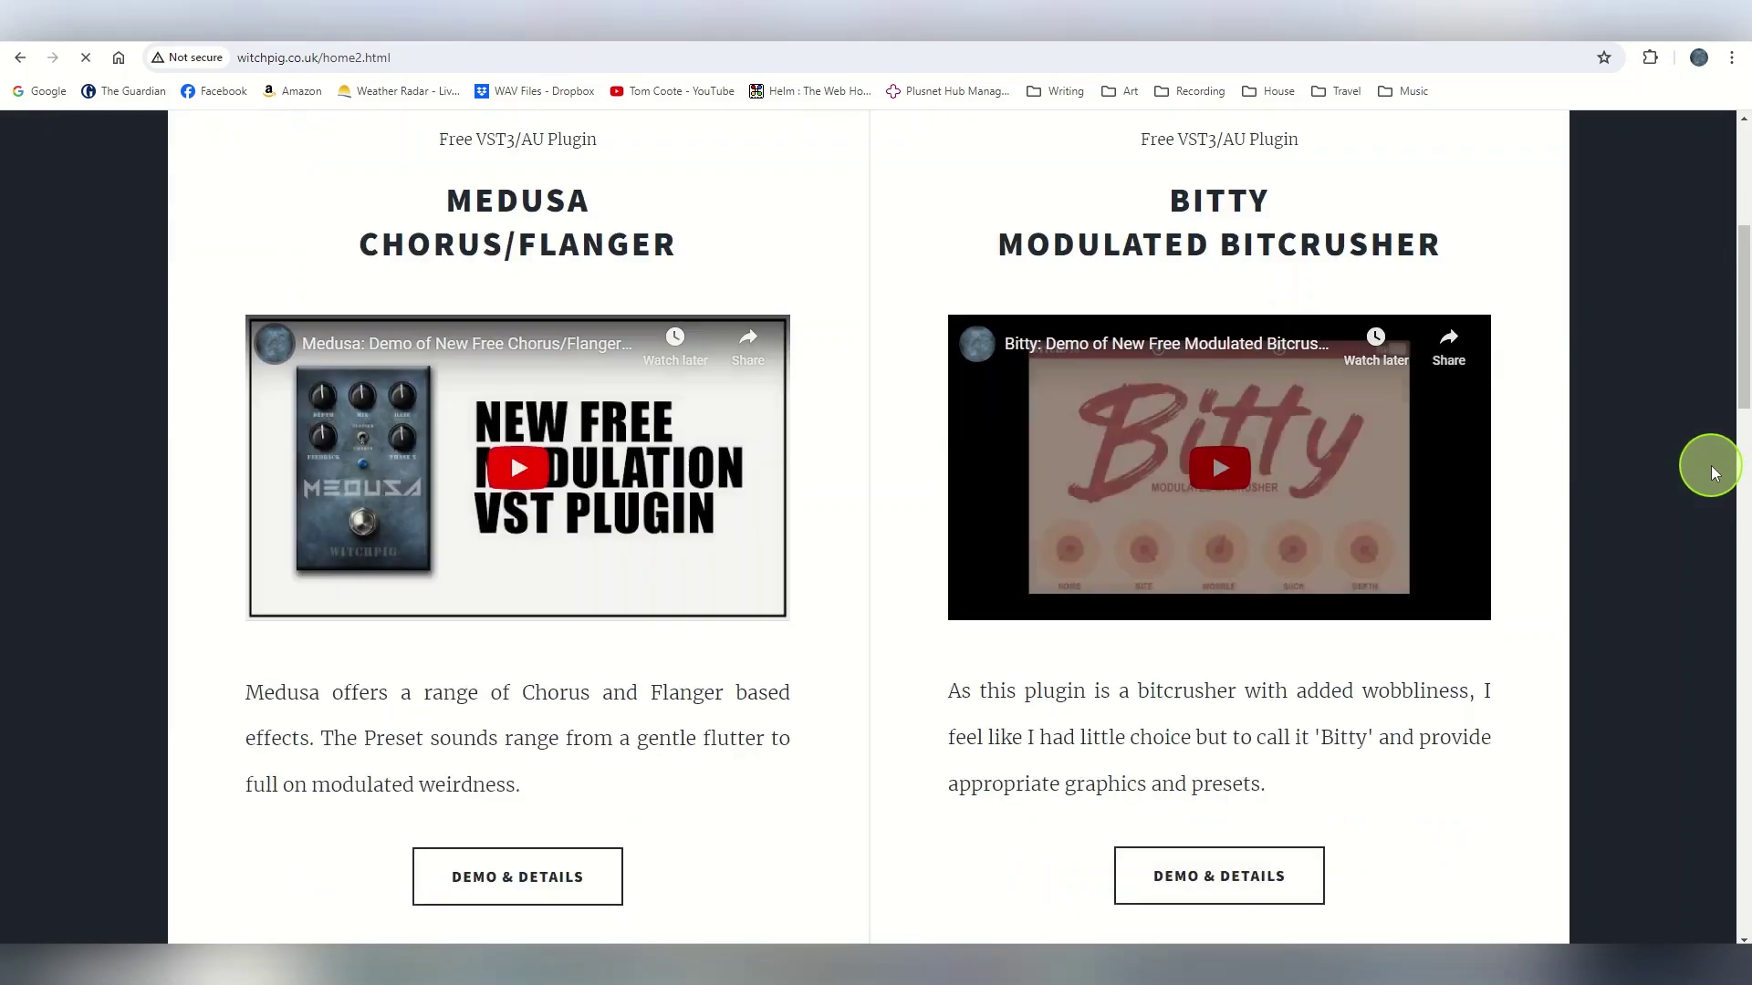
pyautogui.scroll(-13, 1717, 471)
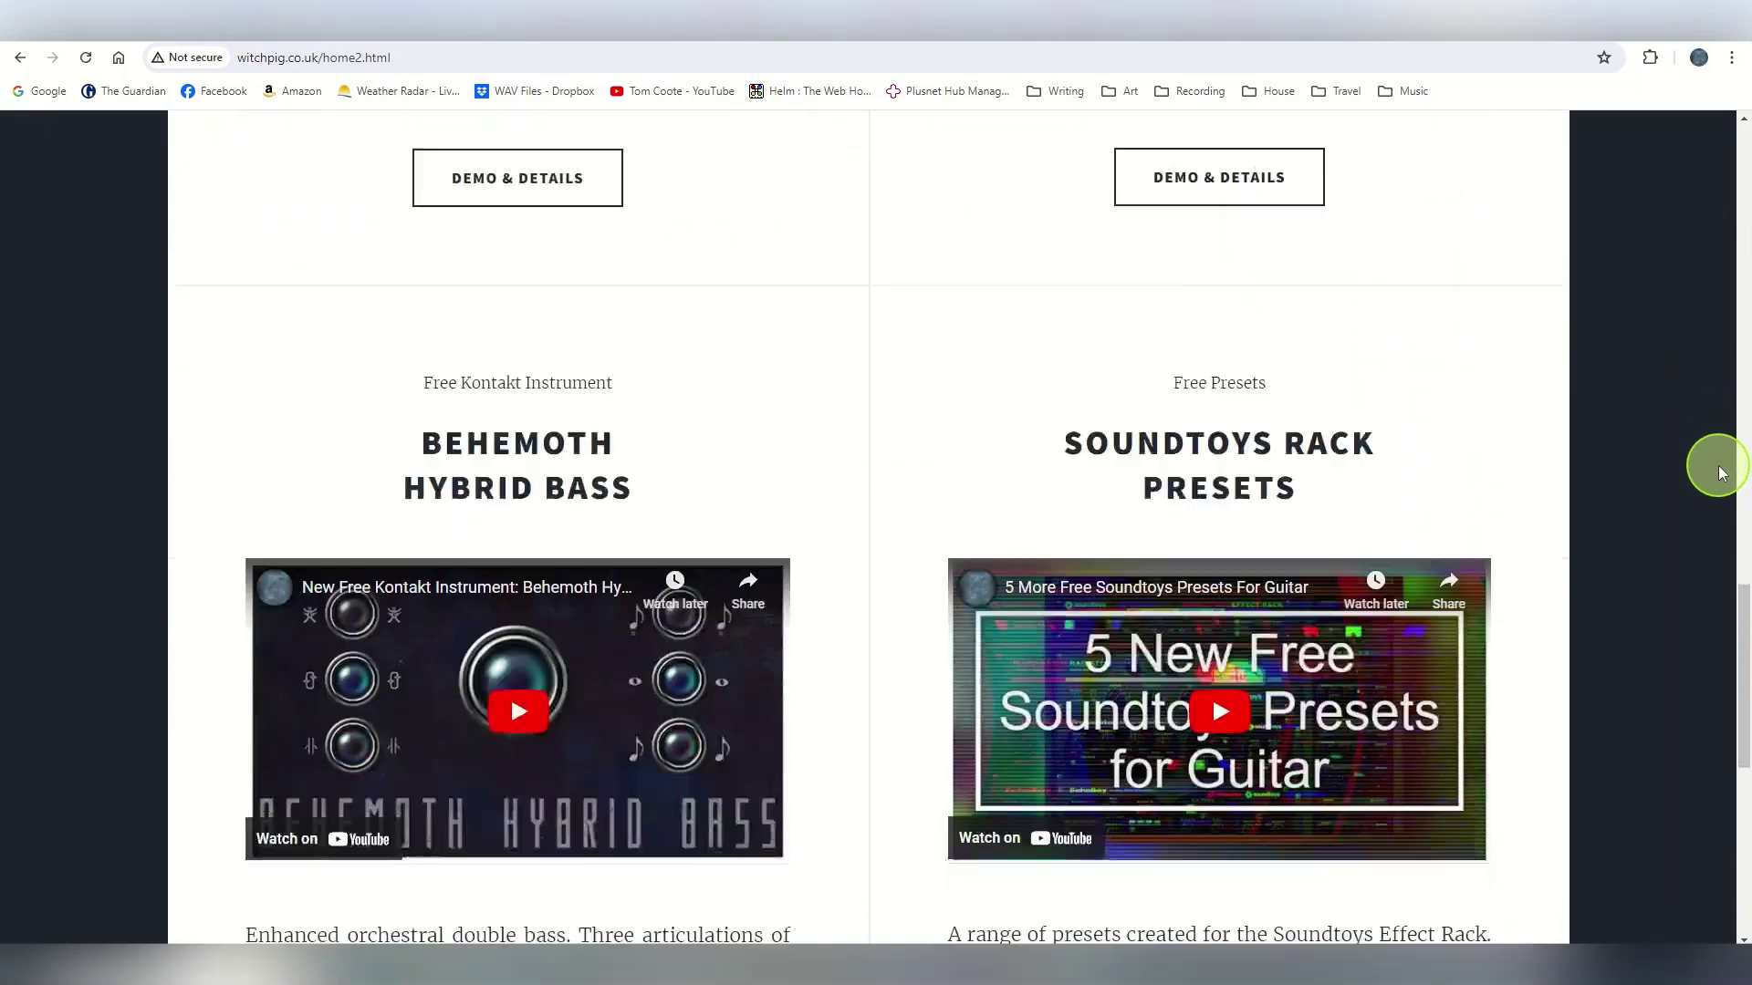
pyautogui.scroll(-4, 1719, 472)
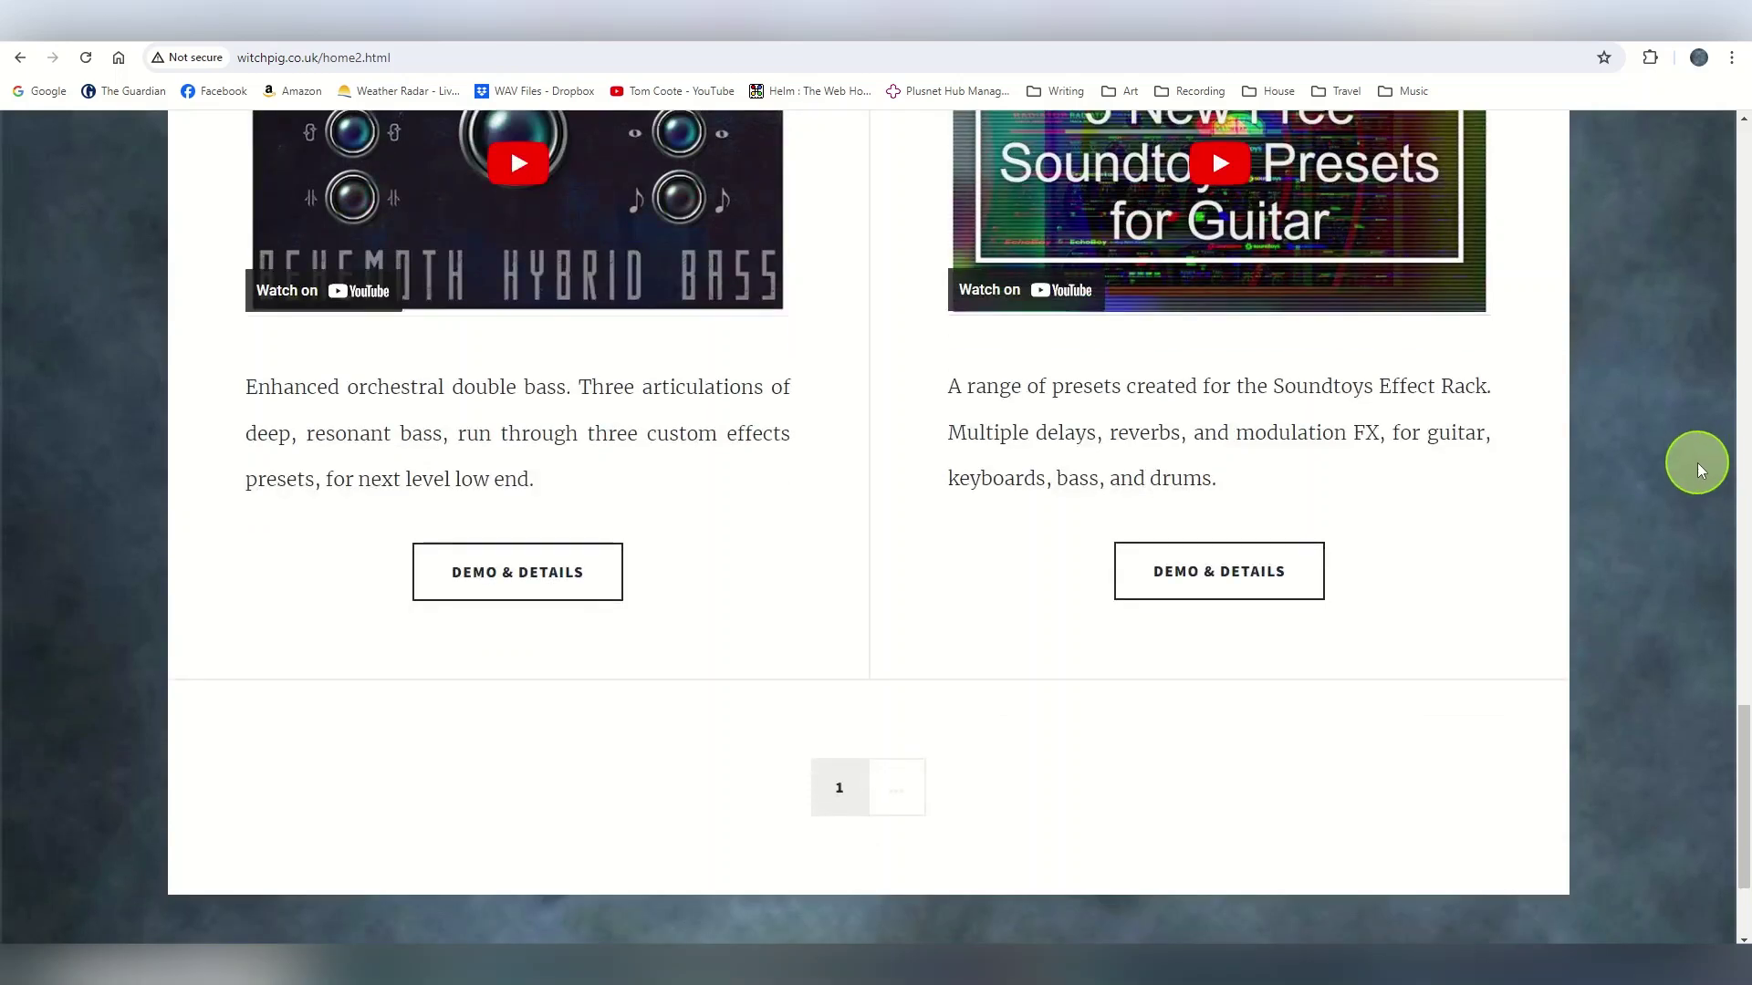
pyautogui.scroll(14, 1695, 458)
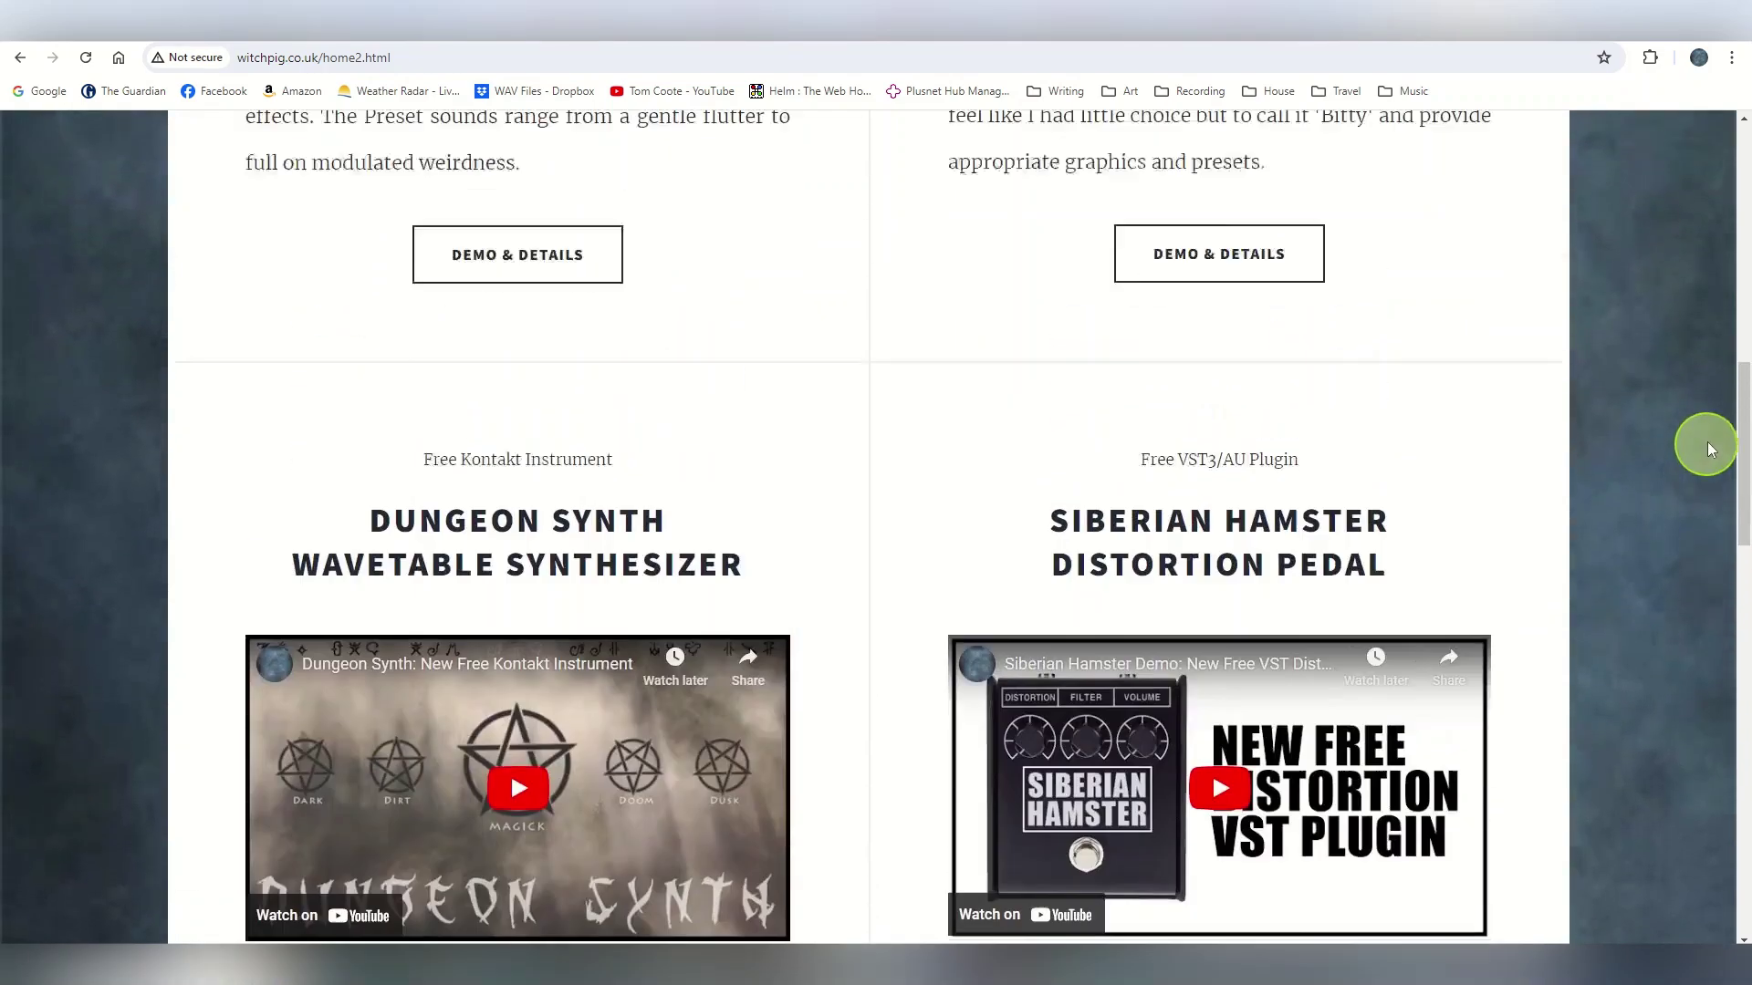
pyautogui.scroll(10, 1706, 442)
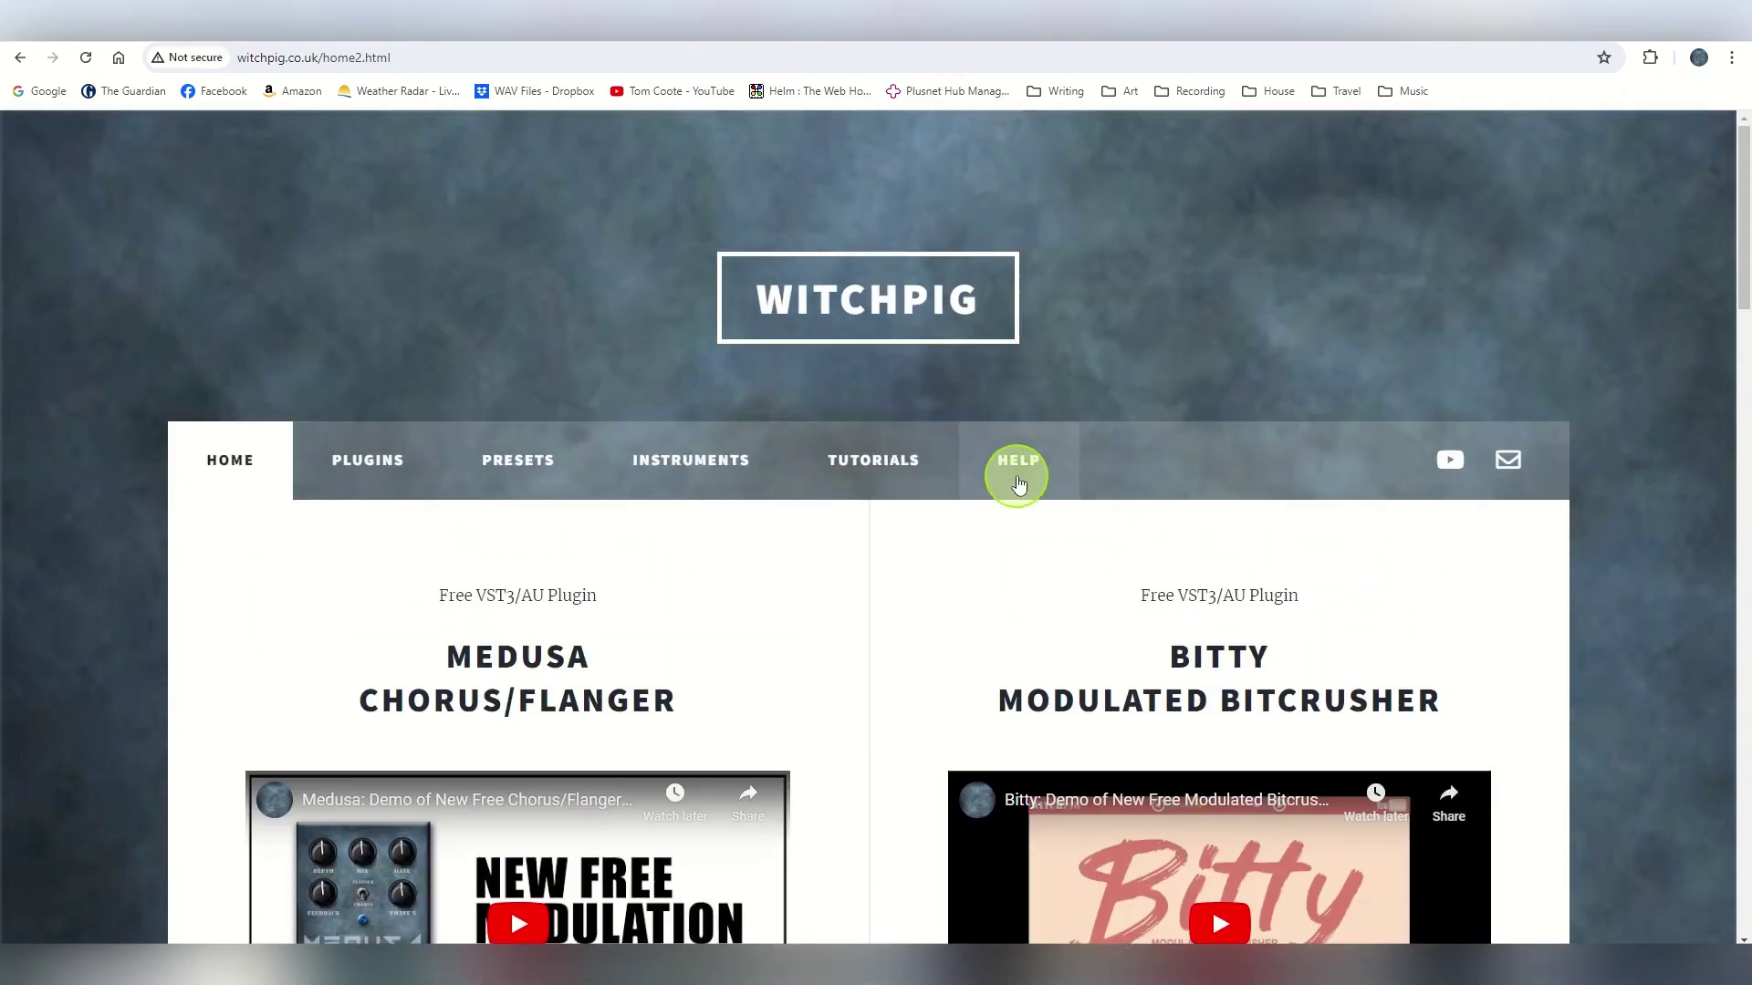
# Scroll the Help & Installation Guide down to the Installing FX Plugins section
pyautogui.scroll(-8, 1694, 444)
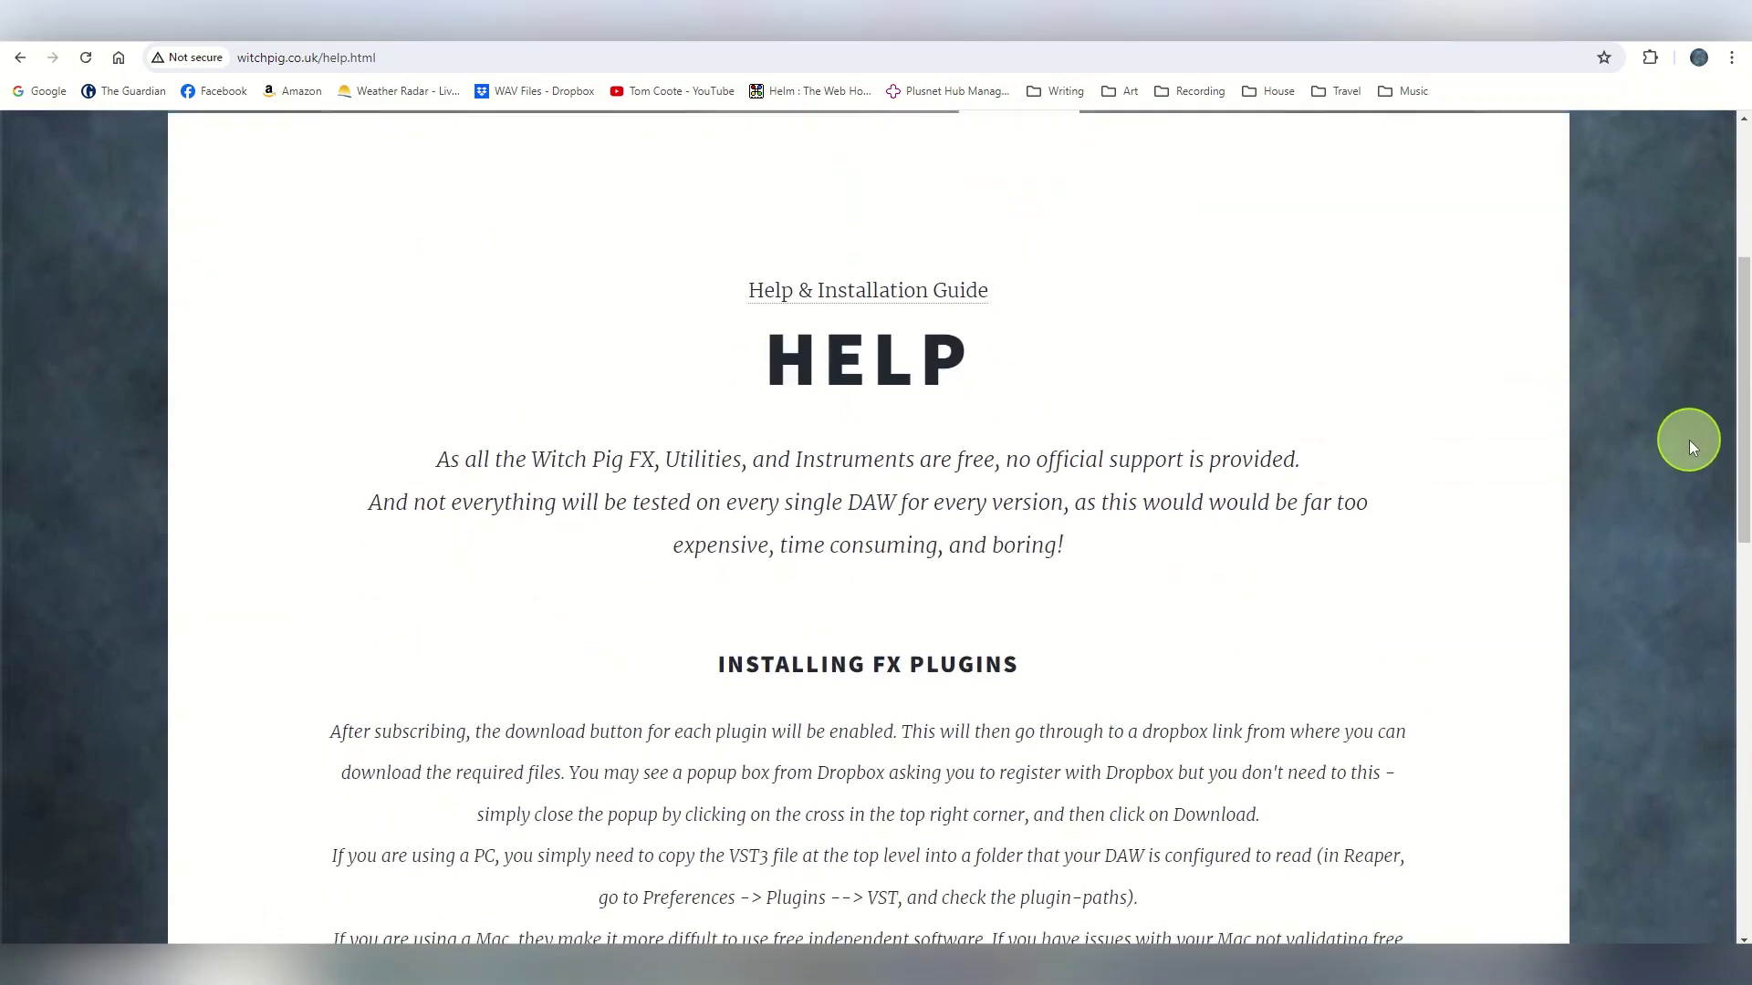
pyautogui.scroll(-3, 1695, 443)
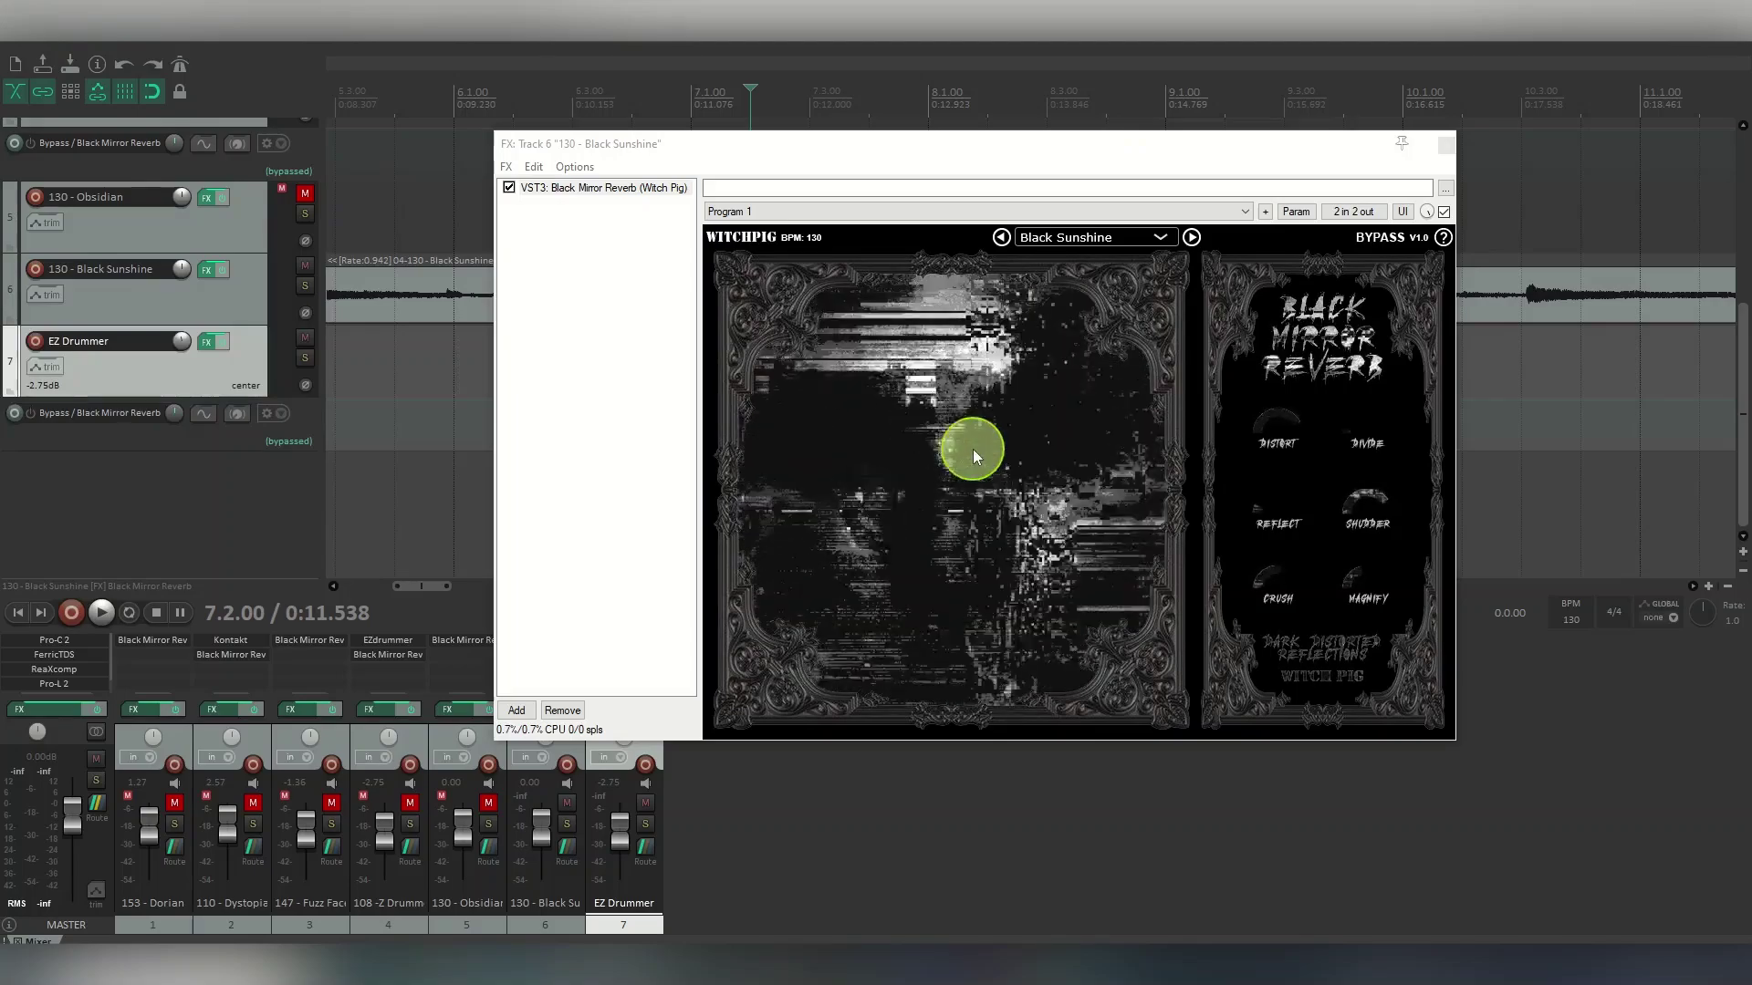
# Browse the reverb presets keeping Black Sunshine, then show the plugin's help text
pyautogui.click(1159, 237)
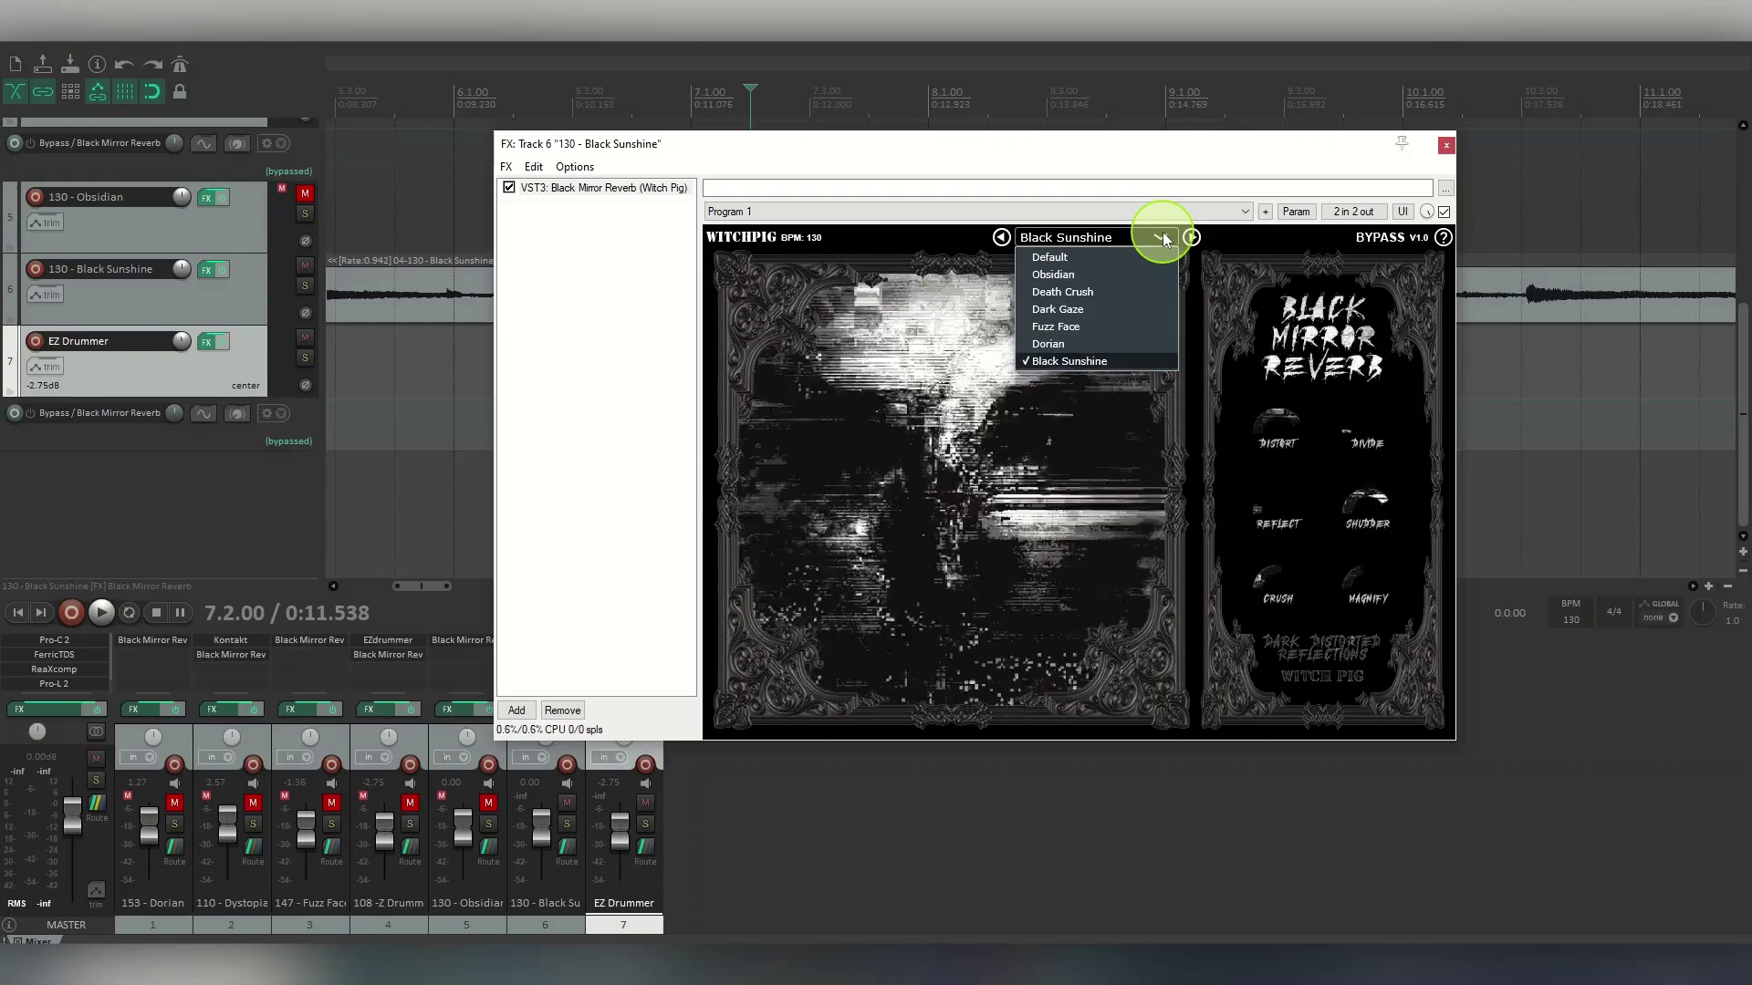
pyautogui.click(1163, 237)
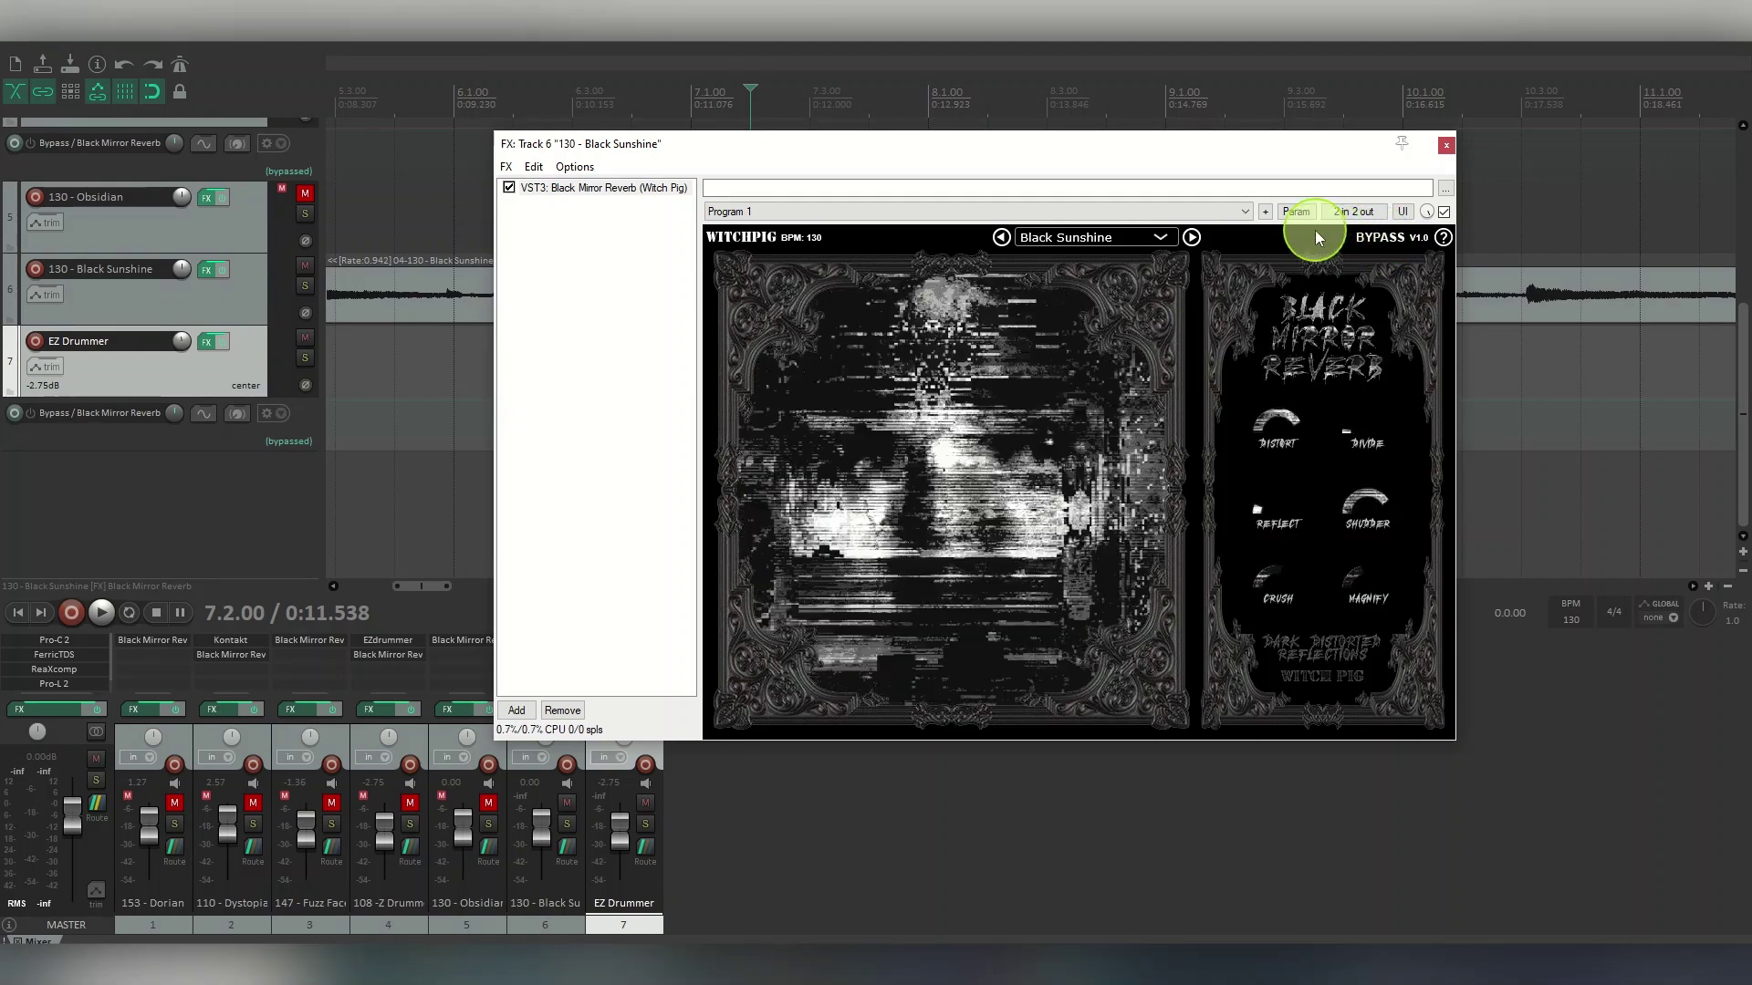
pyautogui.click(1444, 239)
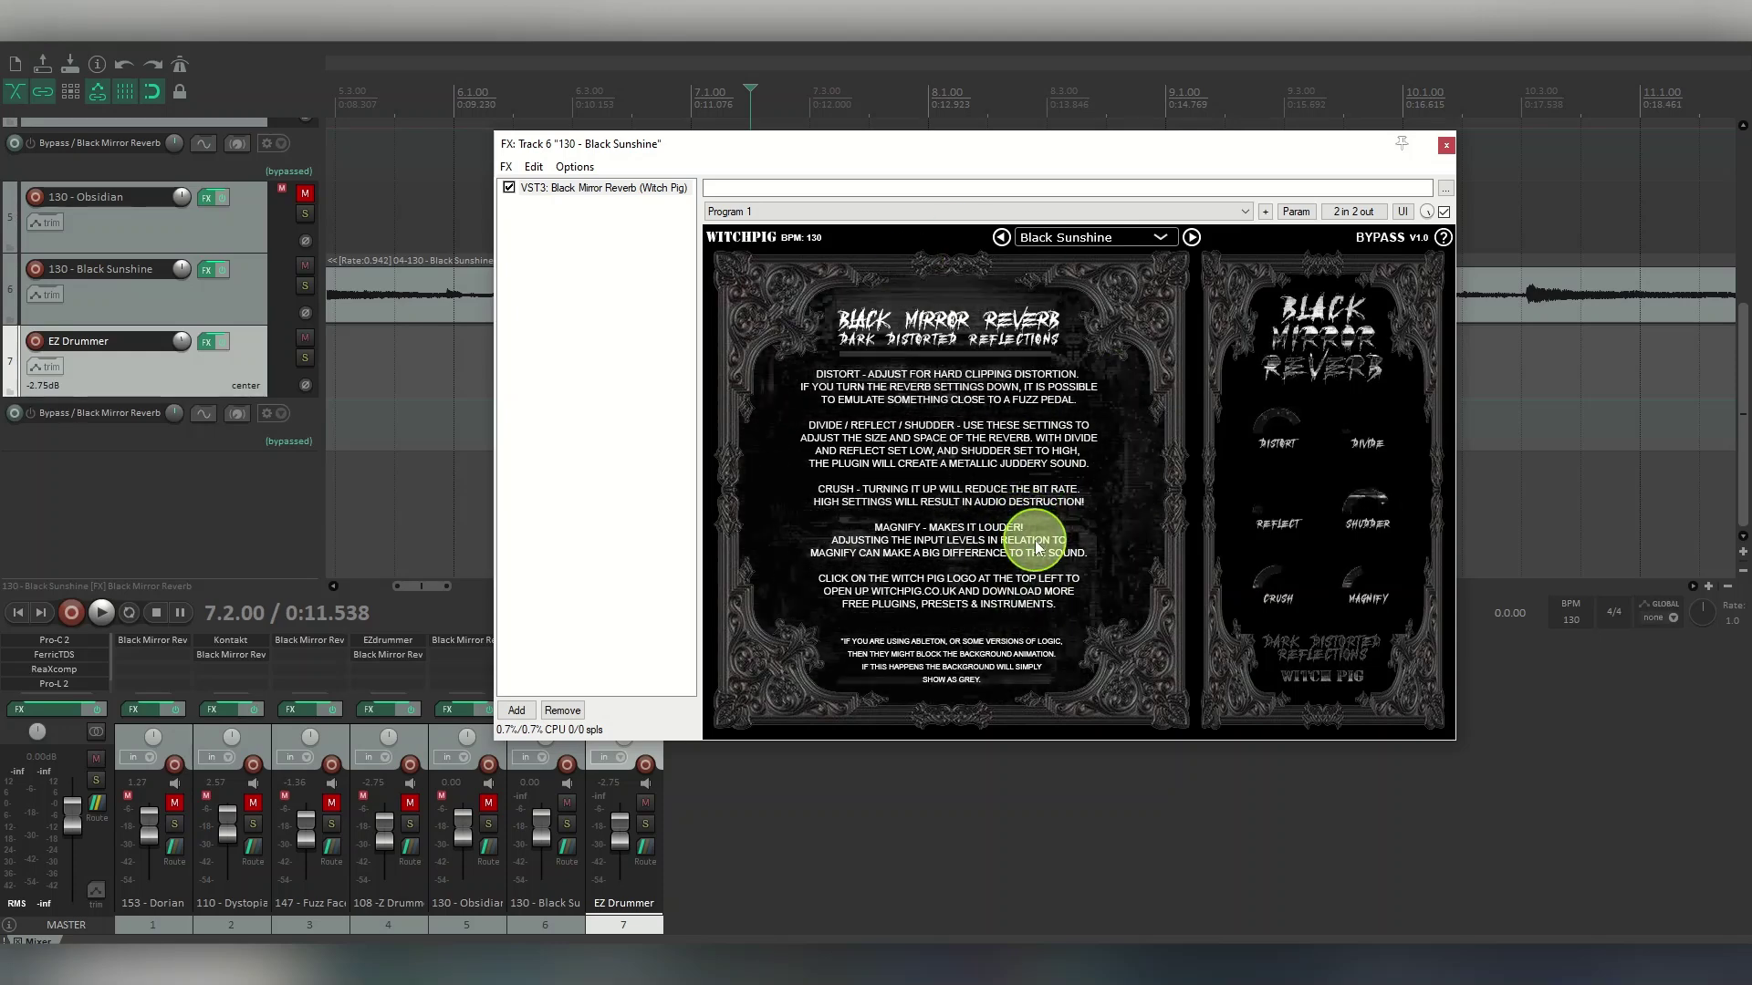
# Hide the Black Mirror Reverb help text to return to its main controls
pyautogui.click(1442, 238)
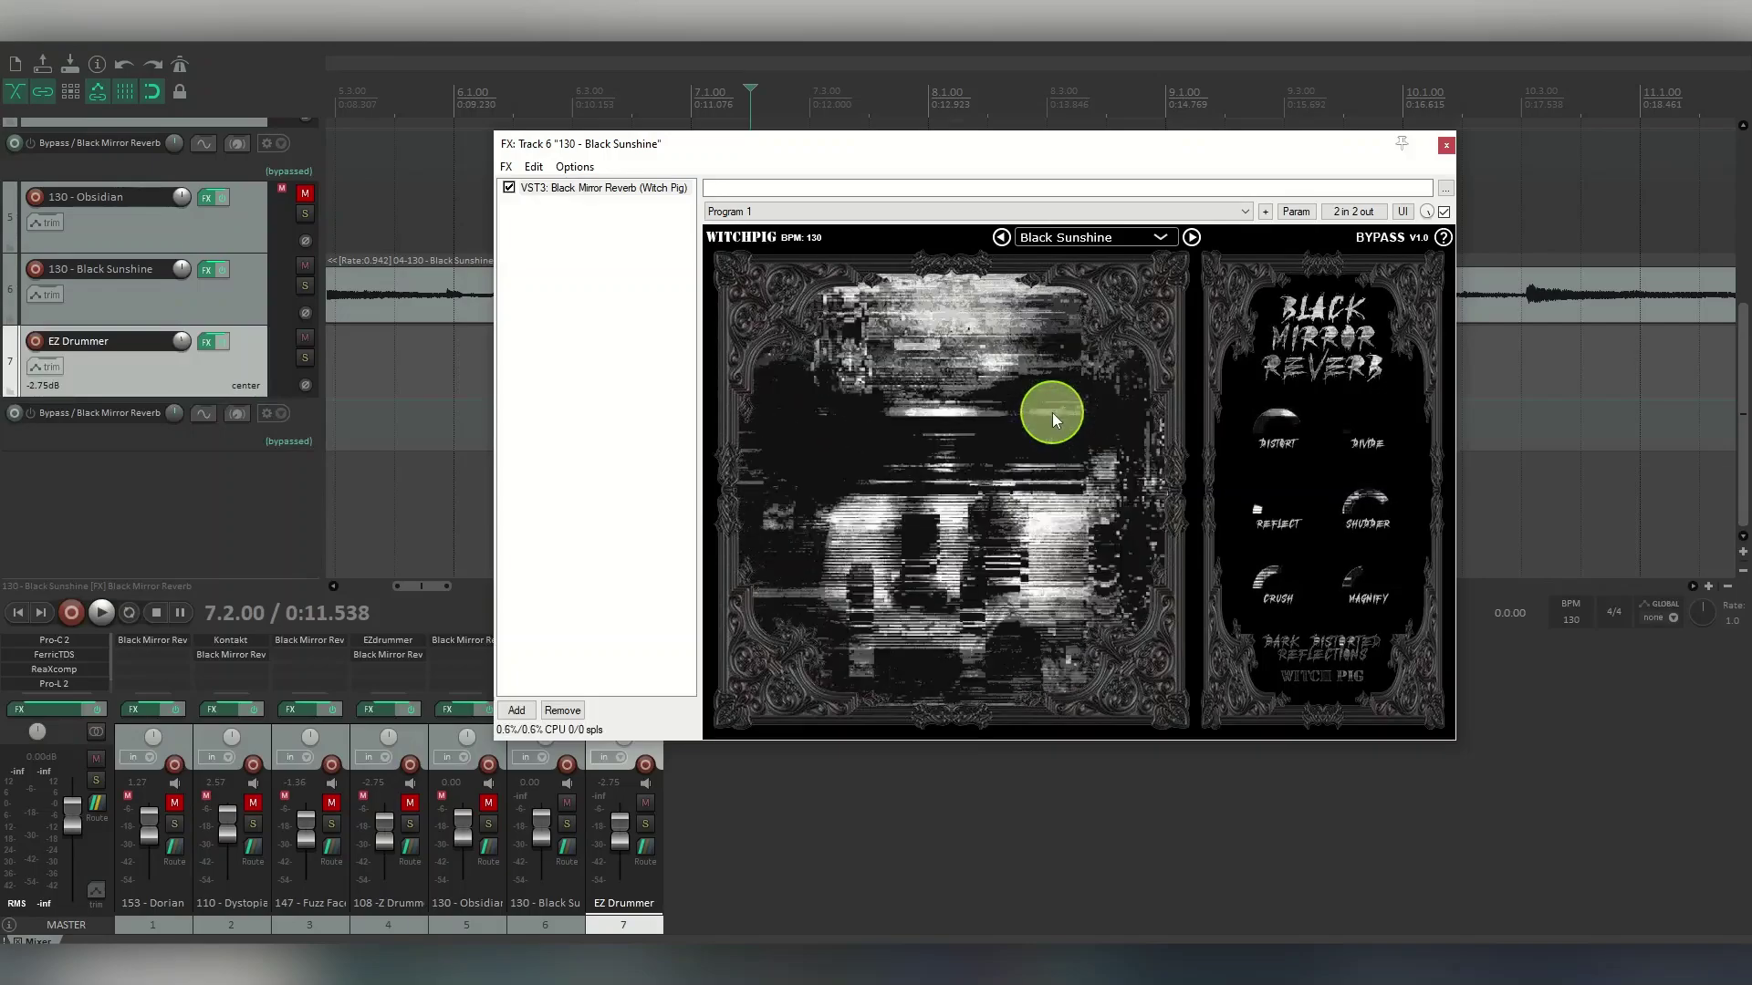
pyautogui.click(1378, 242)
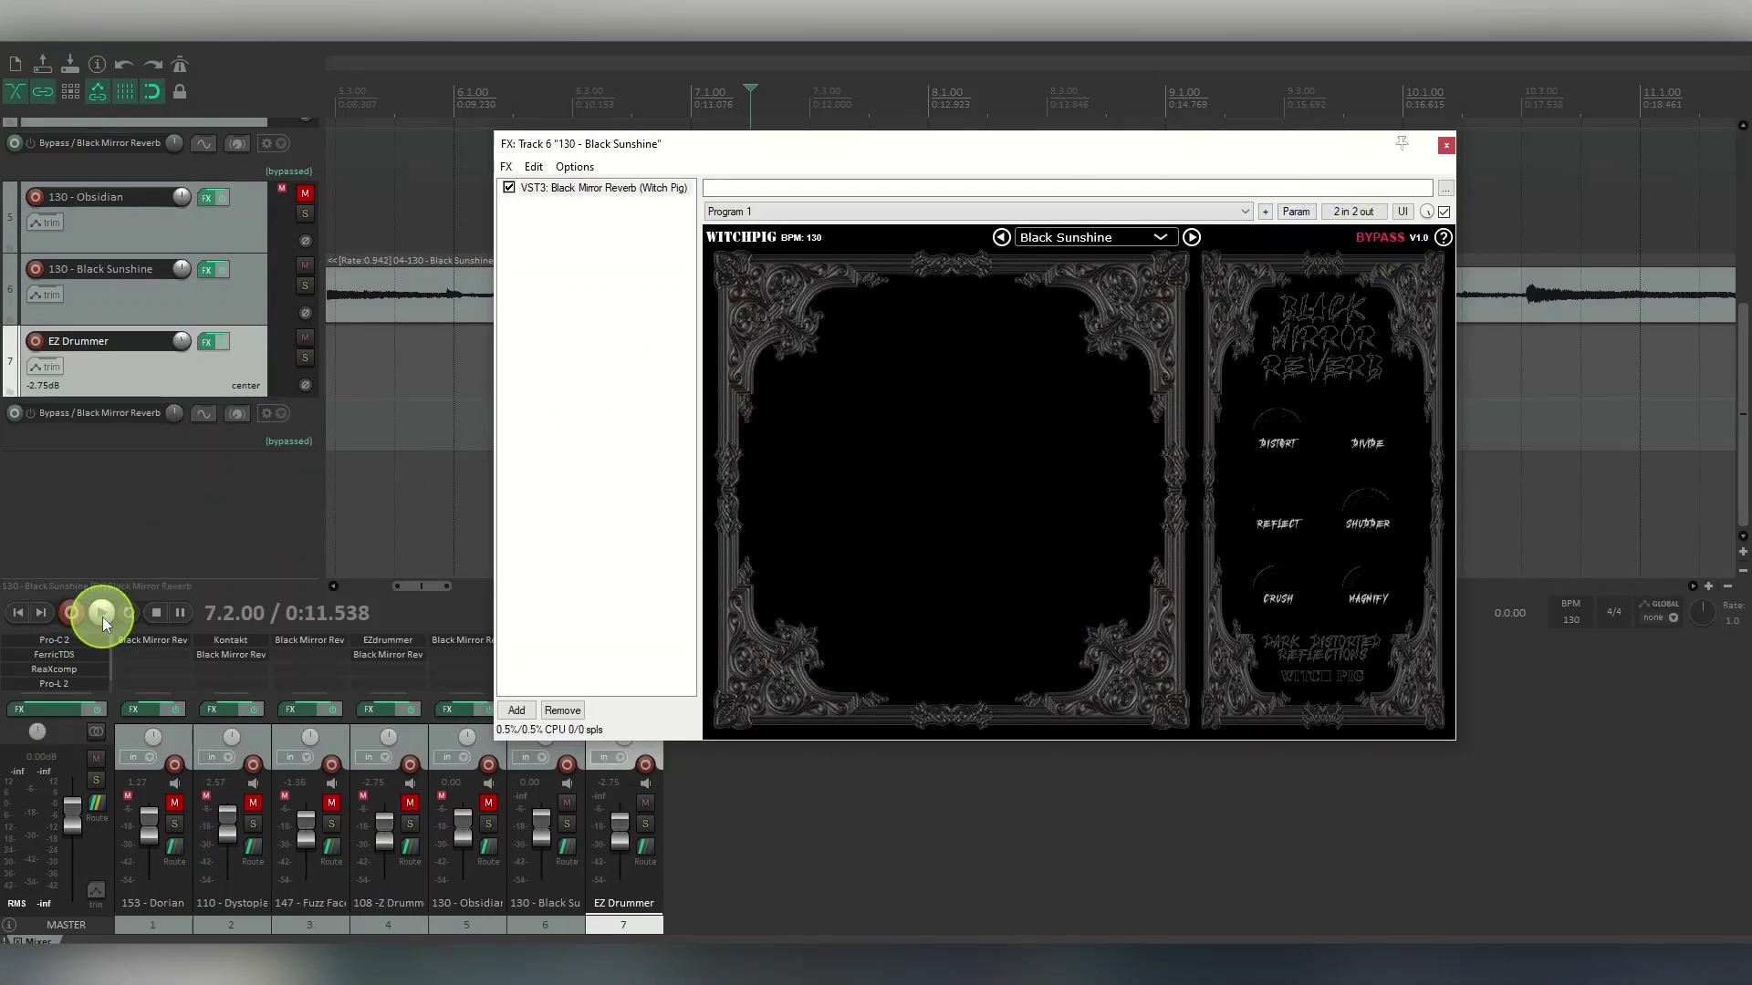
# Play the Black Sunshine track dry, then stop and return to the project start
pyautogui.click(102, 613)
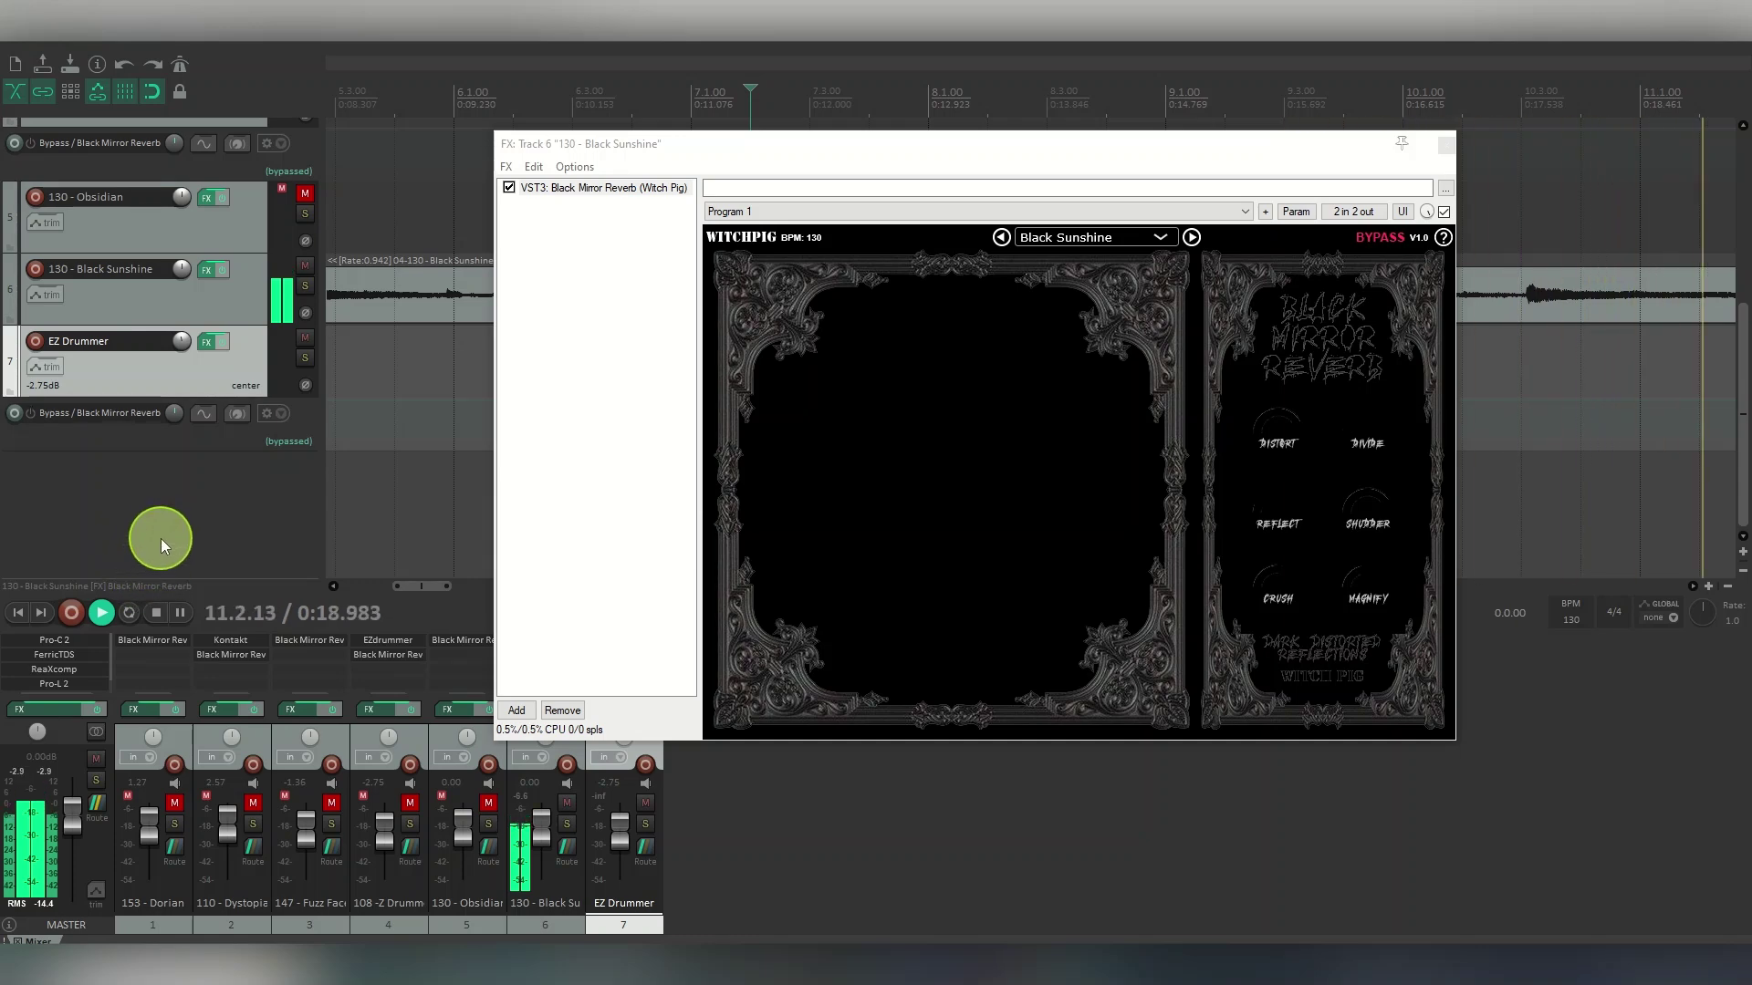
pyautogui.click(155, 613)
pyautogui.click(18, 613)
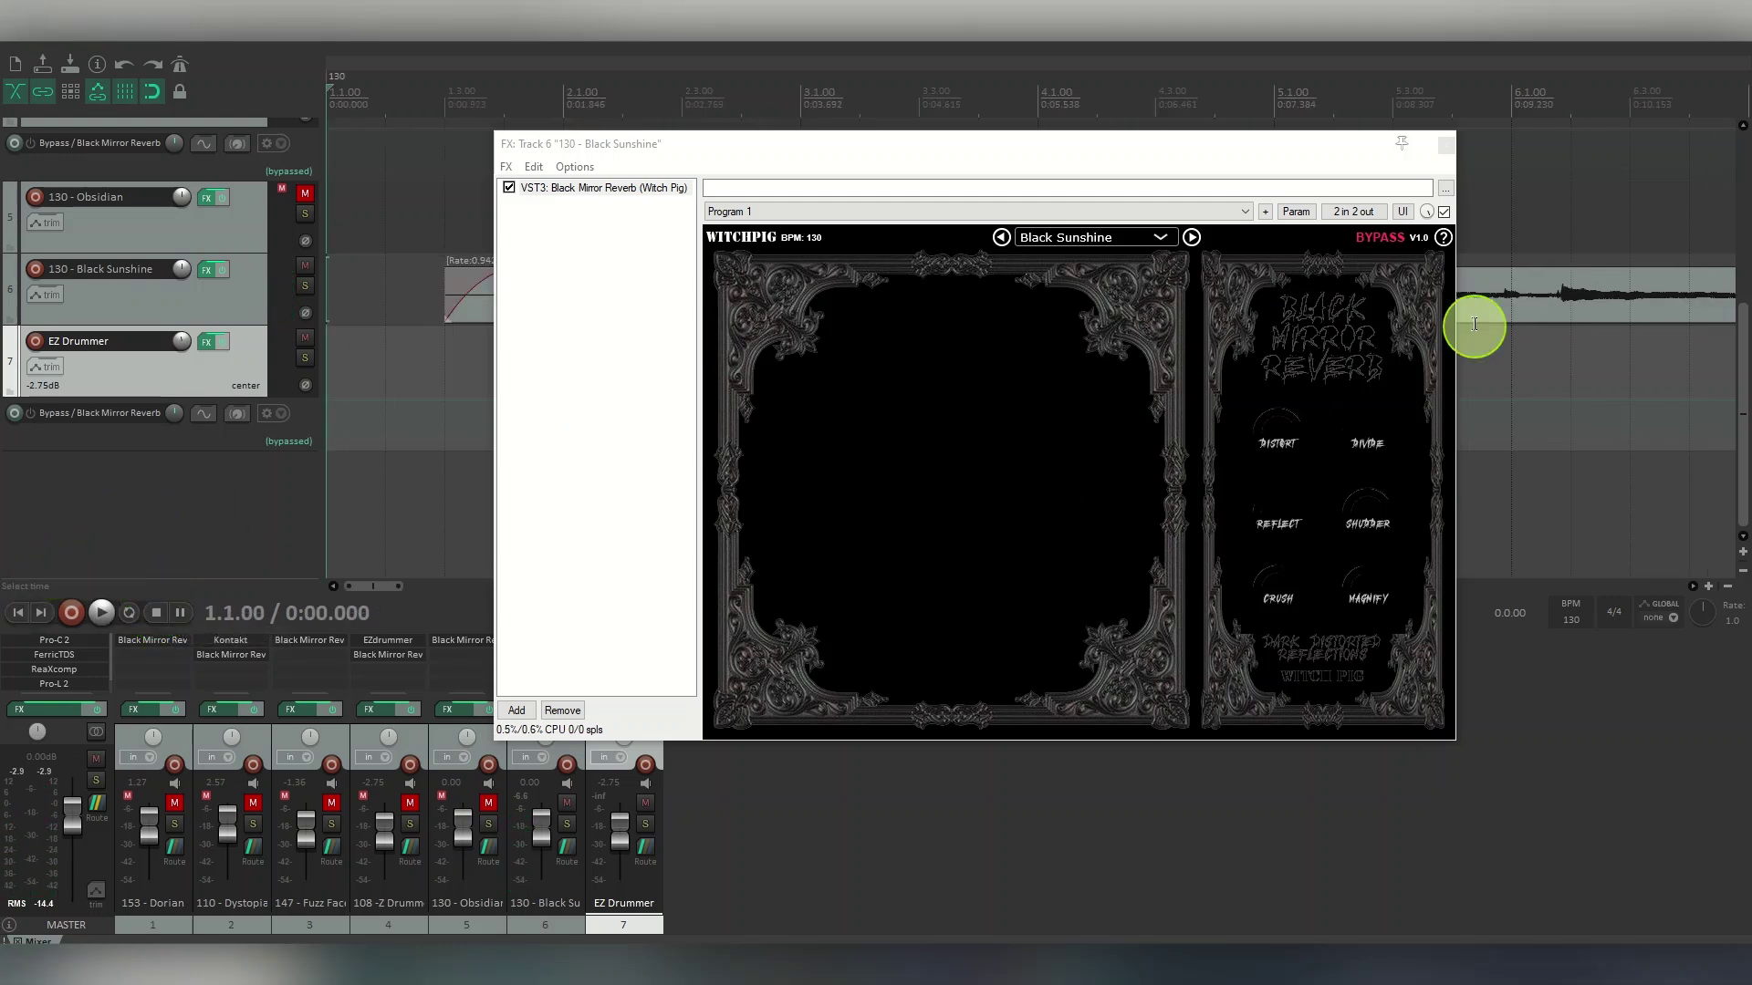
# Re-enable the reverb, play, lower track 6's fader to about -31 dB, then stop and rewind
pyautogui.click(1396, 237)
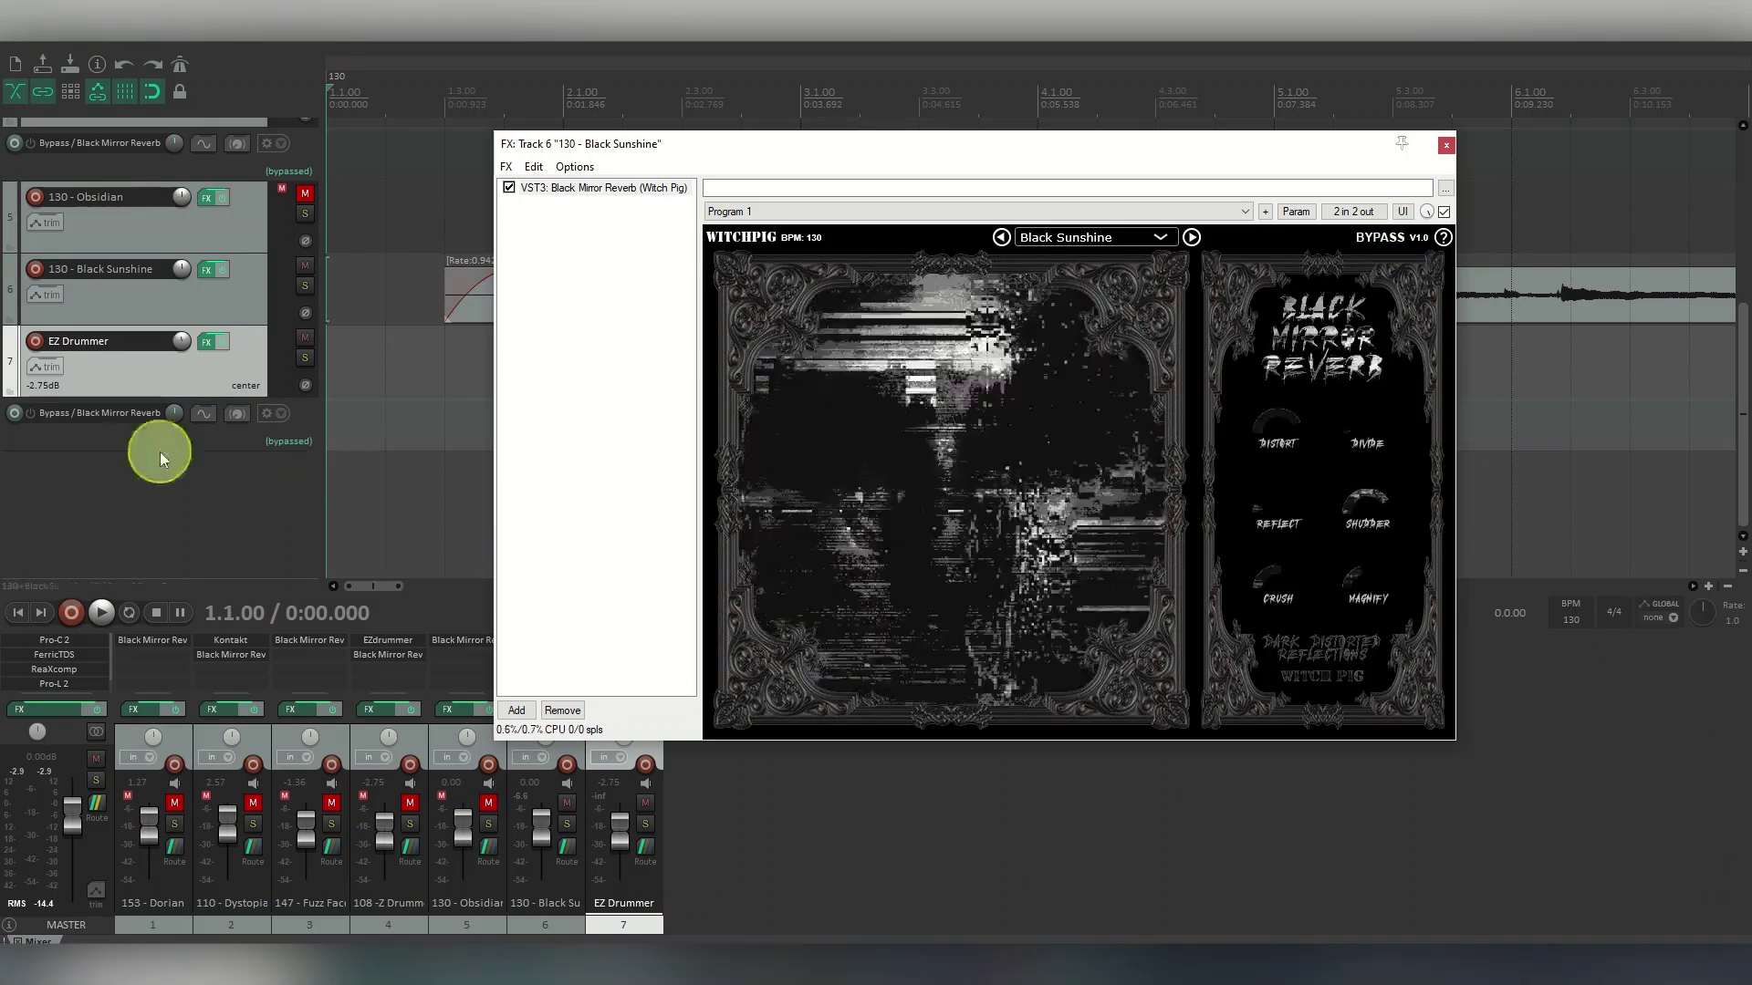
pyautogui.click(101, 614)
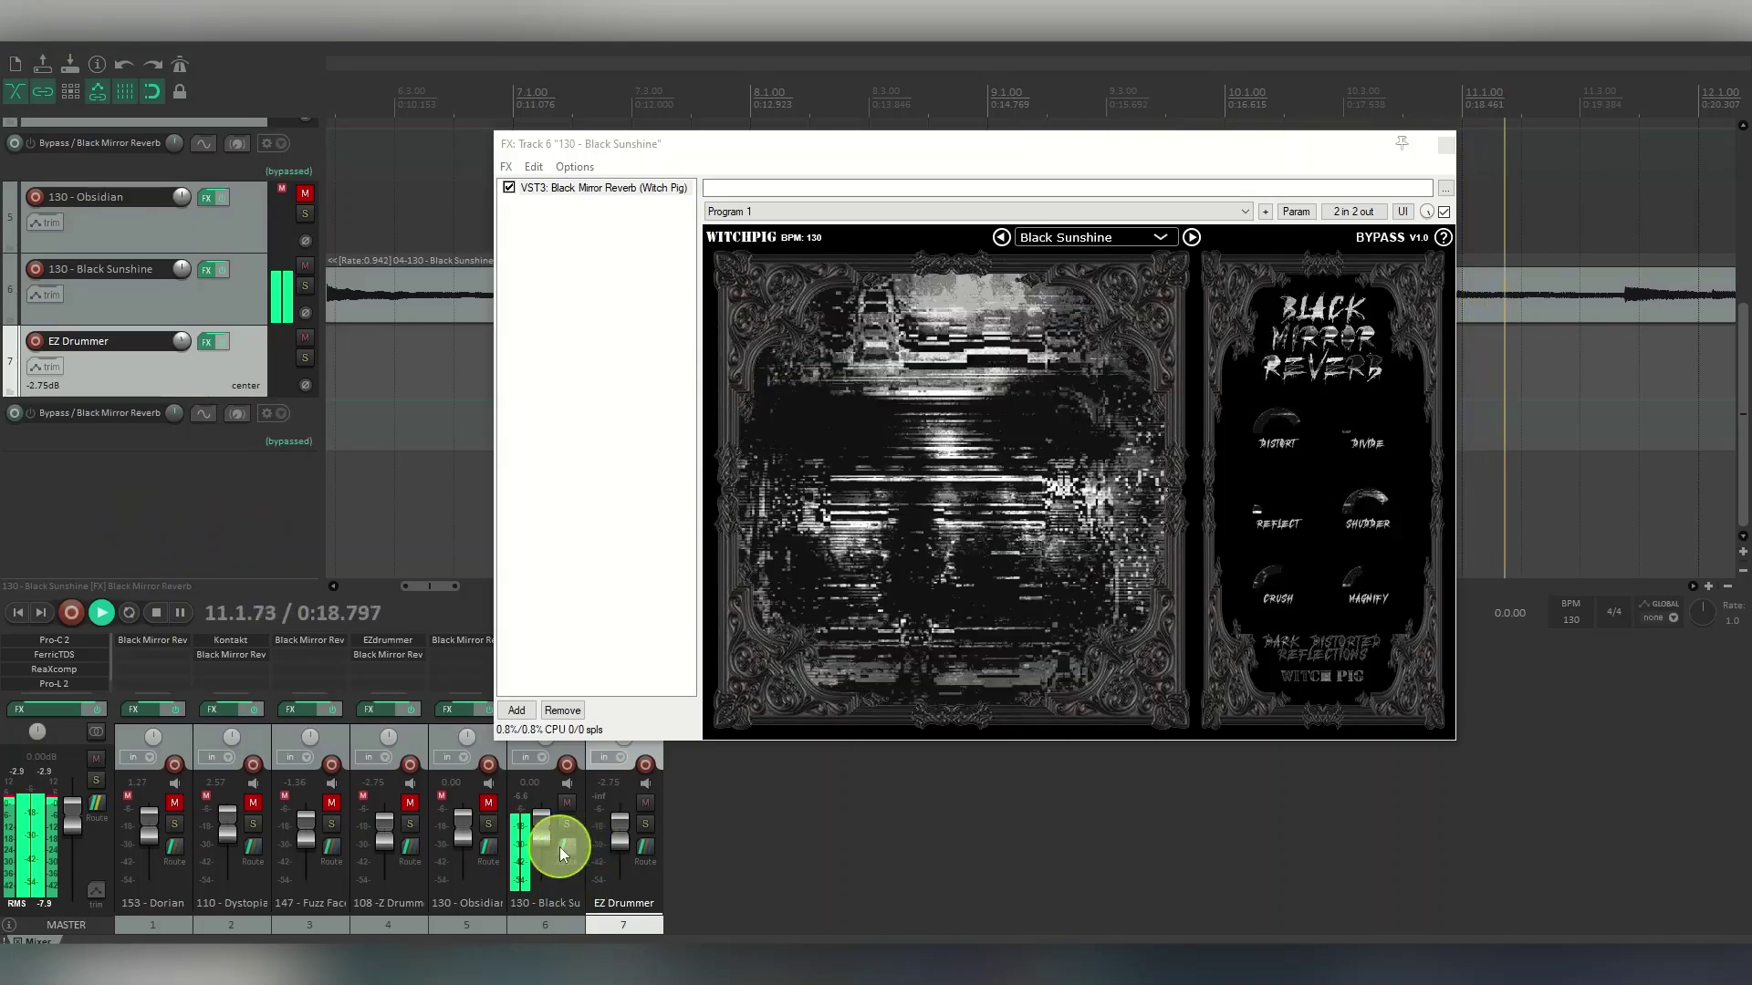
pyautogui.moveTo(545, 829)
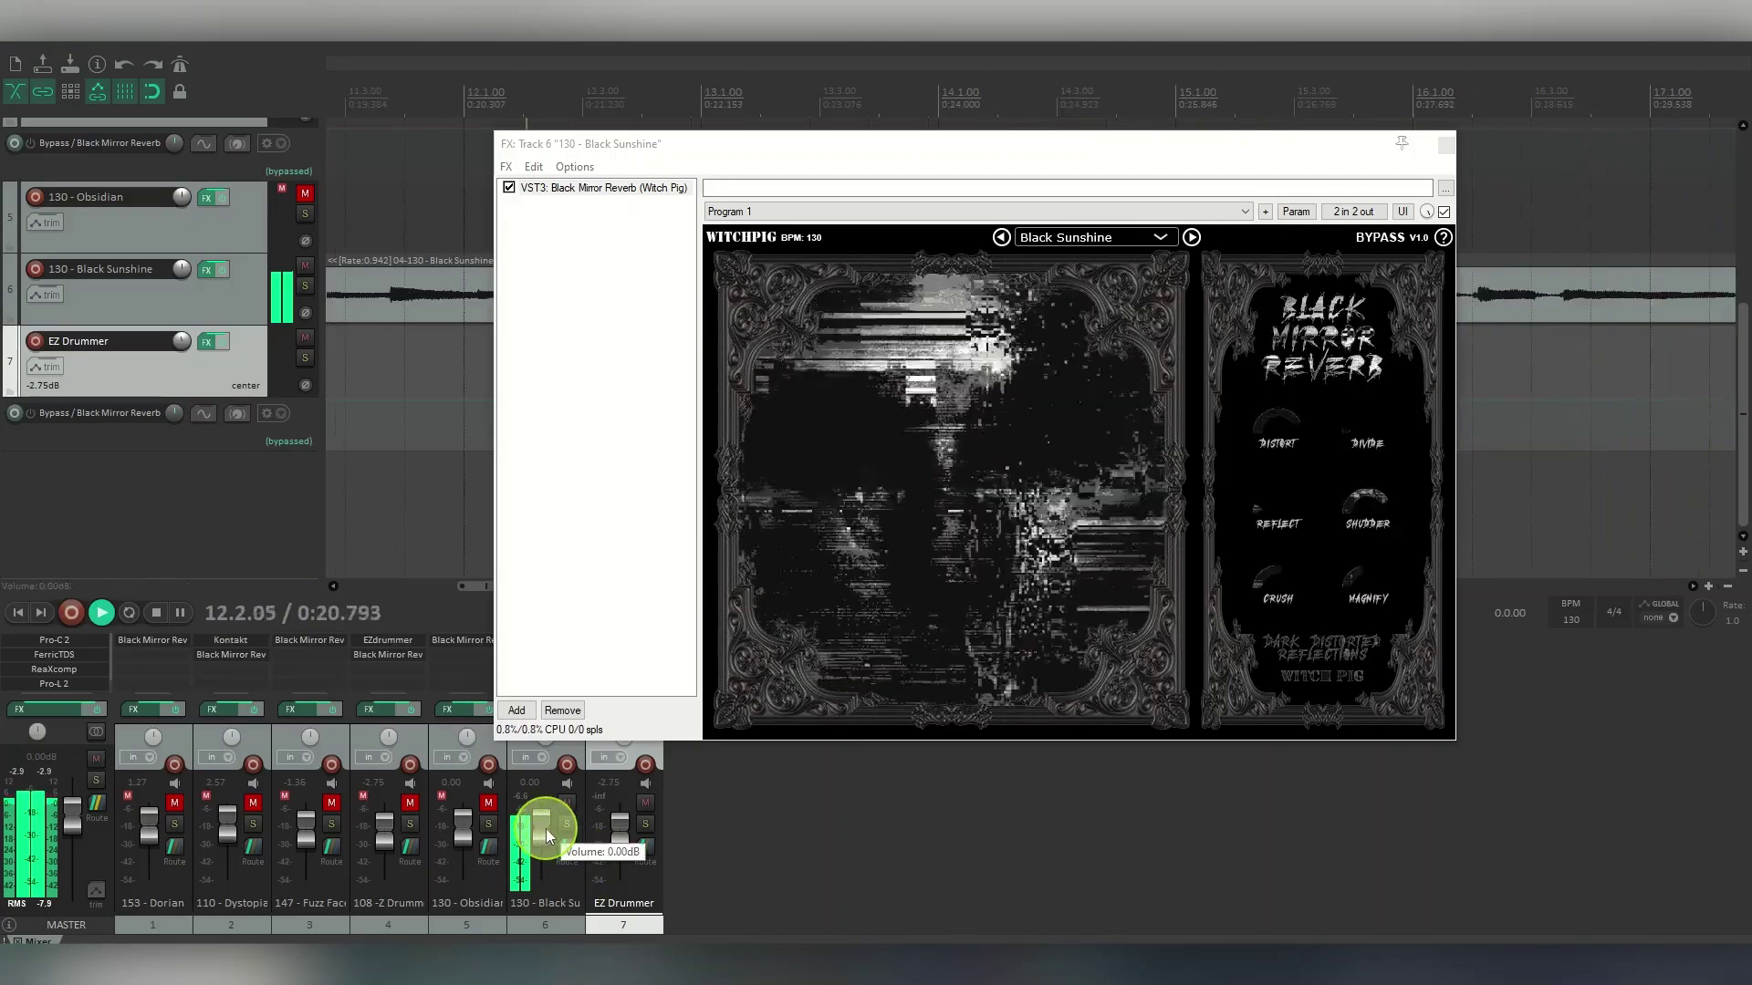
pyautogui.moveTo(545, 828); pyautogui.dragTo(547, 908)
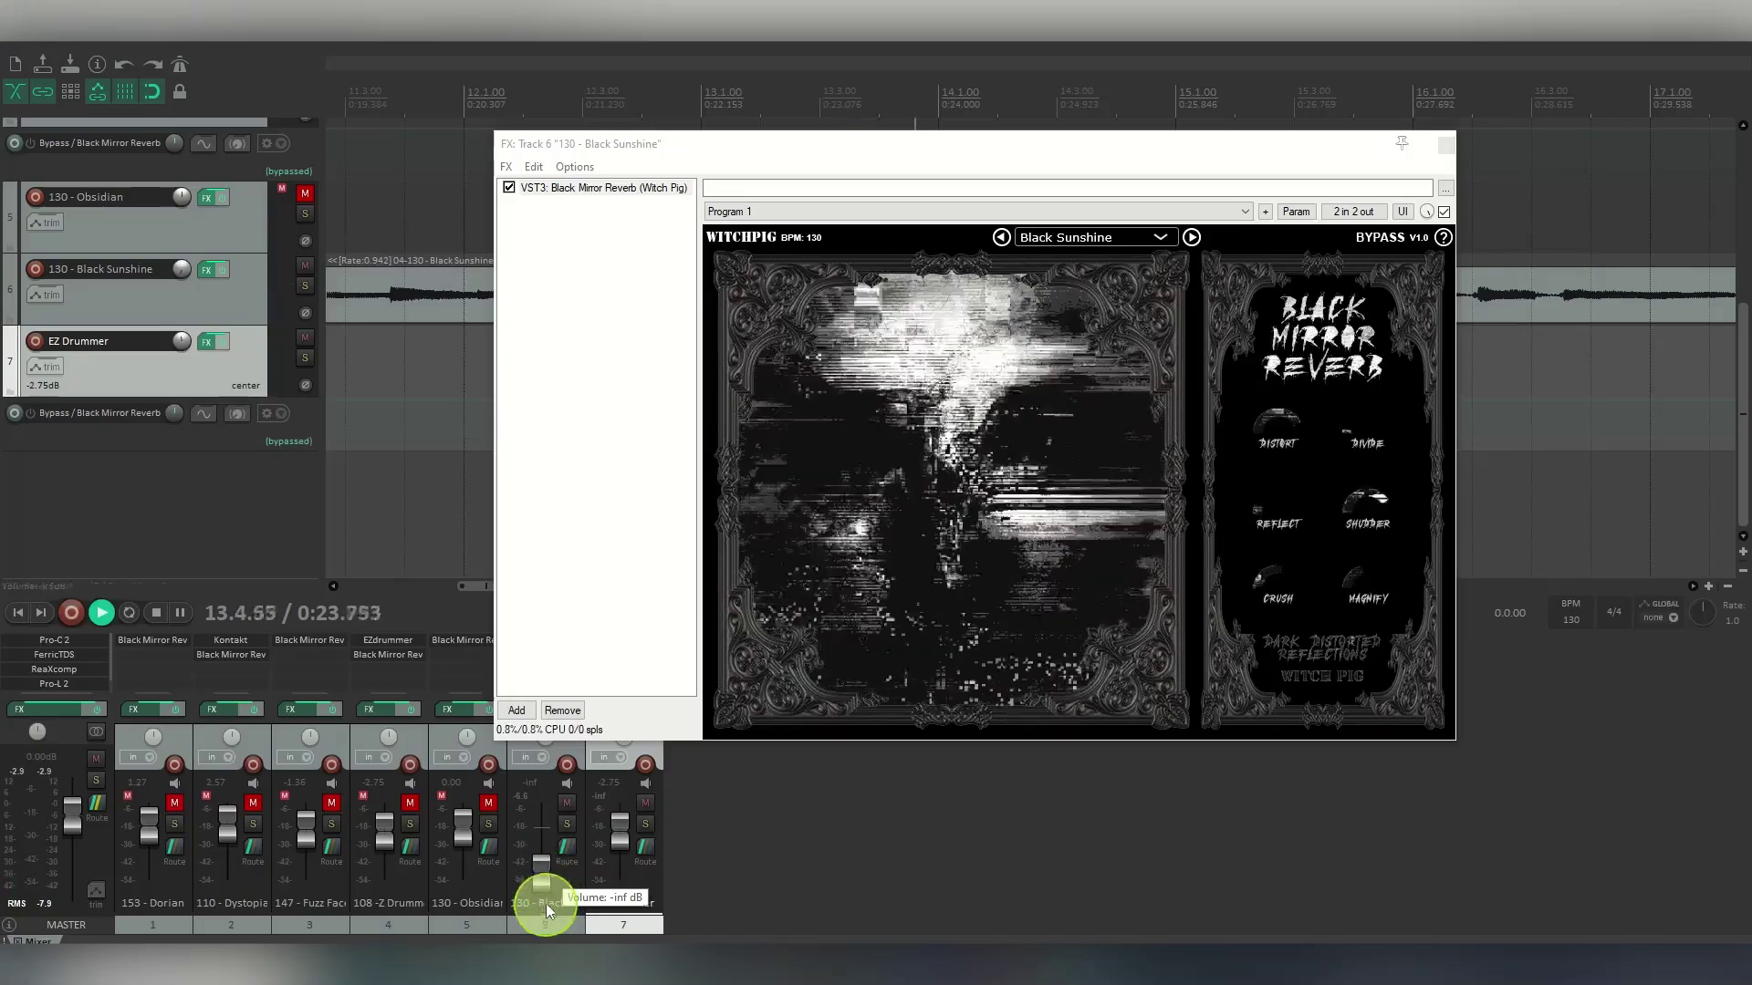
pyautogui.click(156, 613)
pyautogui.click(305, 265)
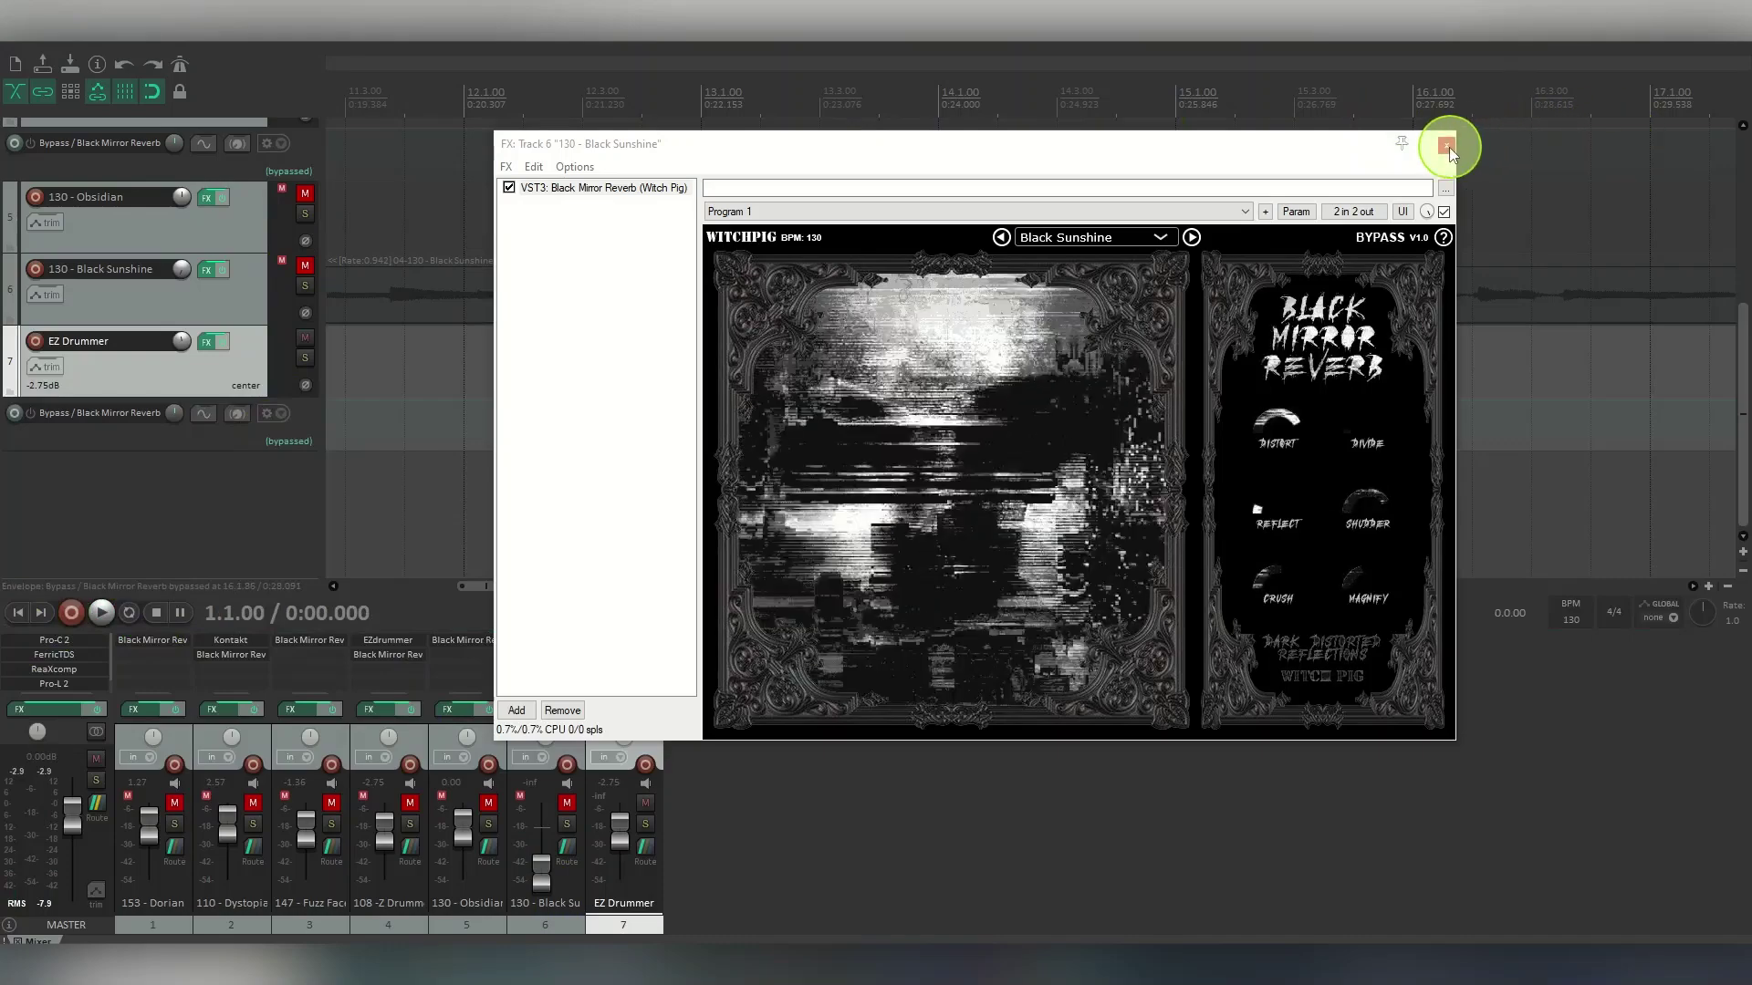
# Close Black Sunshine's effects and open the EZ Drummer track's Black Mirror Reverb, toggling its bypass
pyautogui.click(1447, 146)
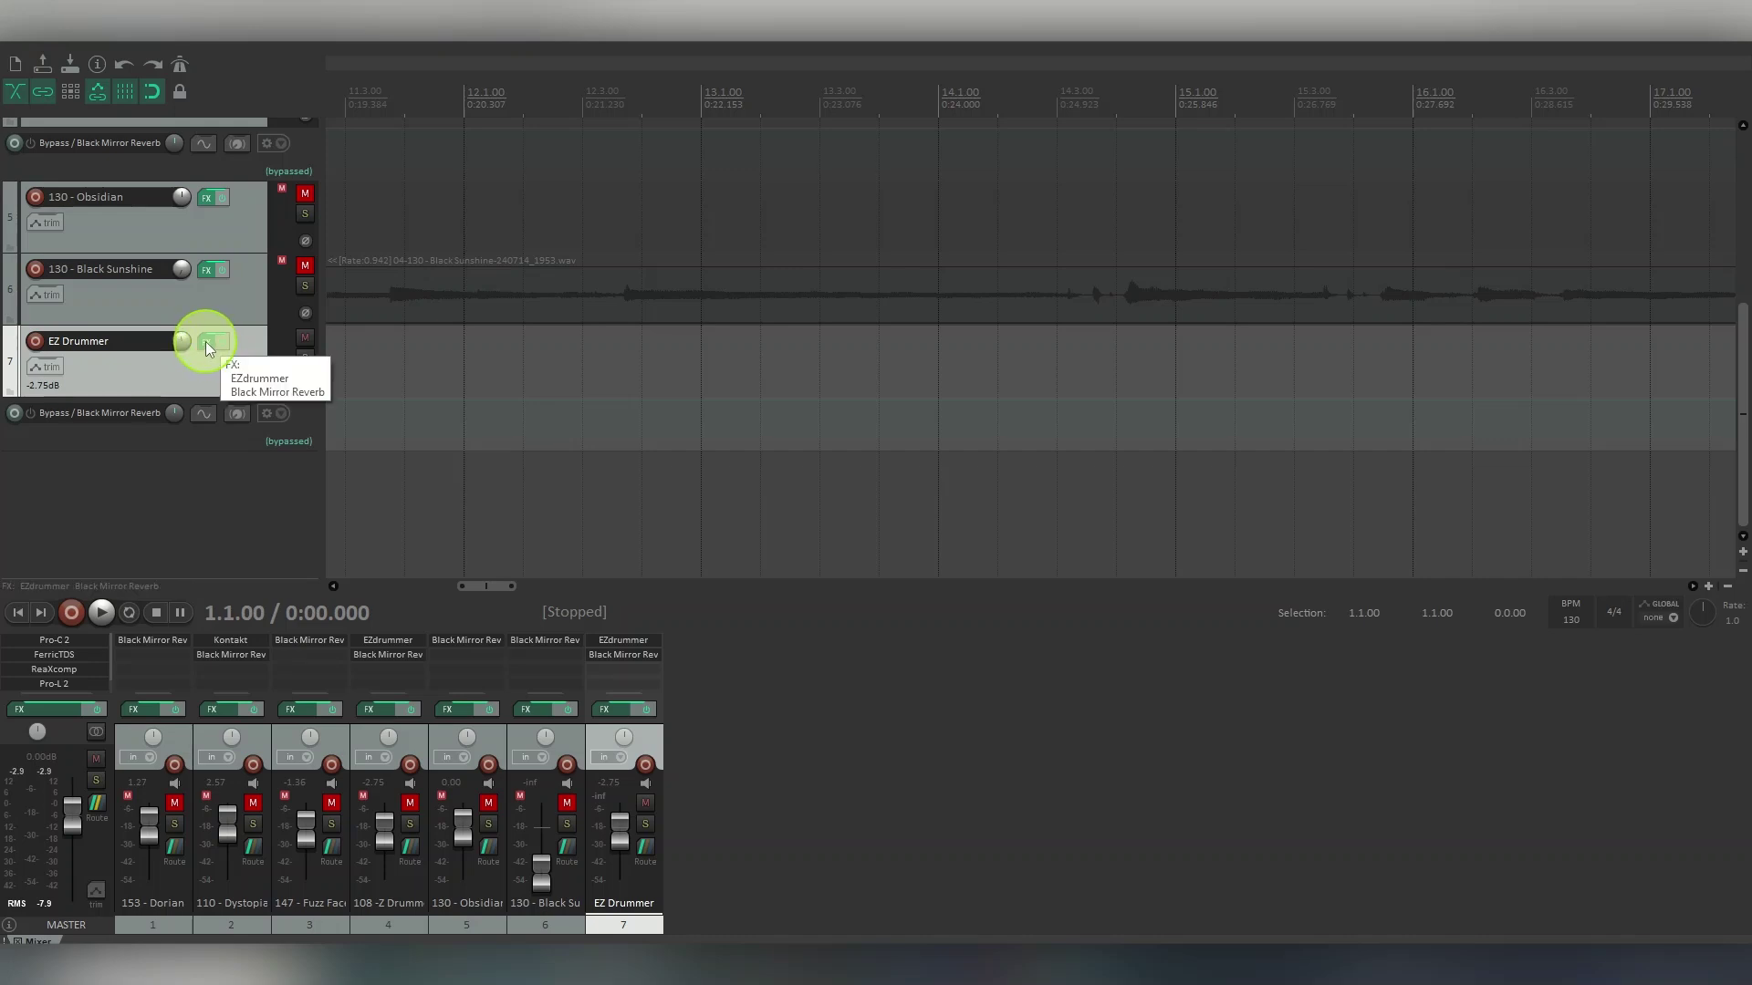
pyautogui.press('f')
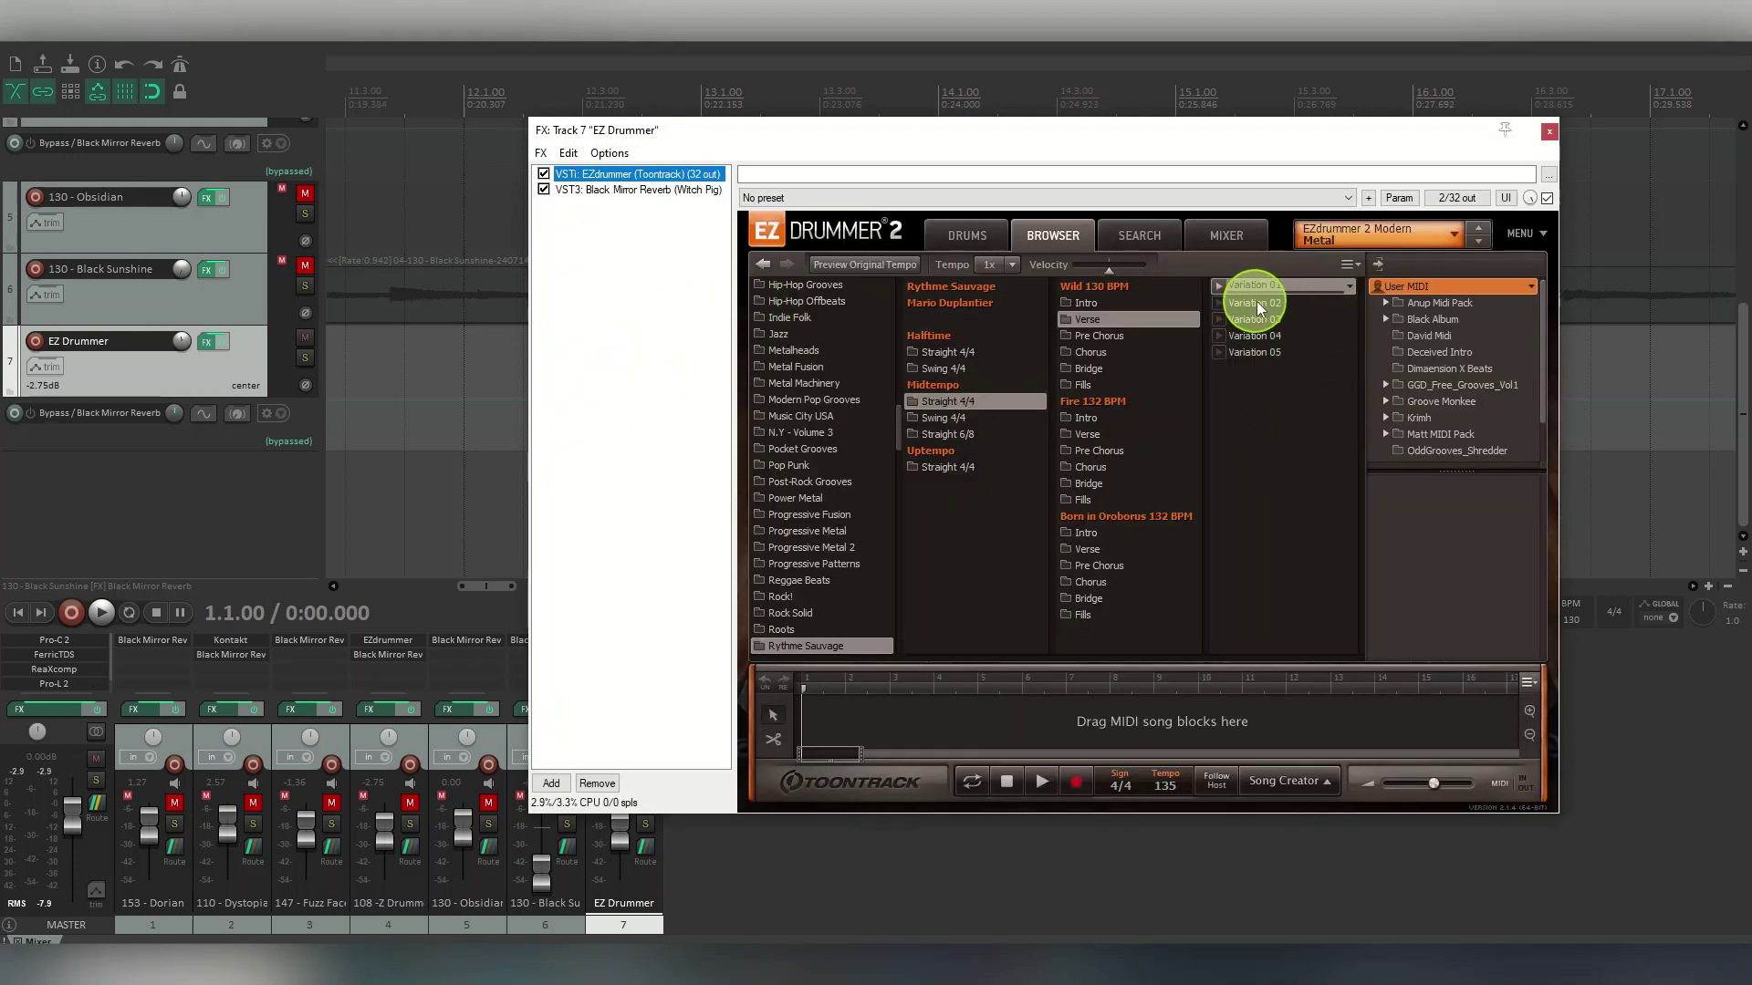
pyautogui.click(639, 190)
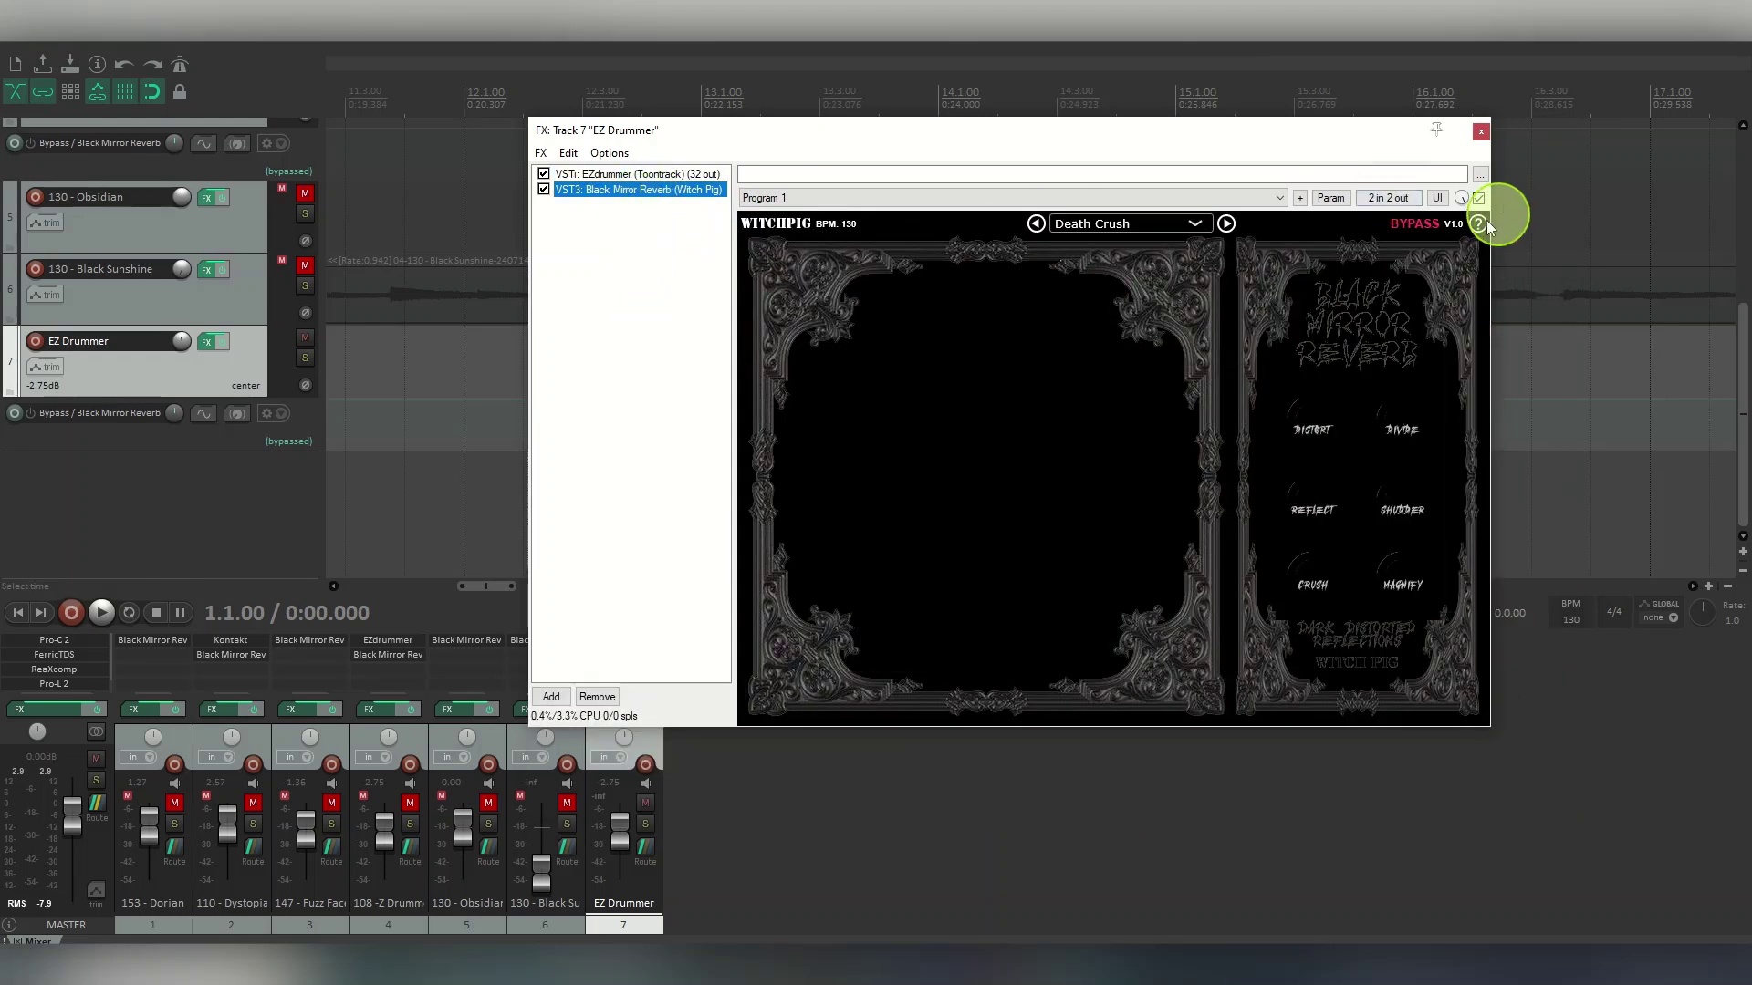
pyautogui.click(1412, 227)
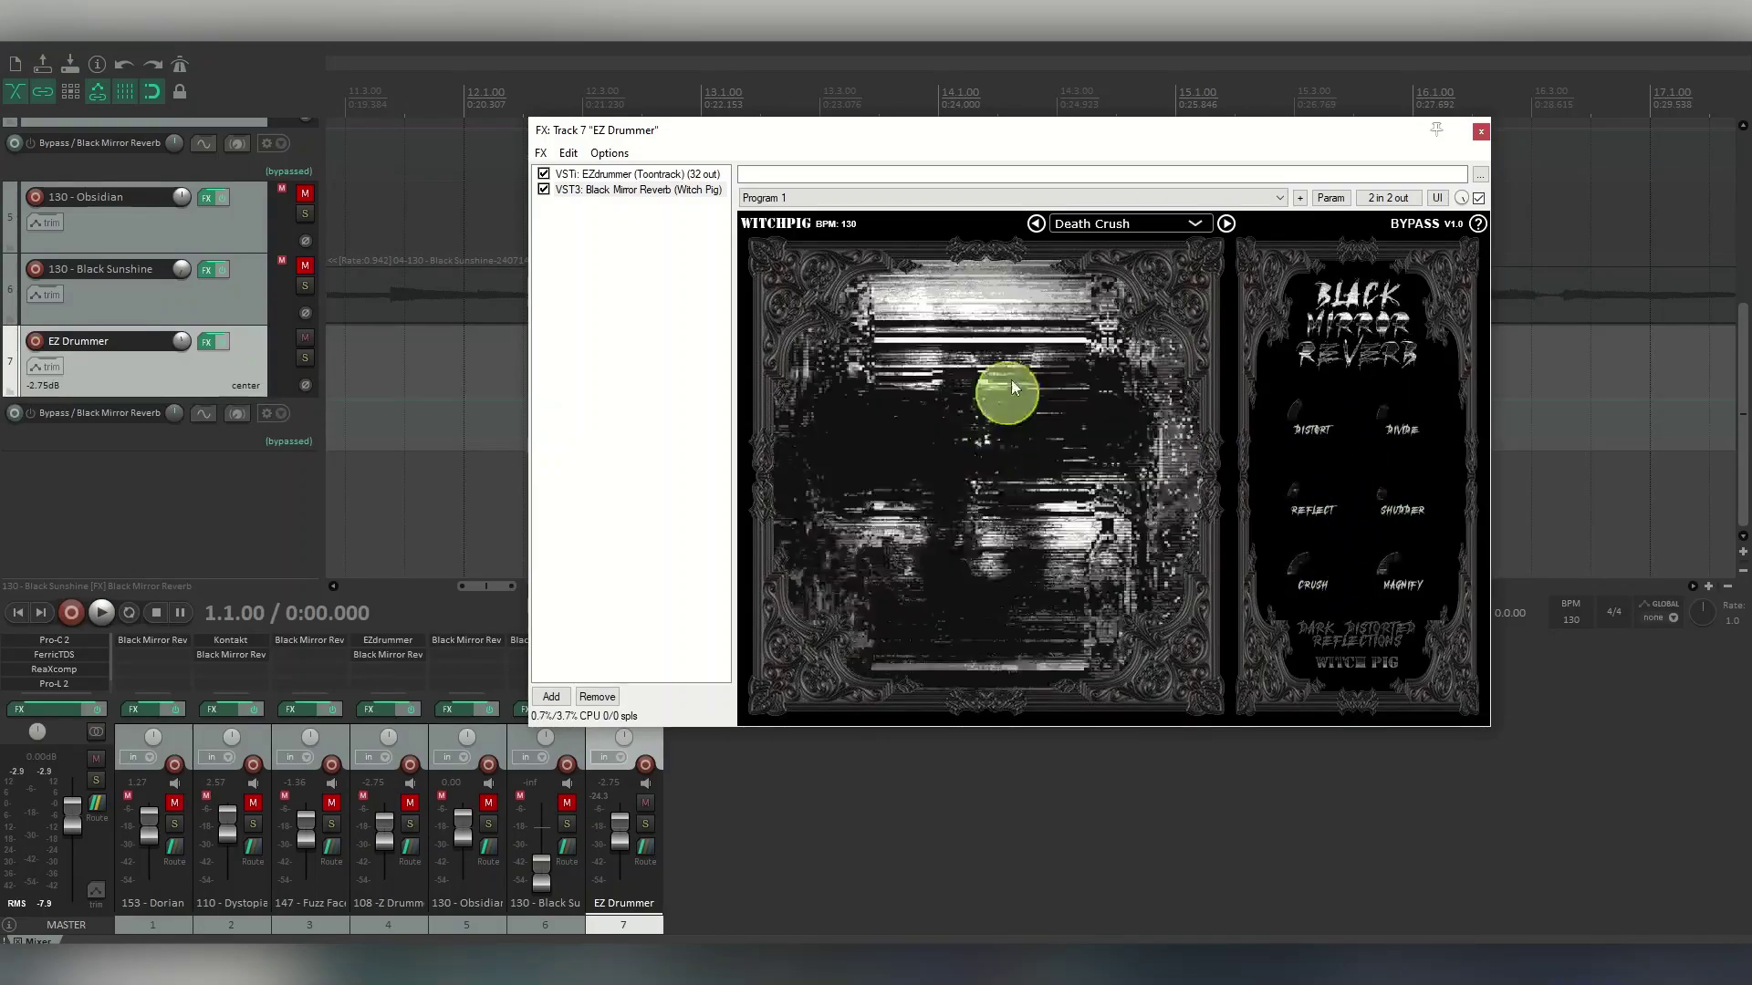
pyautogui.click(1413, 225)
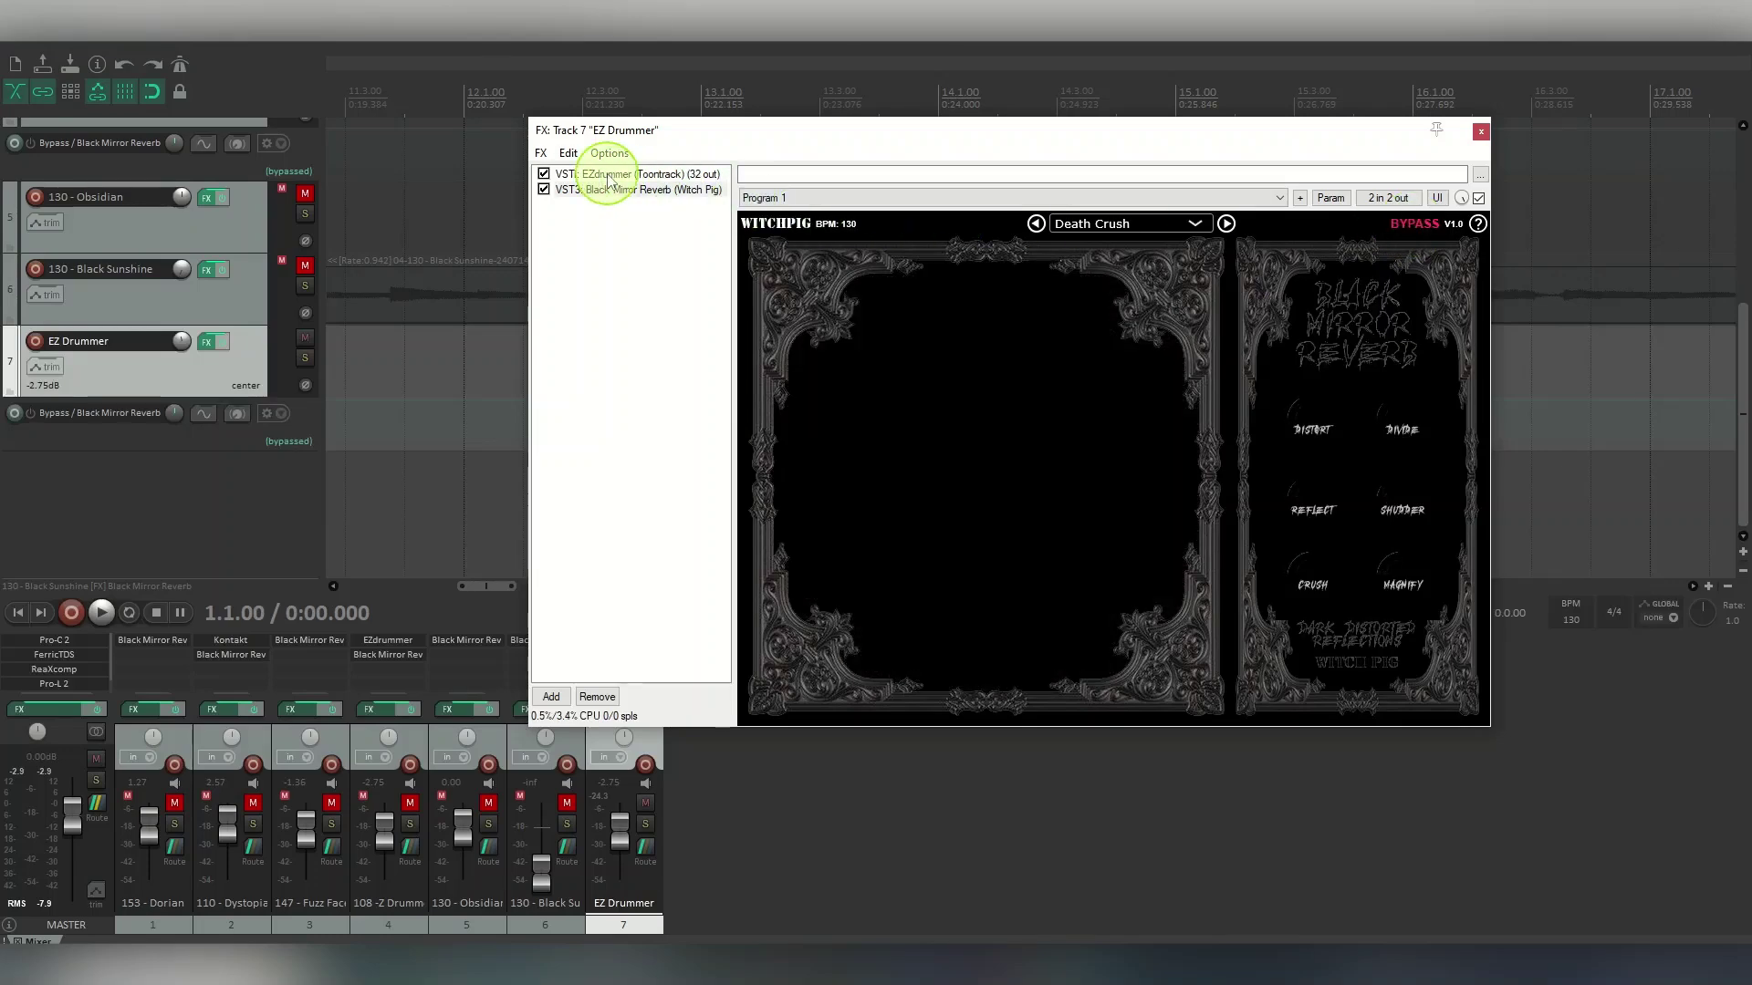
# Play EZdrummer's Variation 01 groove and switch the Black Mirror Reverb back on
pyautogui.click(603, 173)
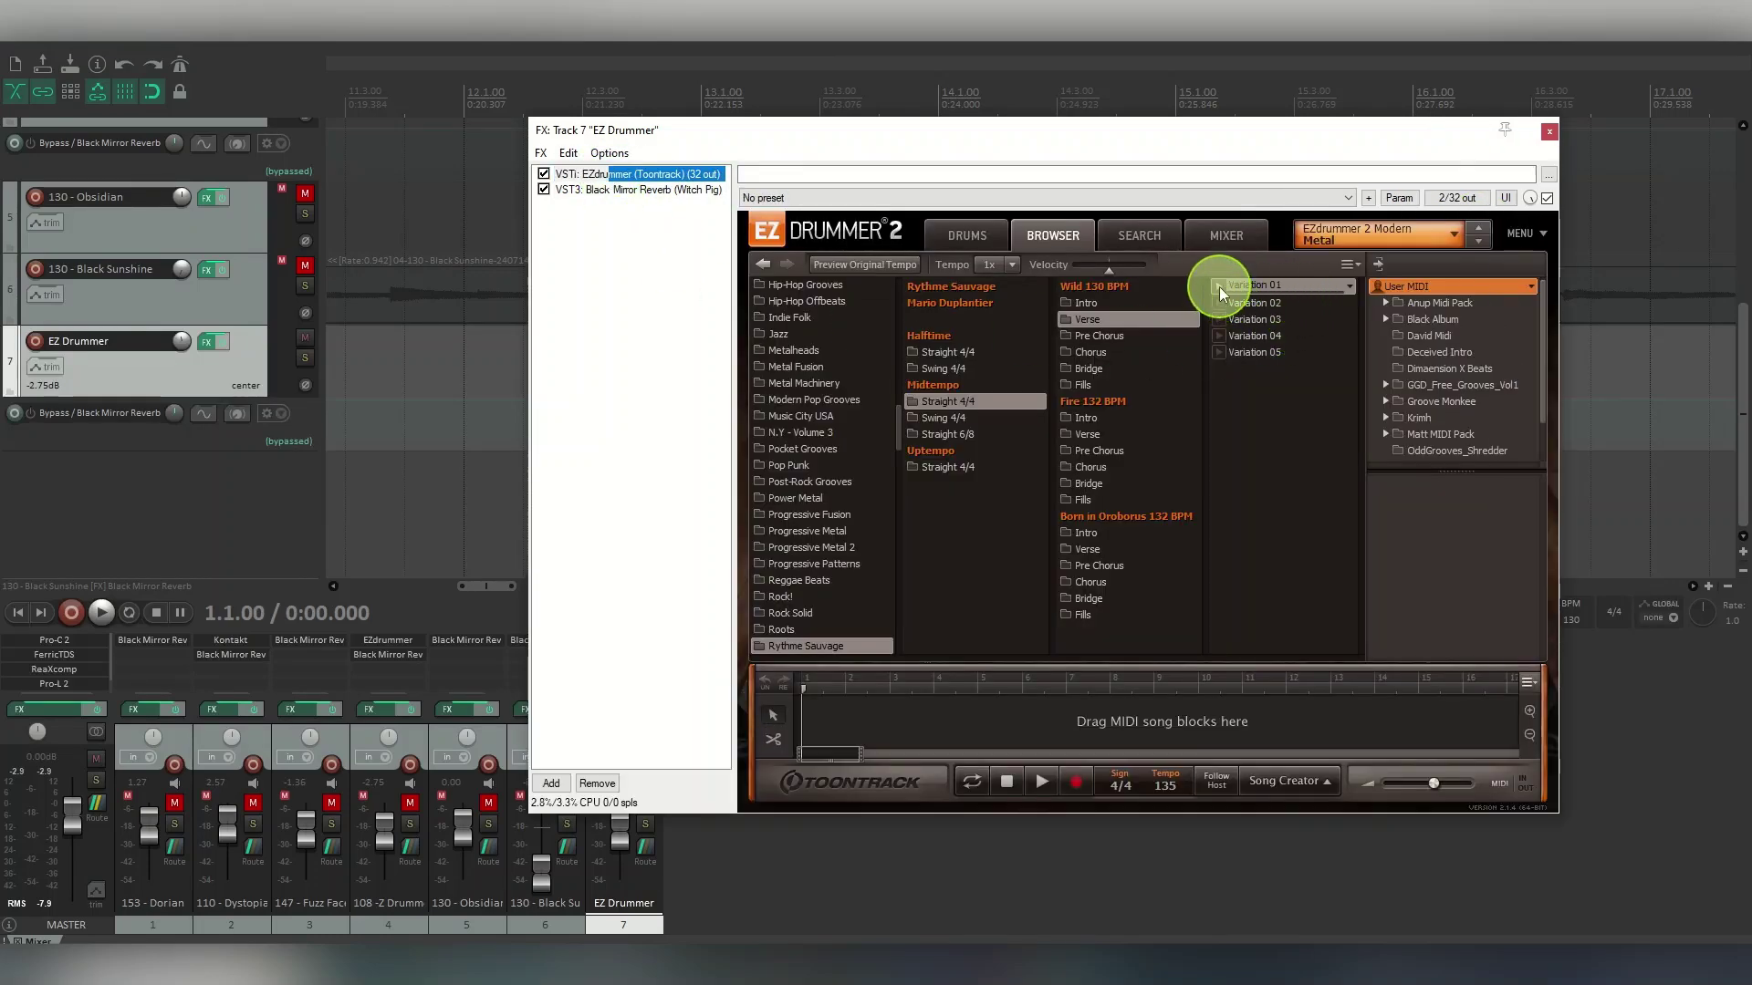
pyautogui.click(1219, 287)
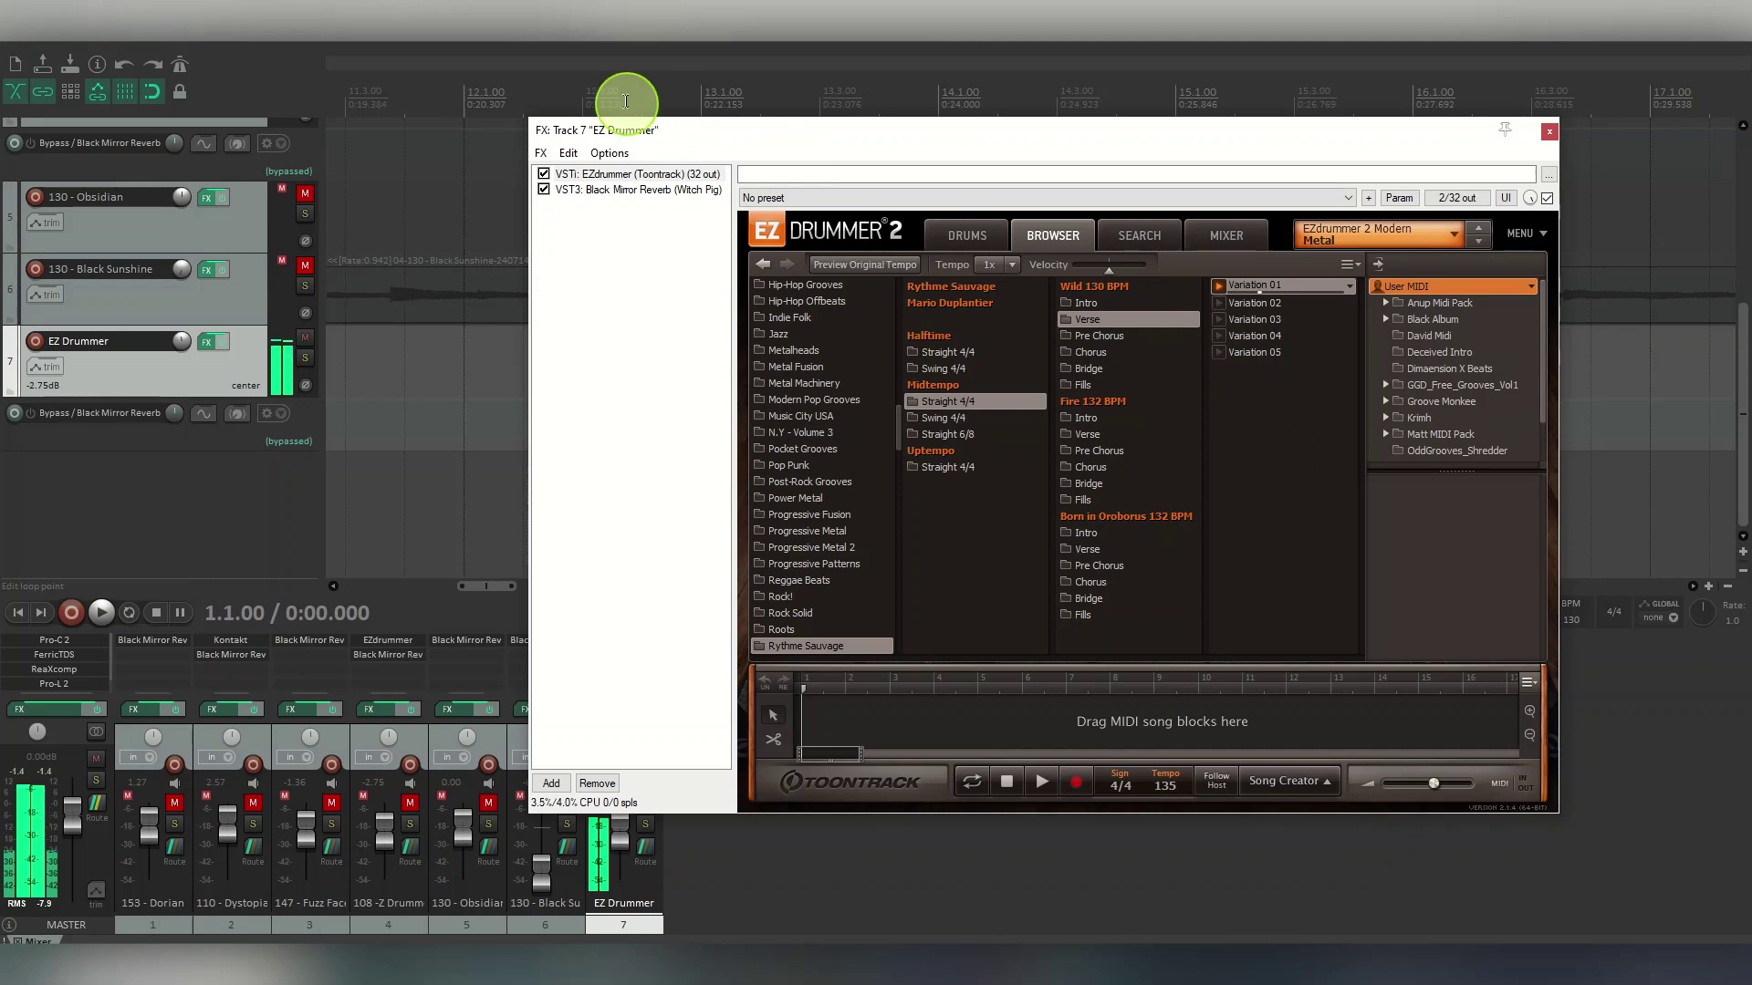
pyautogui.click(588, 190)
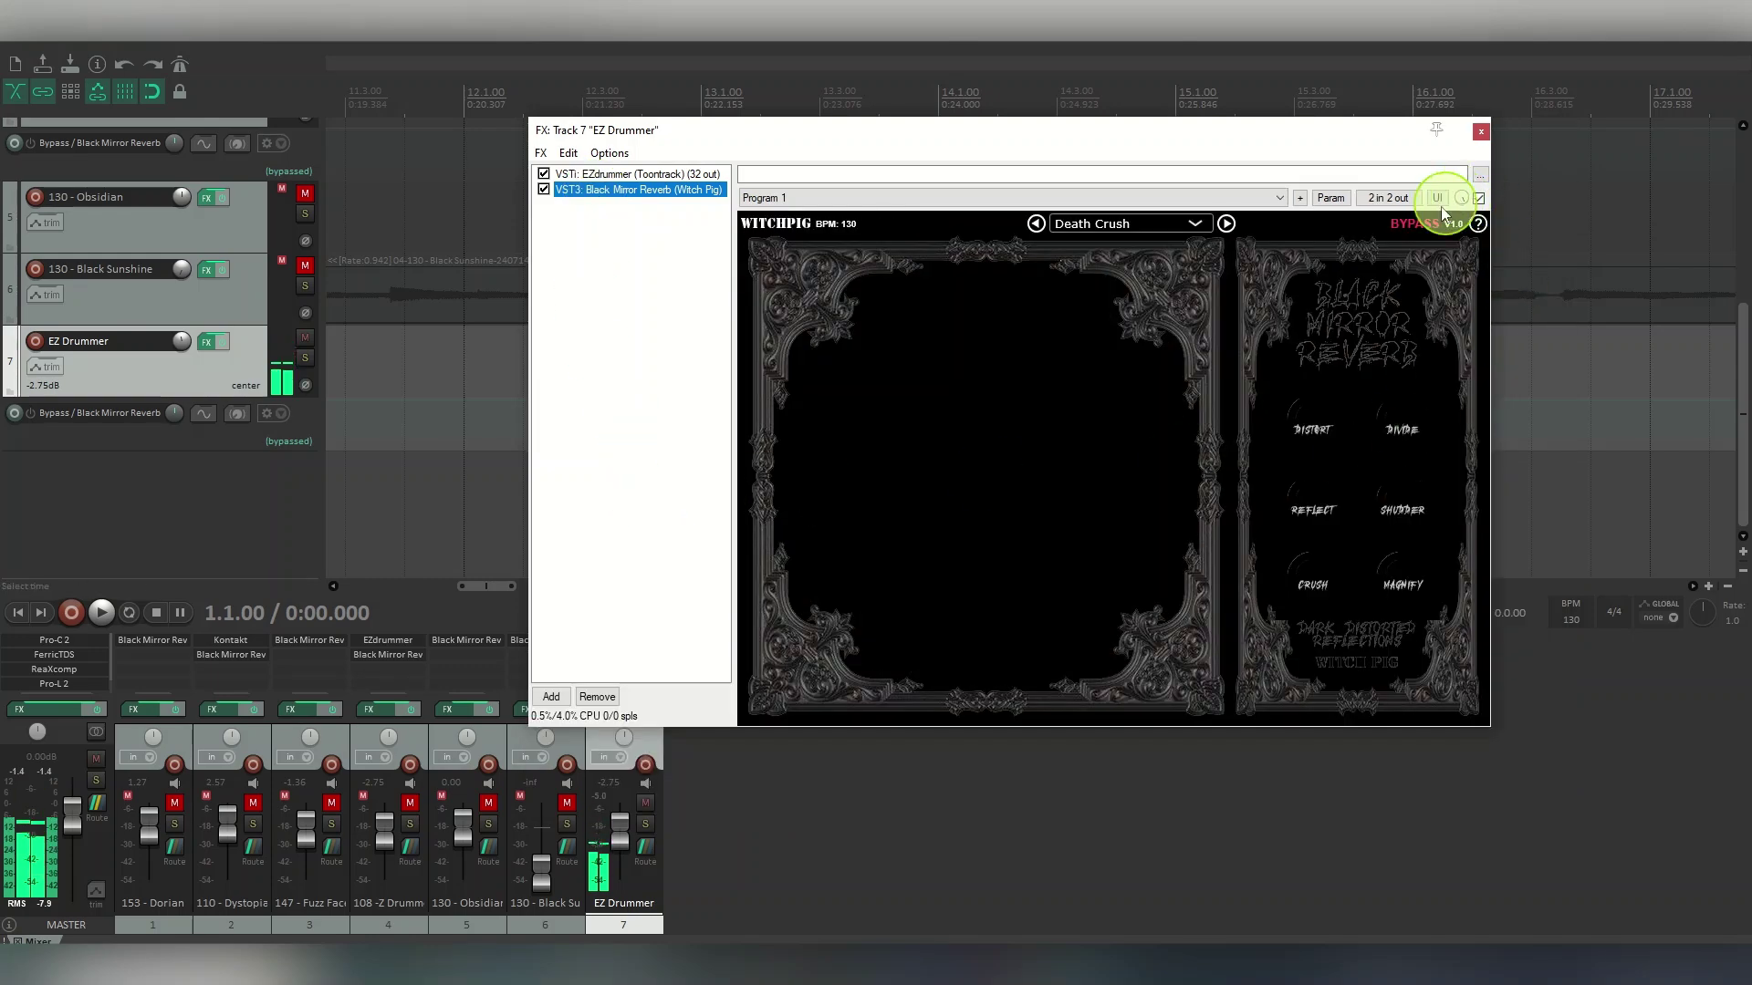
pyautogui.click(1413, 224)
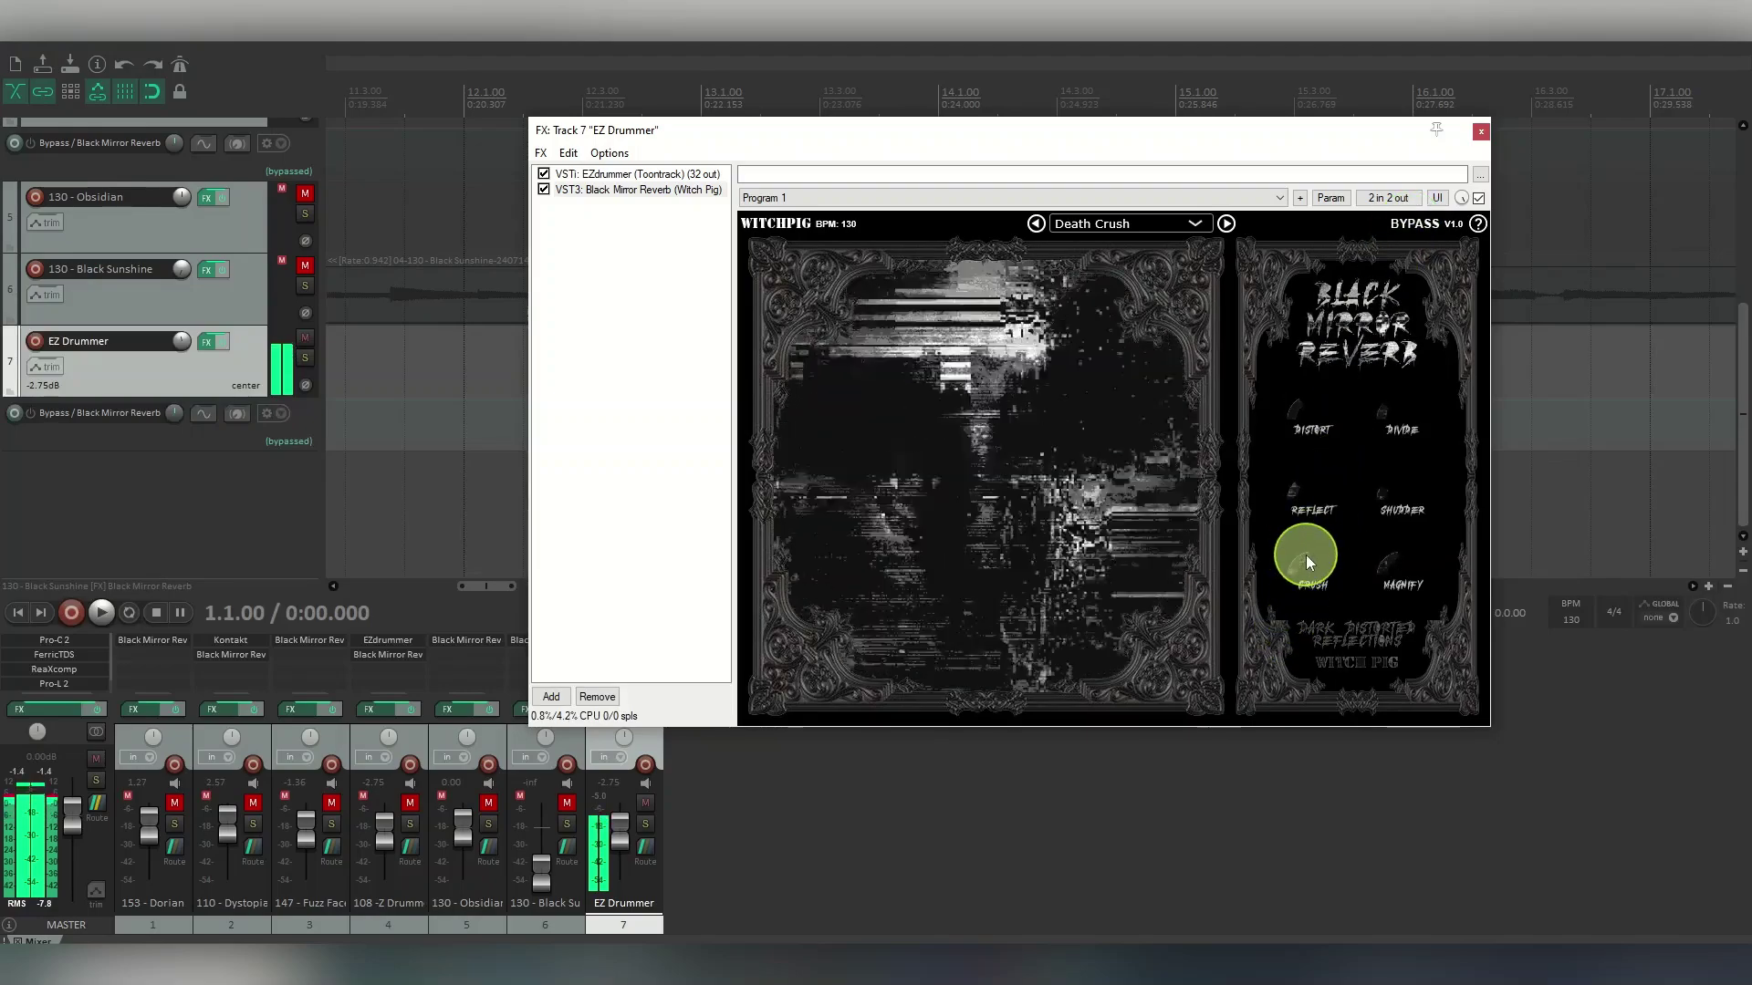
# Turn up the Crush knob, bypass the reverb, and view EZdrummer before returning to the reverb
pyautogui.moveTo(1289, 580)
pyautogui.mouseDown()
pyautogui.moveTo(1288, 624)
pyautogui.moveTo(1345, 451)
pyautogui.moveTo(1378, 569)
pyautogui.moveTo(1301, 551)
pyautogui.moveTo(1240, 611)
pyautogui.moveTo(1295, 402)
pyautogui.moveTo(1288, 445)
pyautogui.mouseUp()
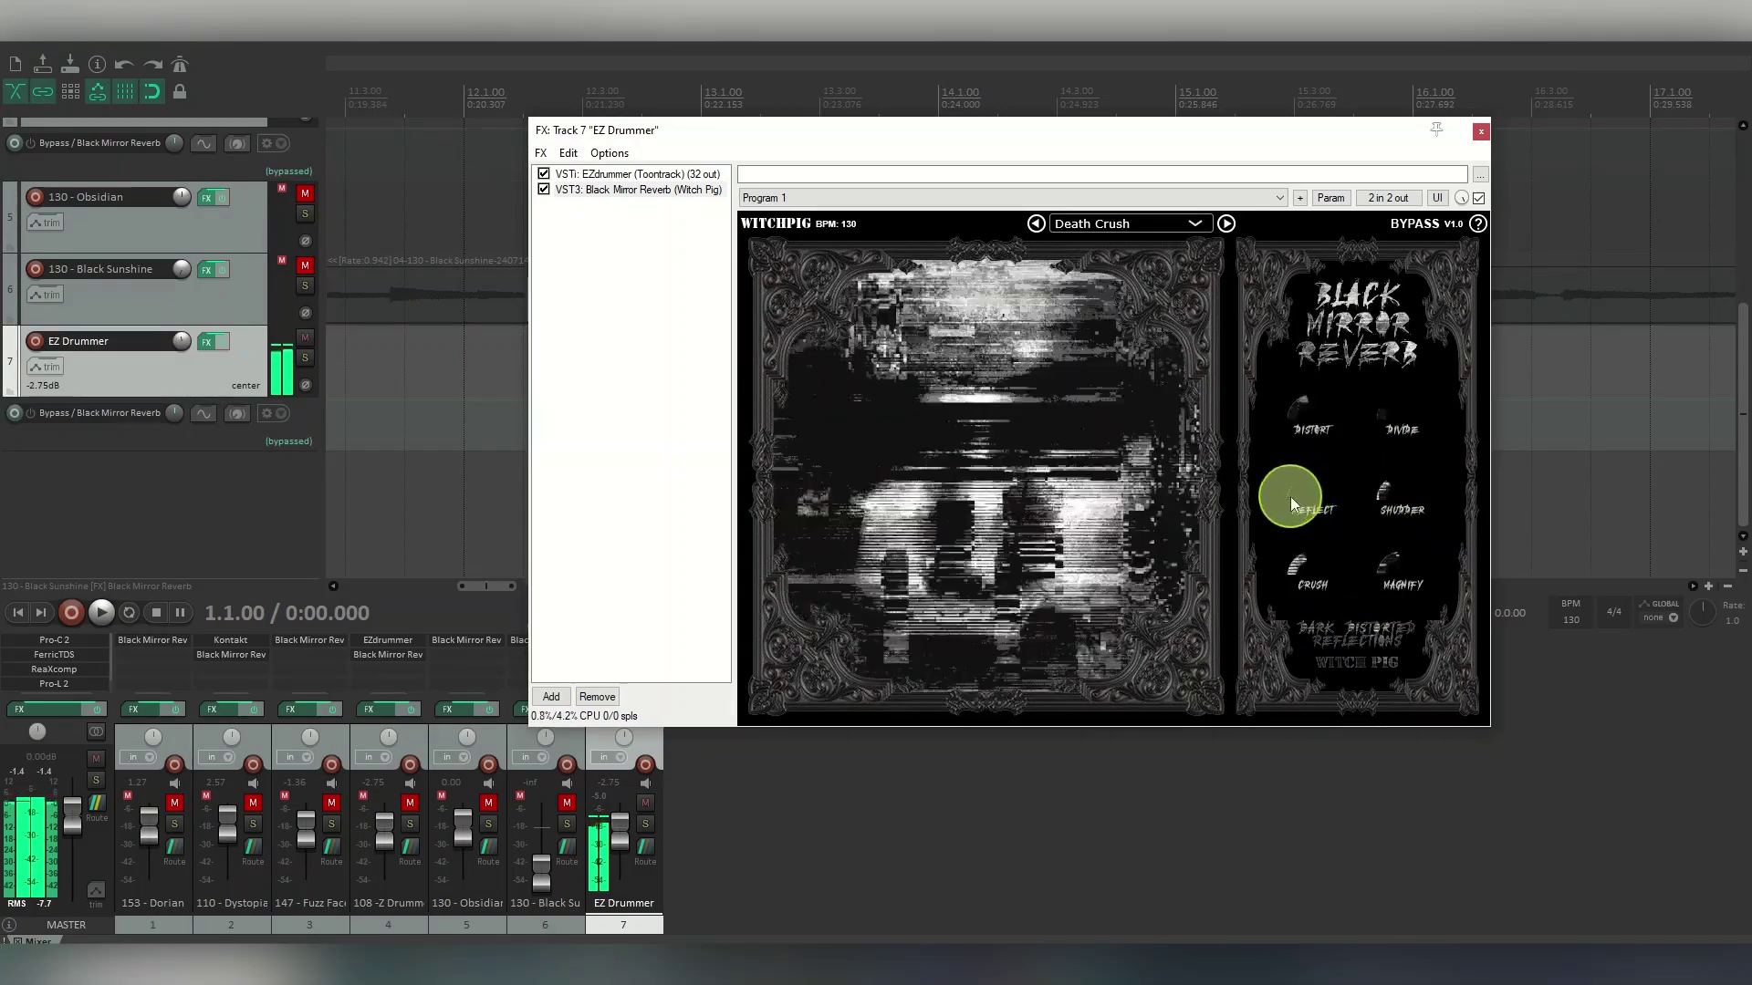
pyautogui.click(1414, 223)
pyautogui.click(598, 175)
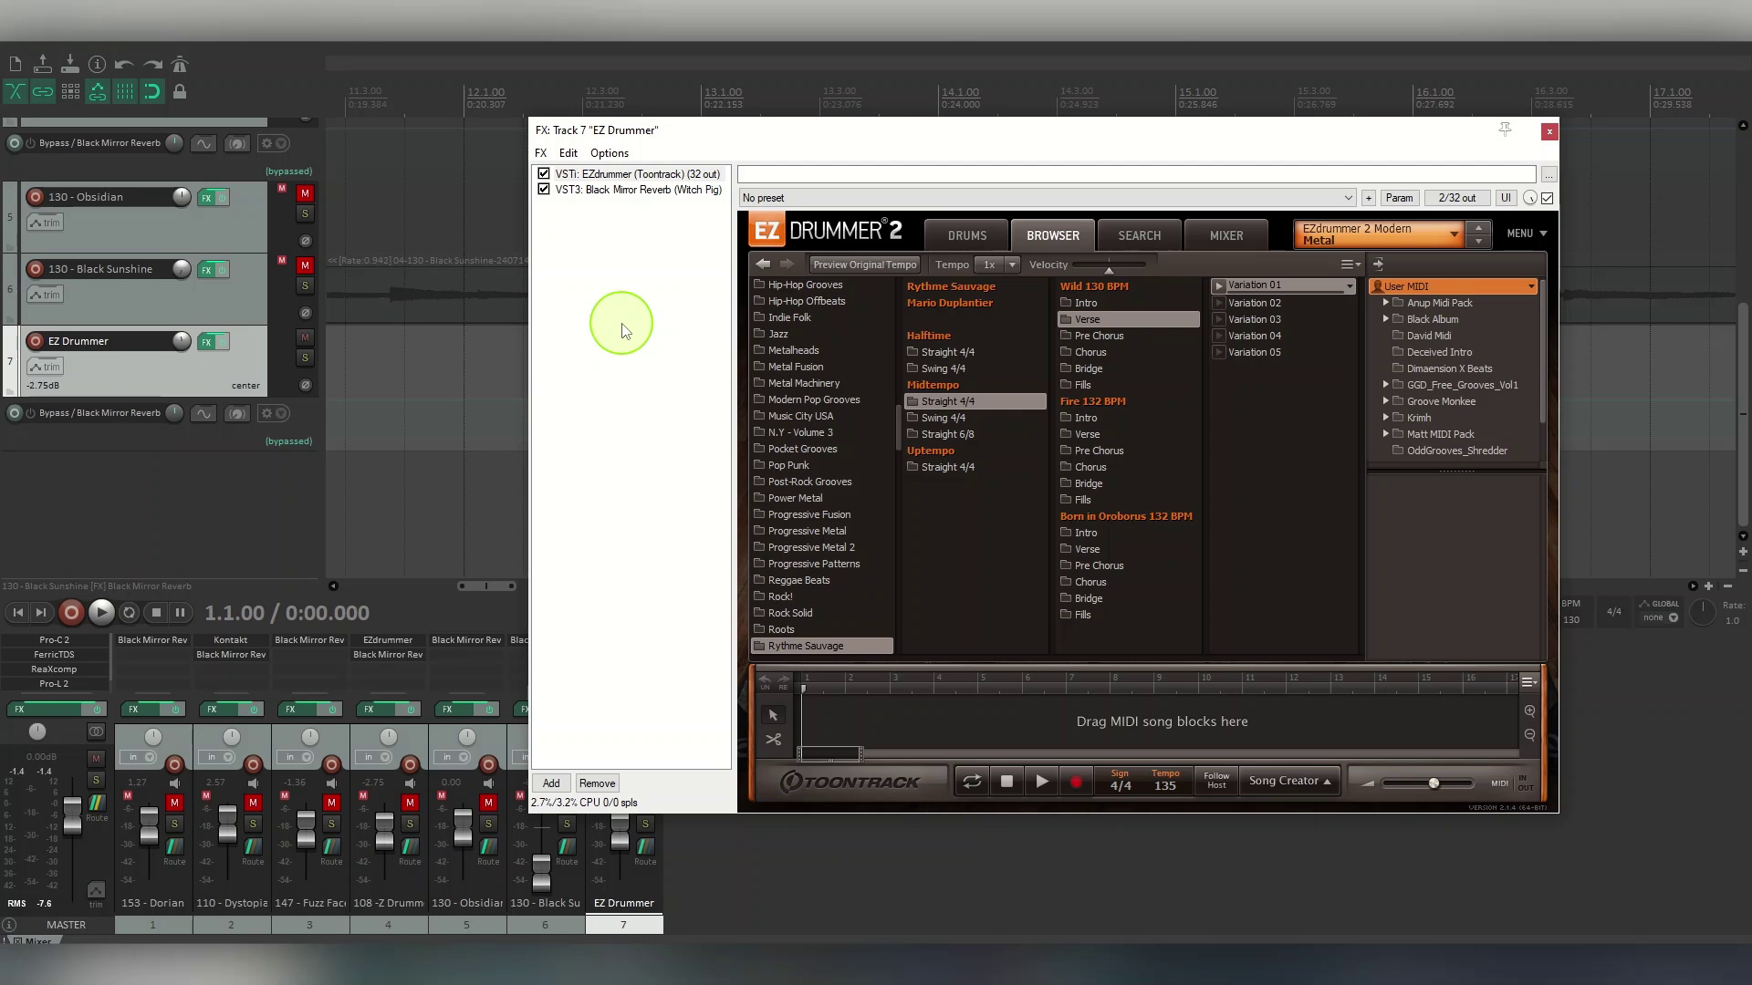
pyautogui.click(620, 191)
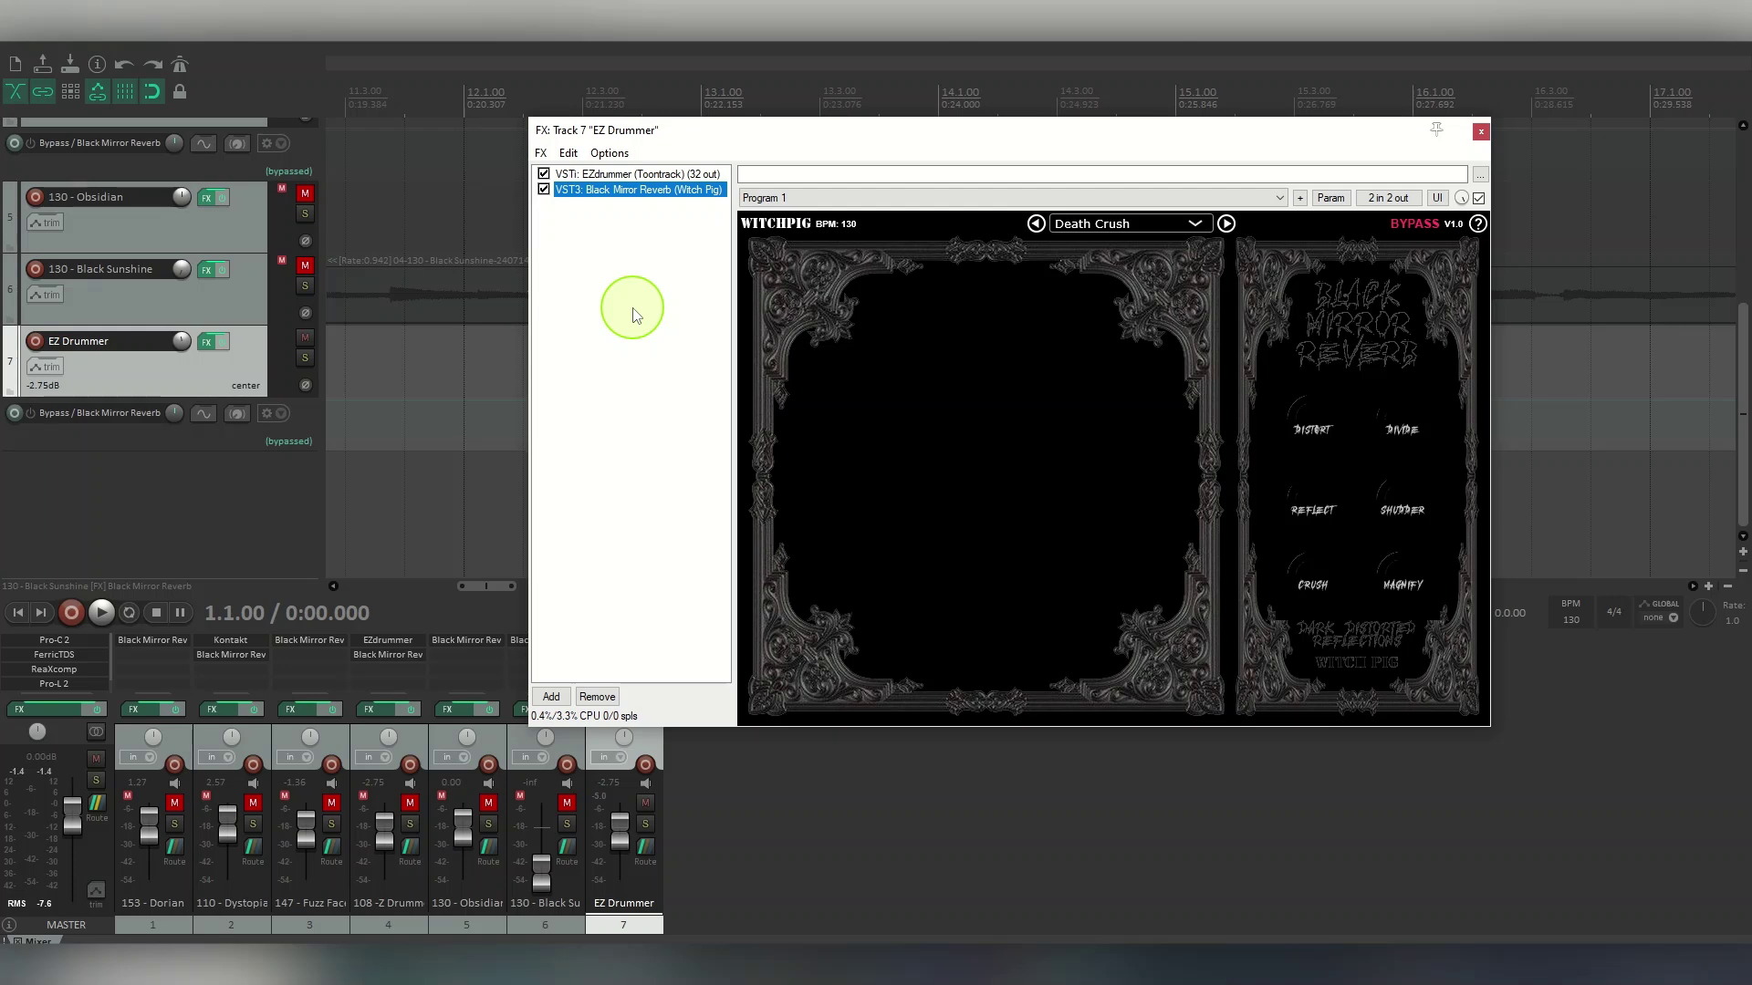
# Step to Dark Gaze and back to Death Crush, re-enable the reverb, and show EZdrummer
pyautogui.click(1226, 223)
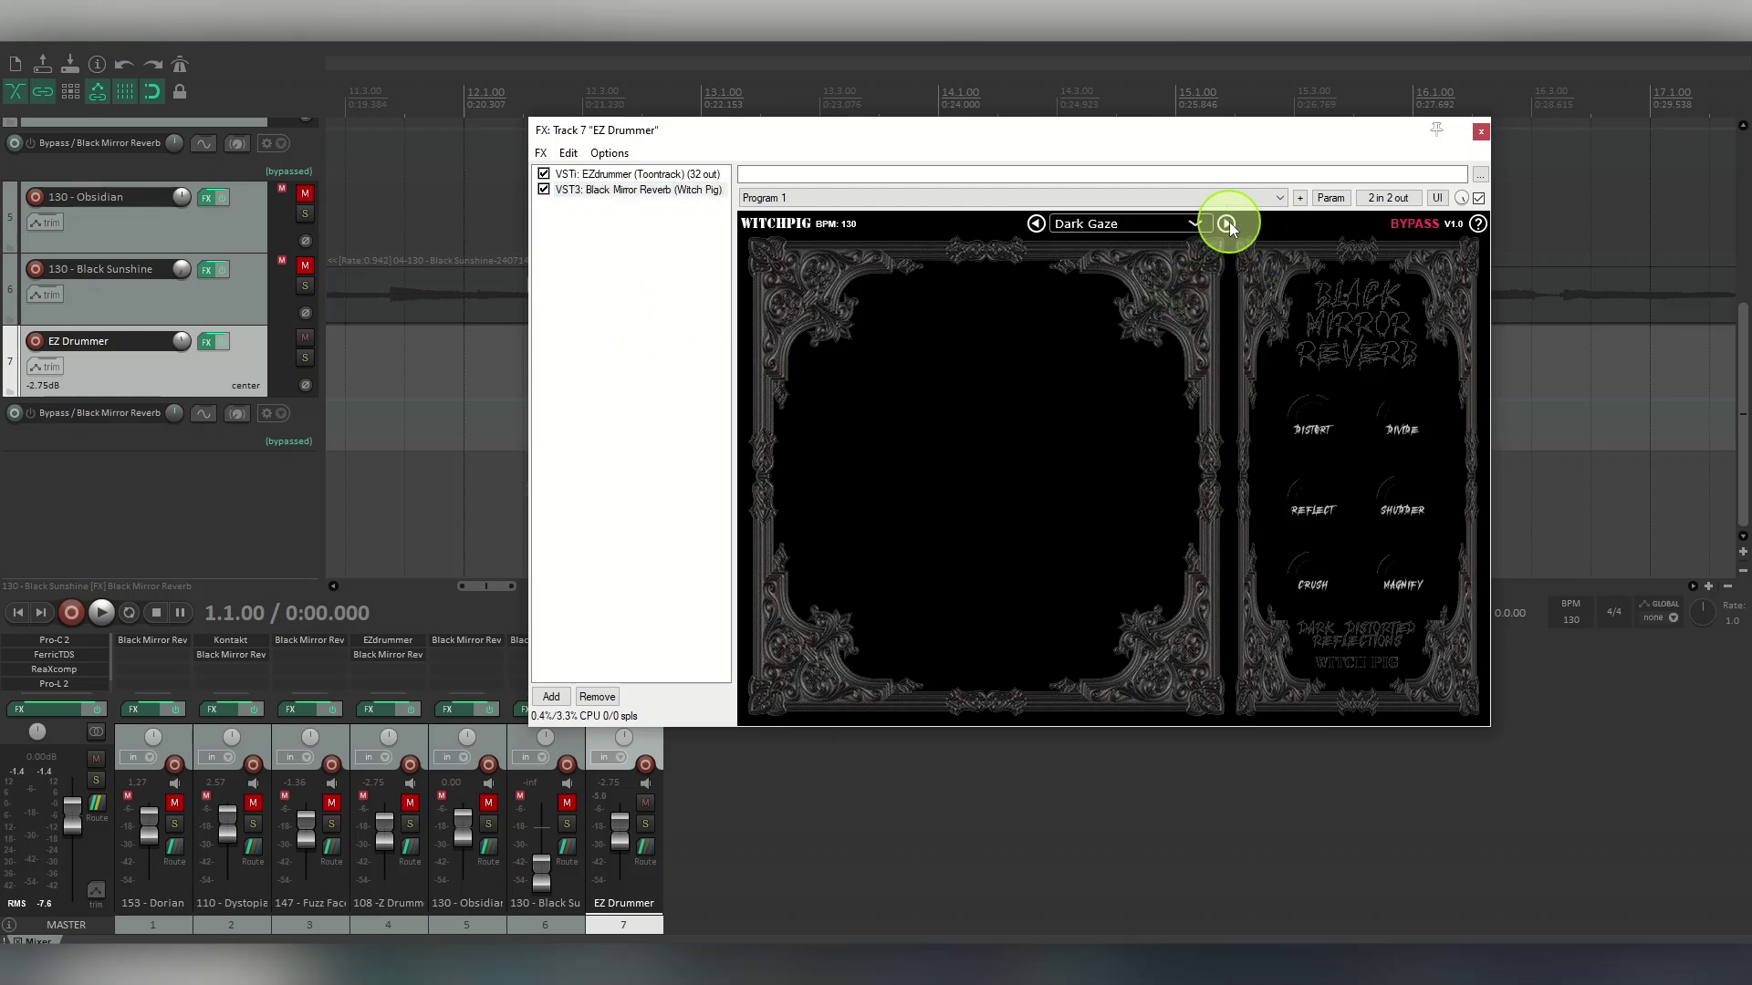
pyautogui.click(1034, 223)
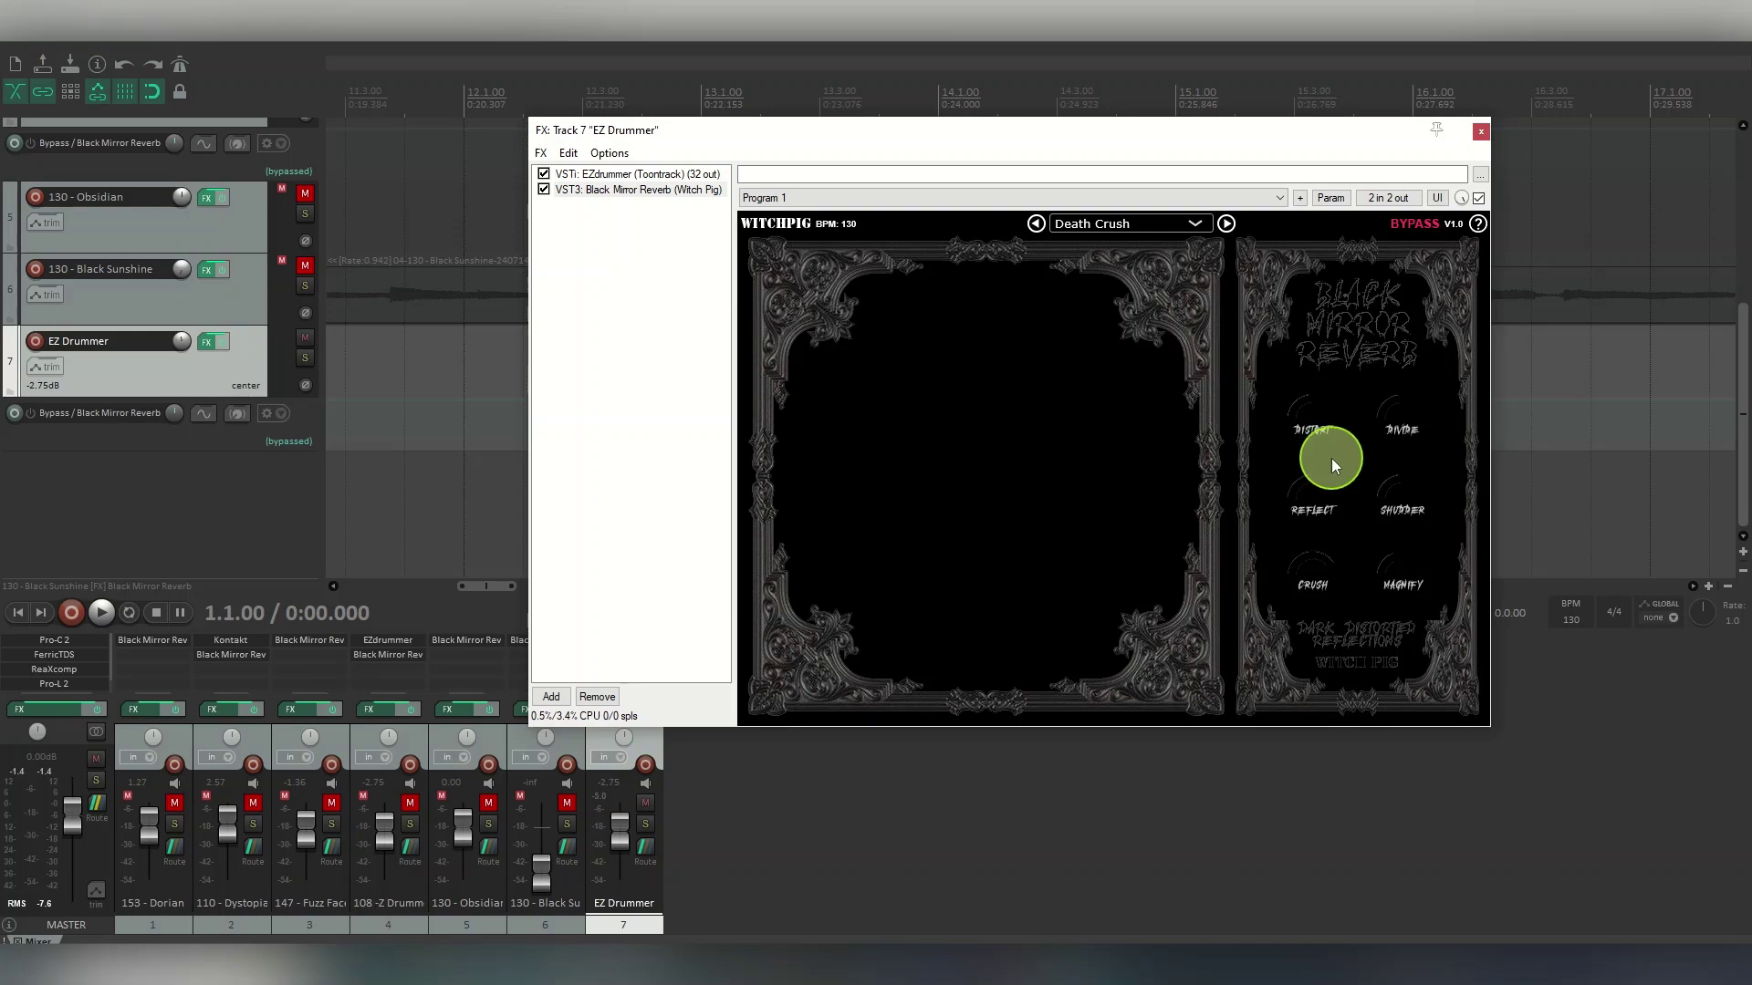
pyautogui.click(1417, 226)
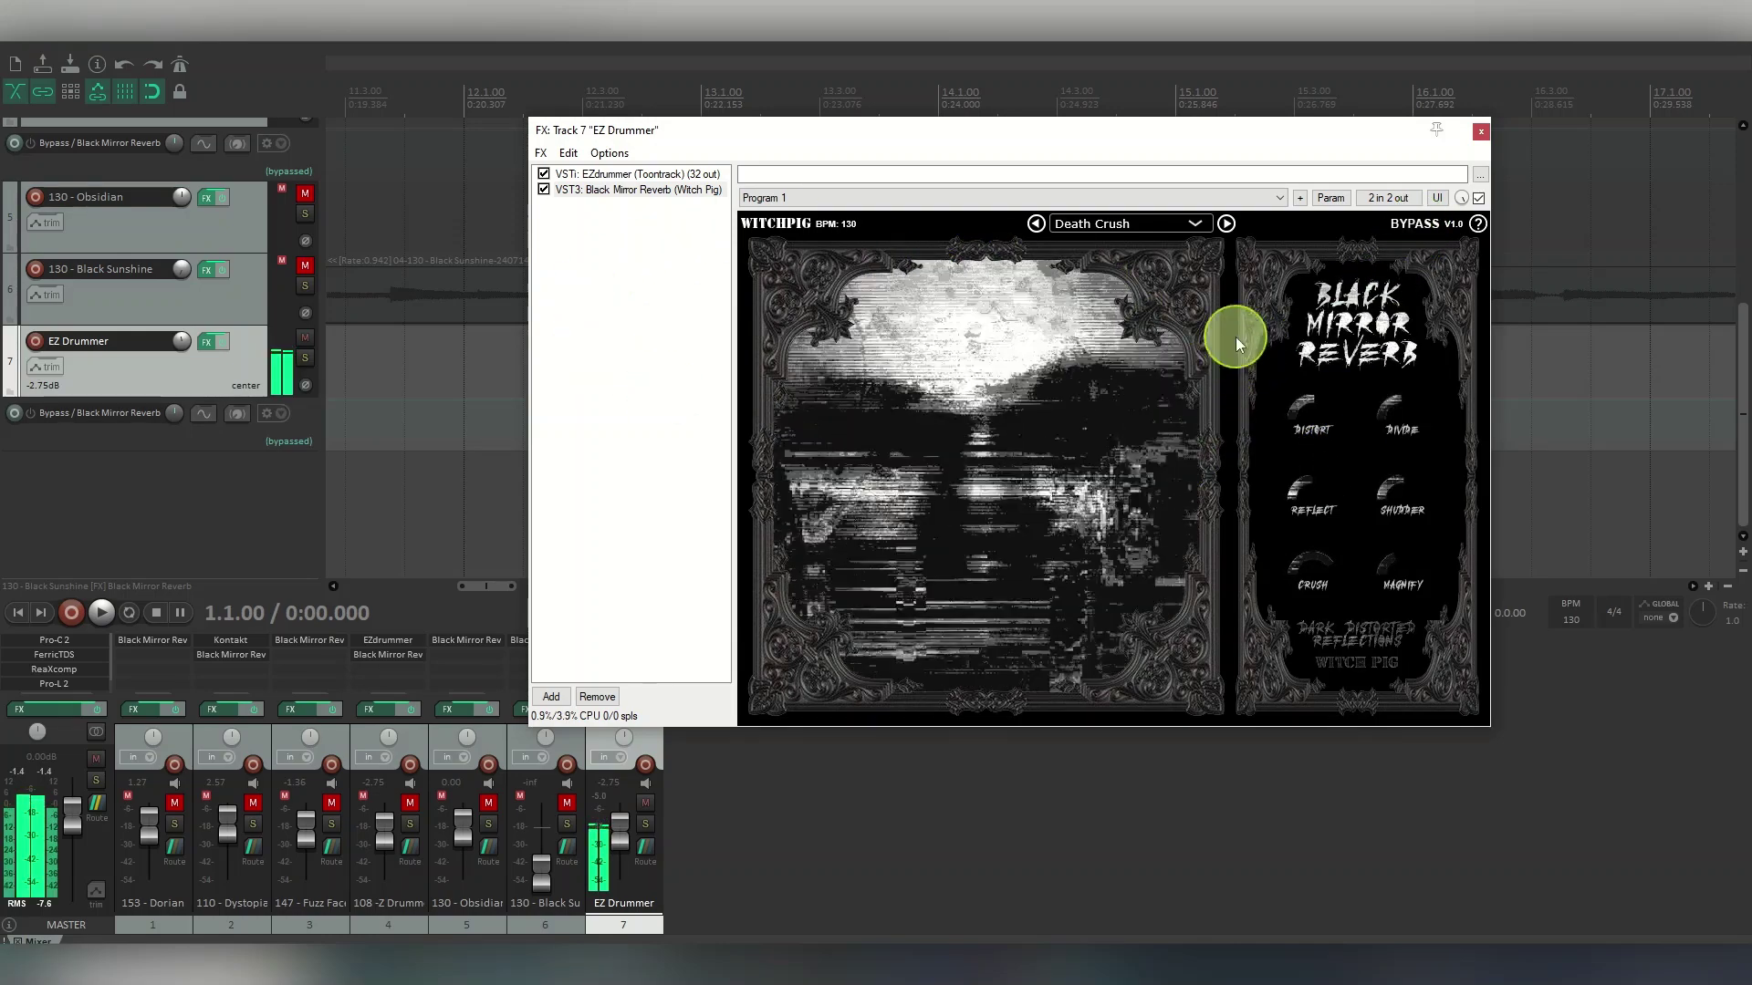
pyautogui.click(609, 175)
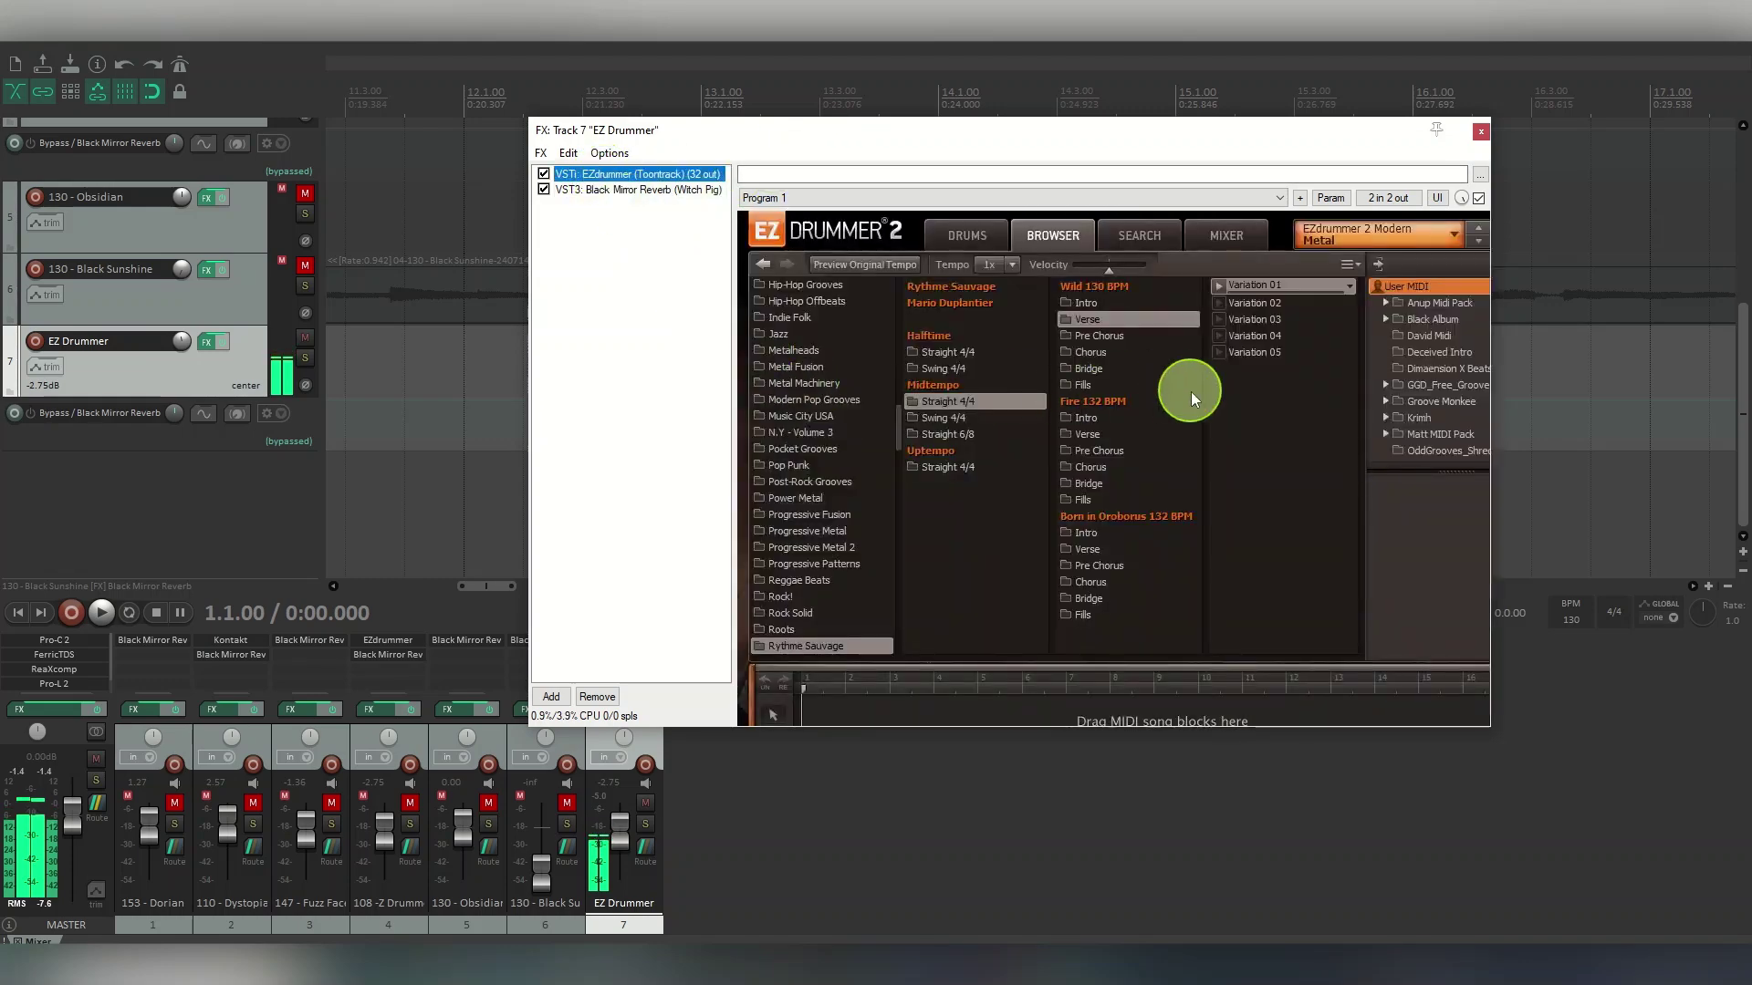
pyautogui.click(632, 189)
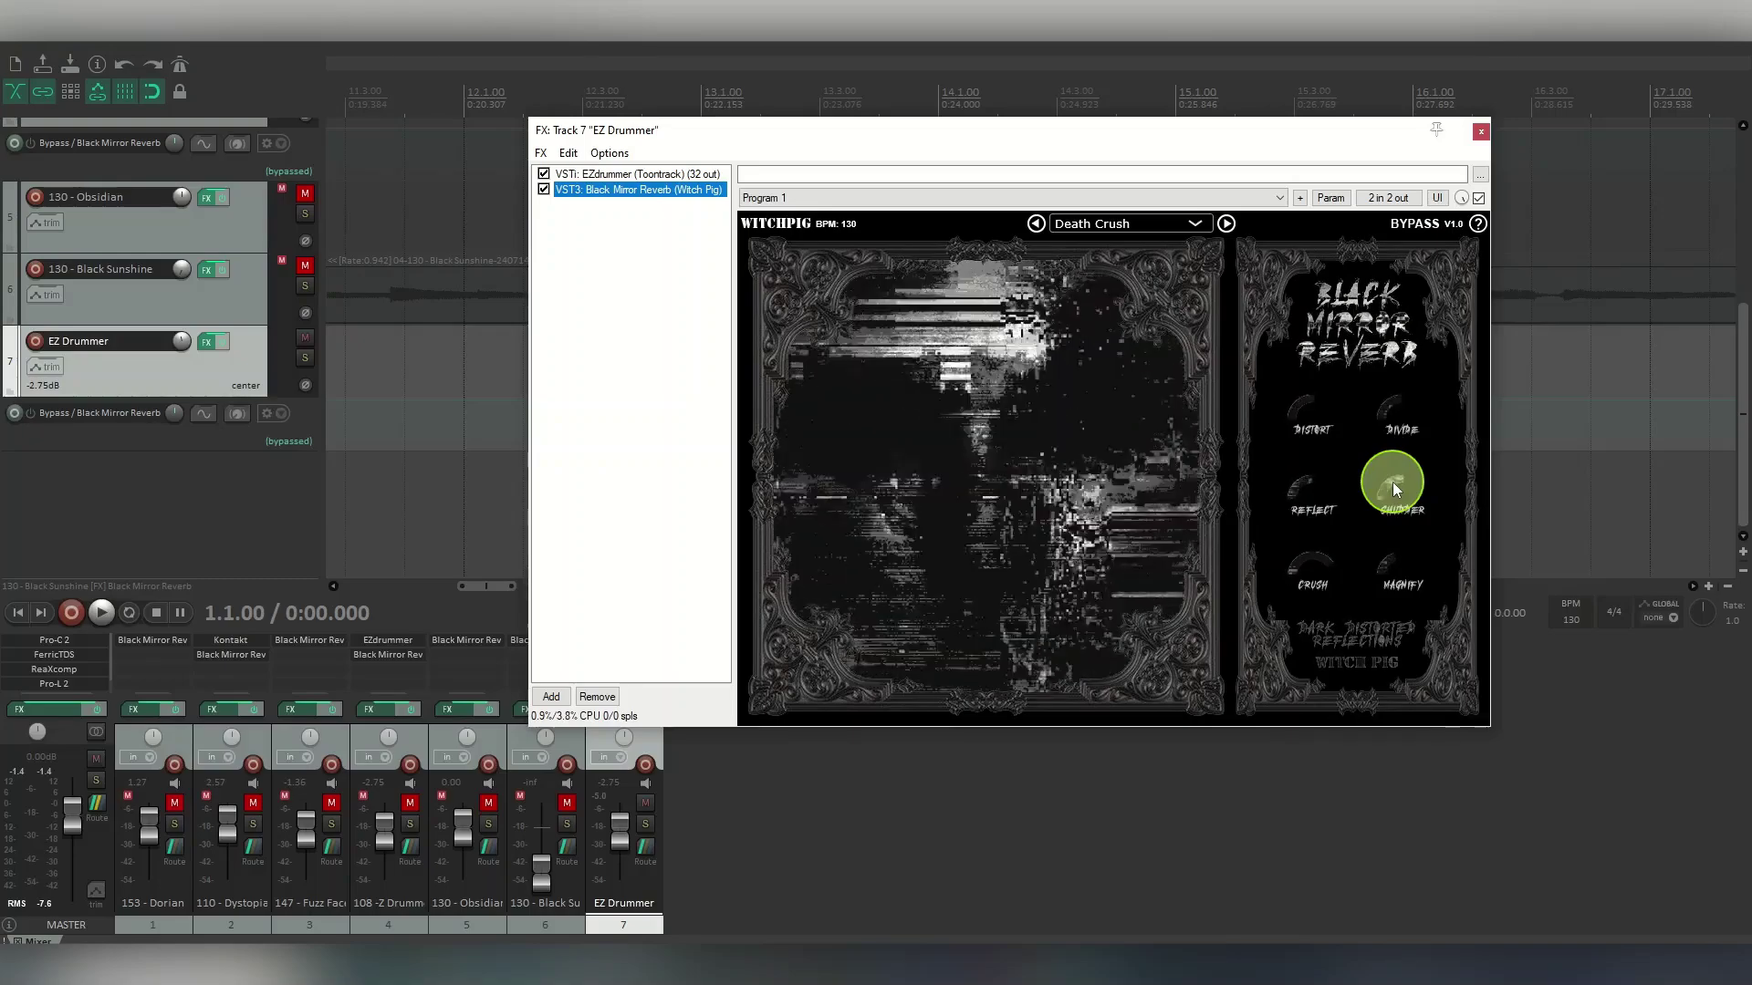
pyautogui.click(618, 176)
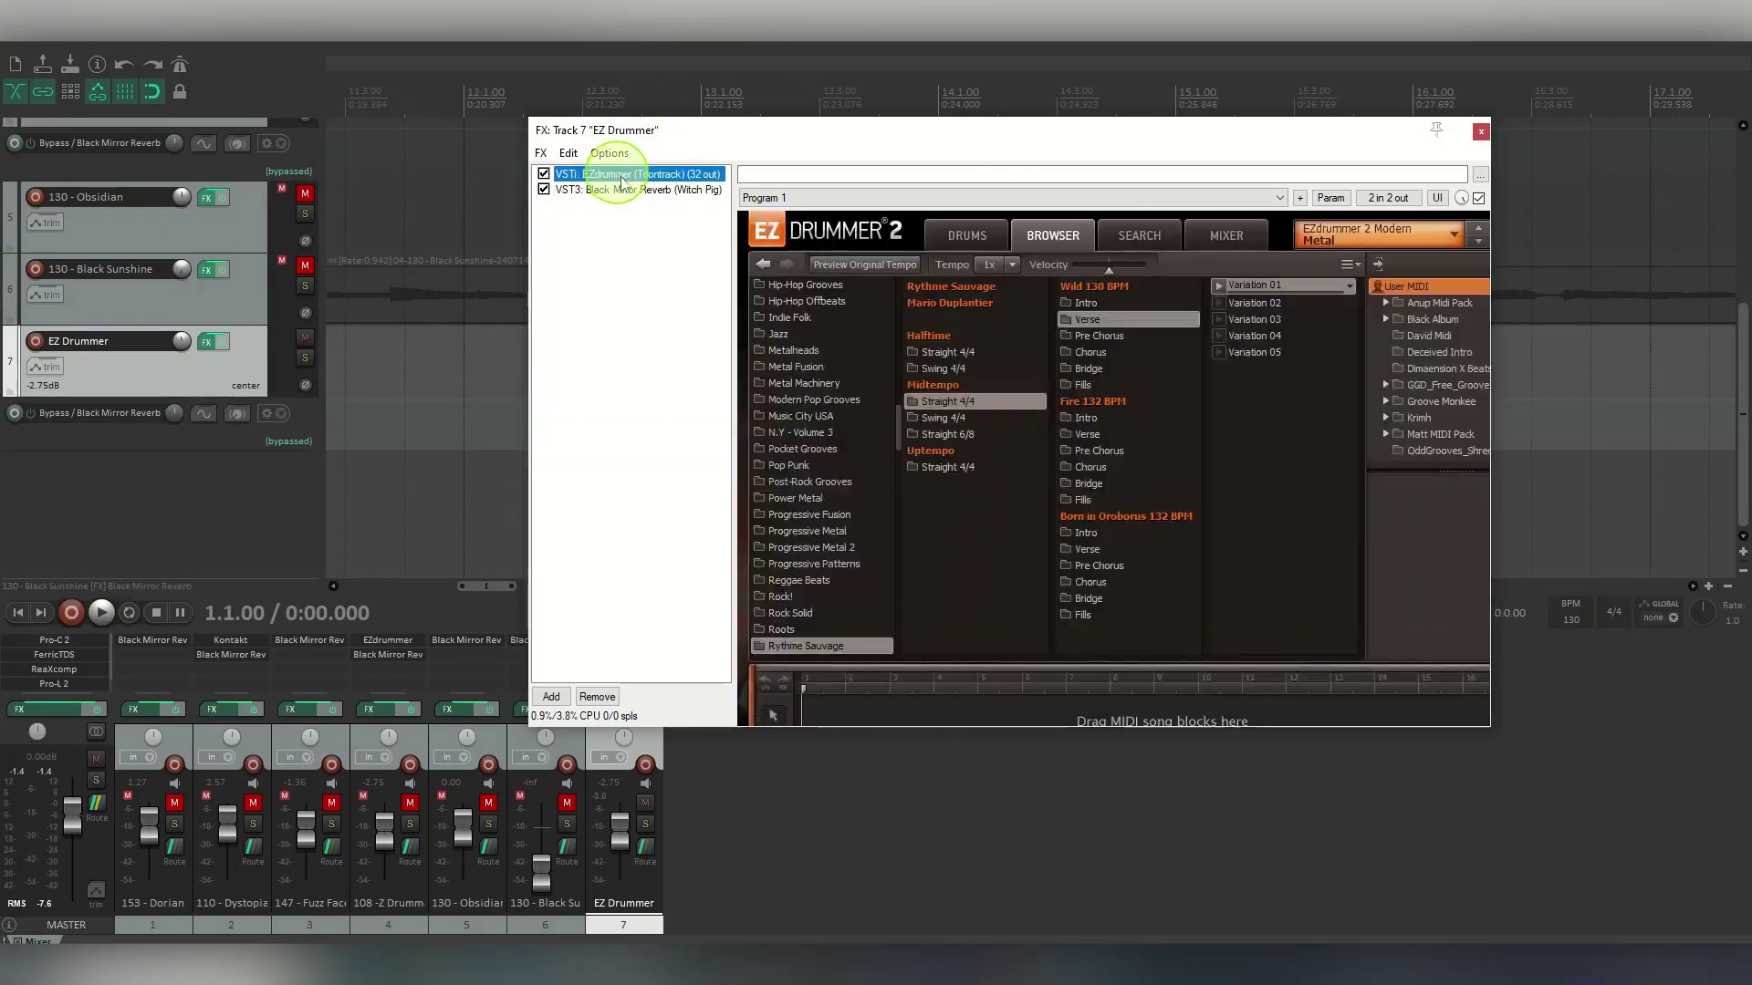
# Play the Variation 01 groove and sweep the reverb's Shudder knob down and back up
pyautogui.click(1219, 286)
pyautogui.click(636, 192)
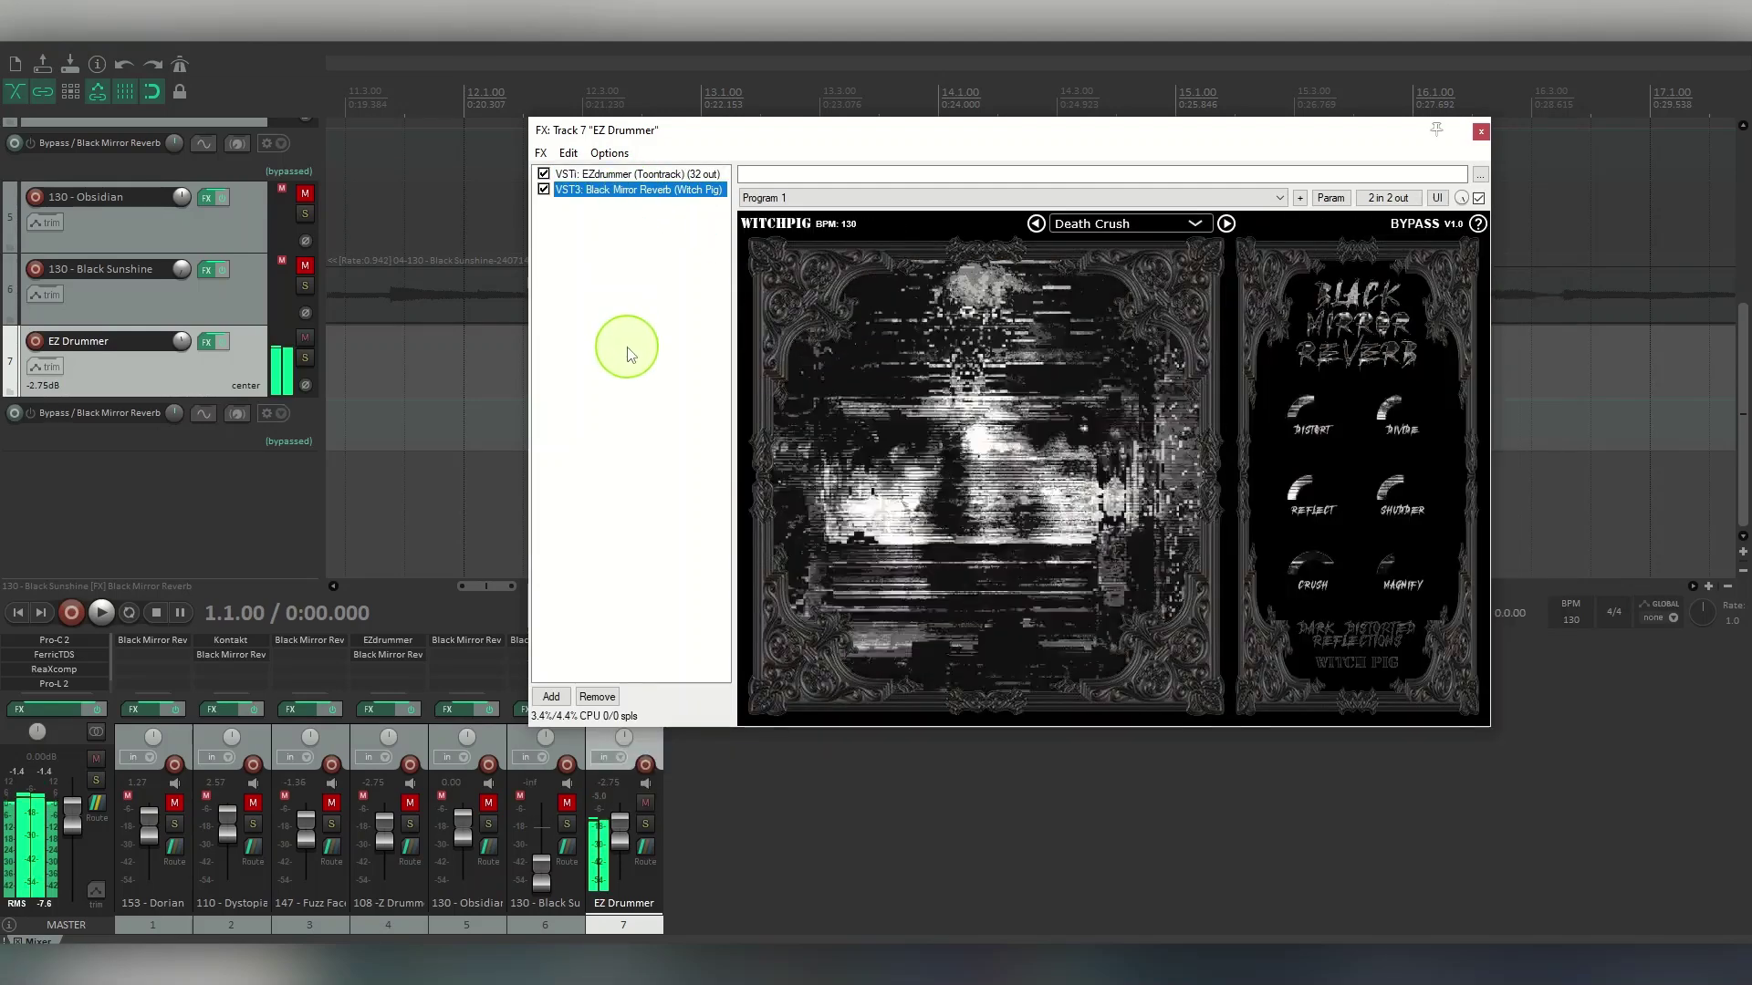
pyautogui.moveTo(1386, 483); pyautogui.dragTo(1413, 226)
# Bypass the Black Mirror Reverb and check the EZdrummer drums dry, then return to the reverb
pyautogui.click(1413, 226)
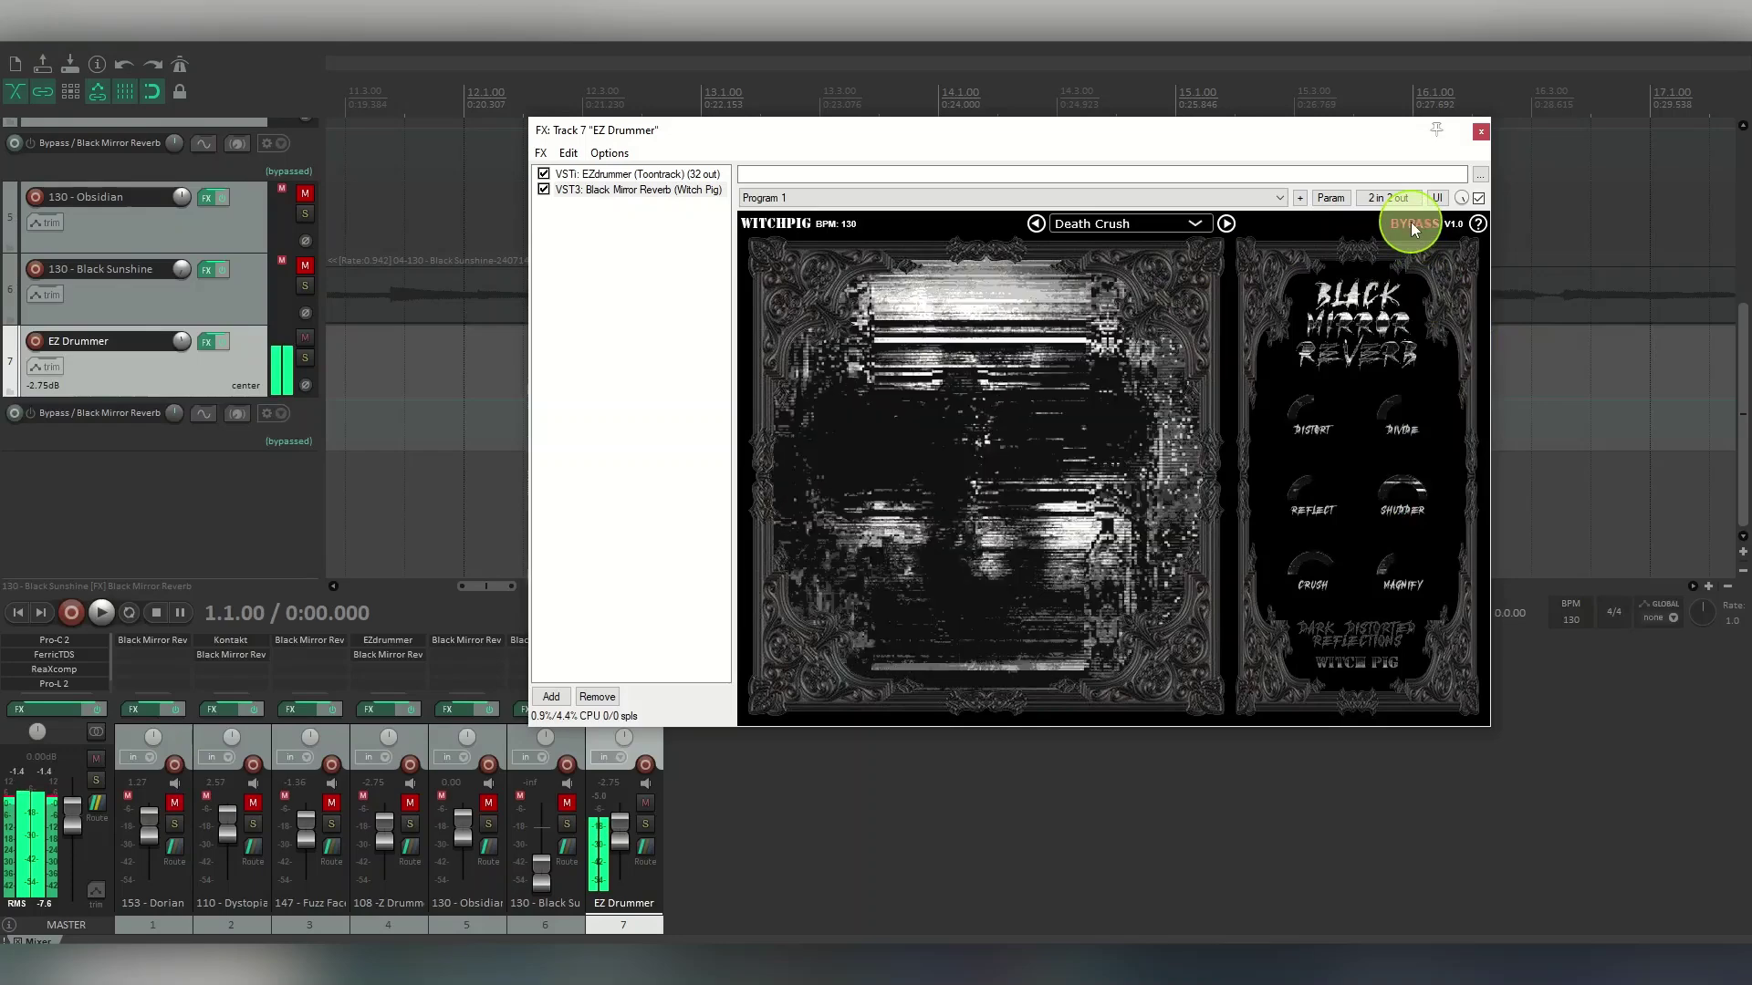
pyautogui.click(584, 174)
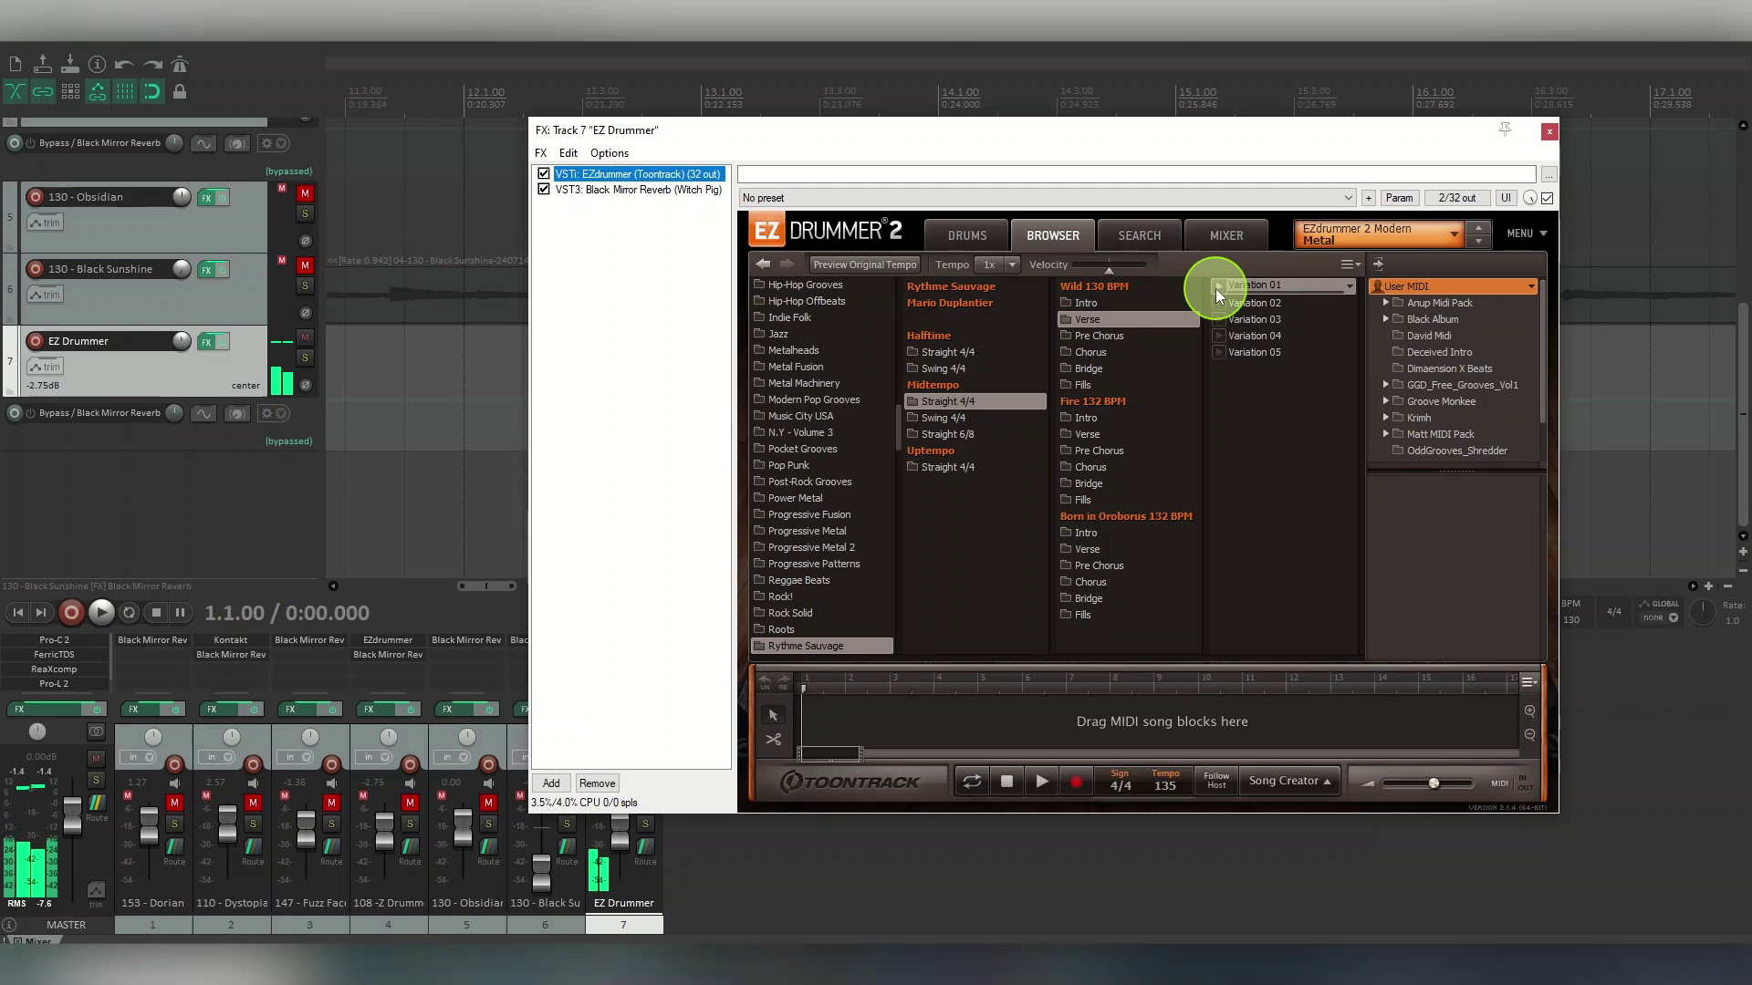
pyautogui.click(636, 192)
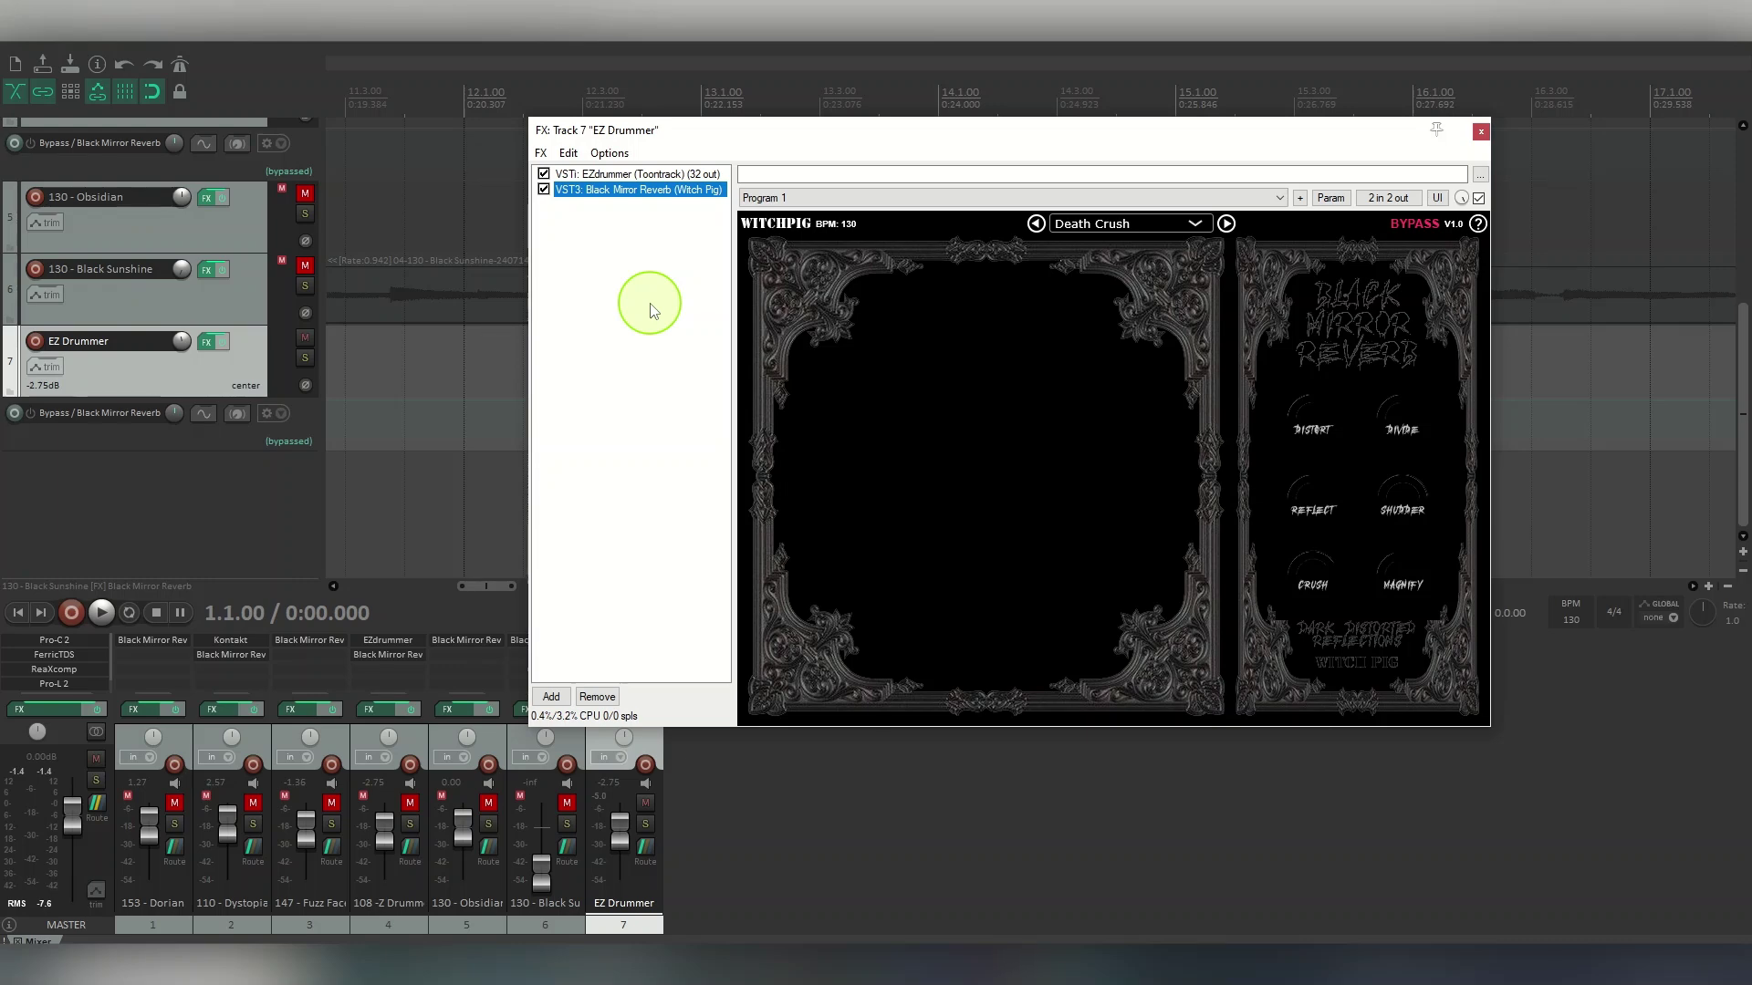
# Re-enable the reverb on the Death Crush preset, adjust Shudder and raise Crush
pyautogui.click(1407, 222)
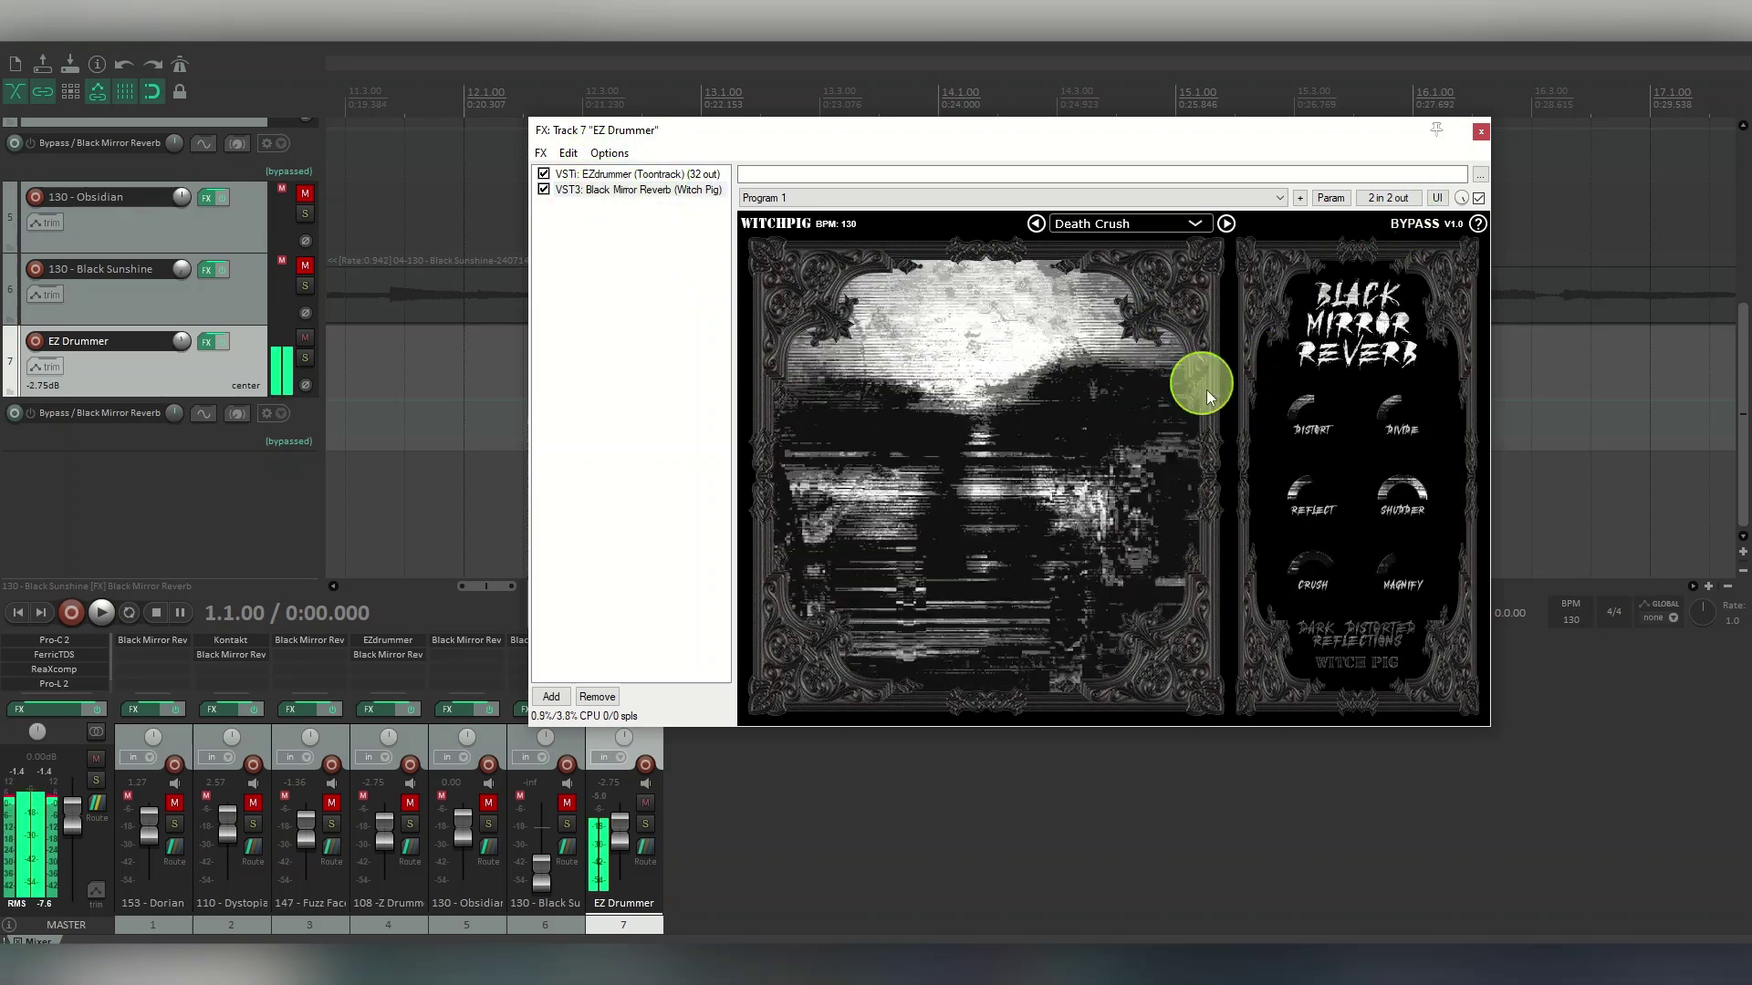
pyautogui.moveTo(1405, 476); pyautogui.dragTo(1375, 481)
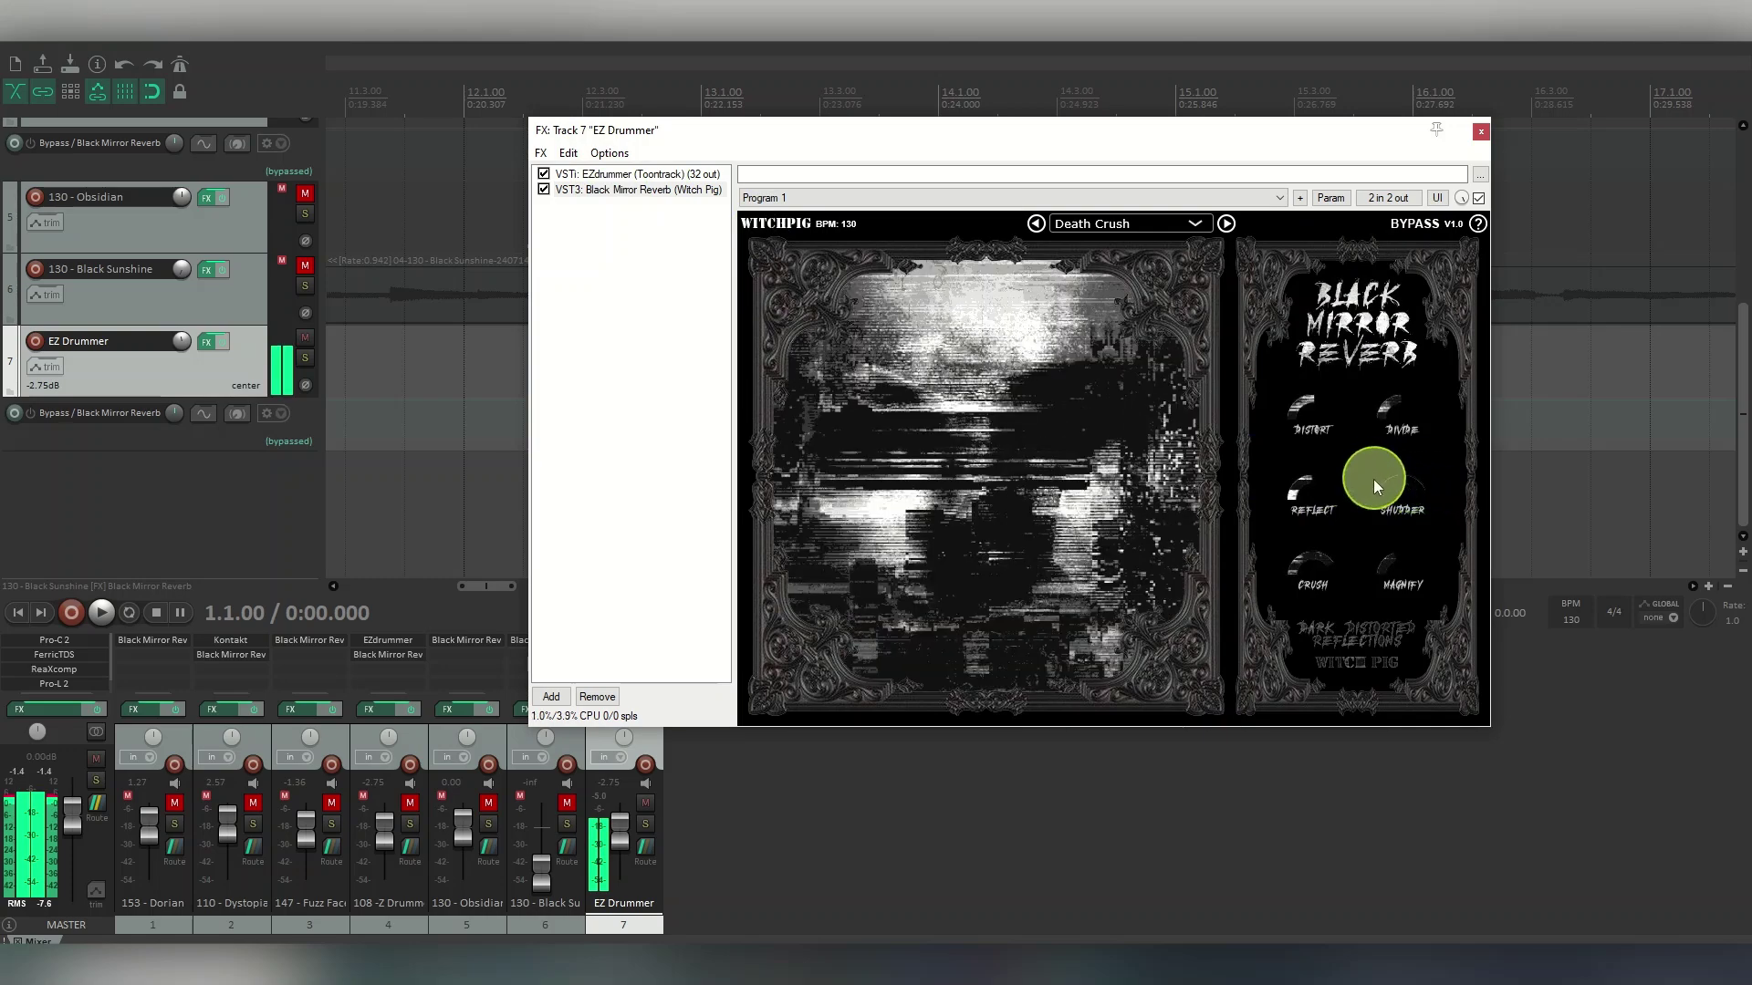
pyautogui.moveTo(1310, 556); pyautogui.dragTo(1396, 402)
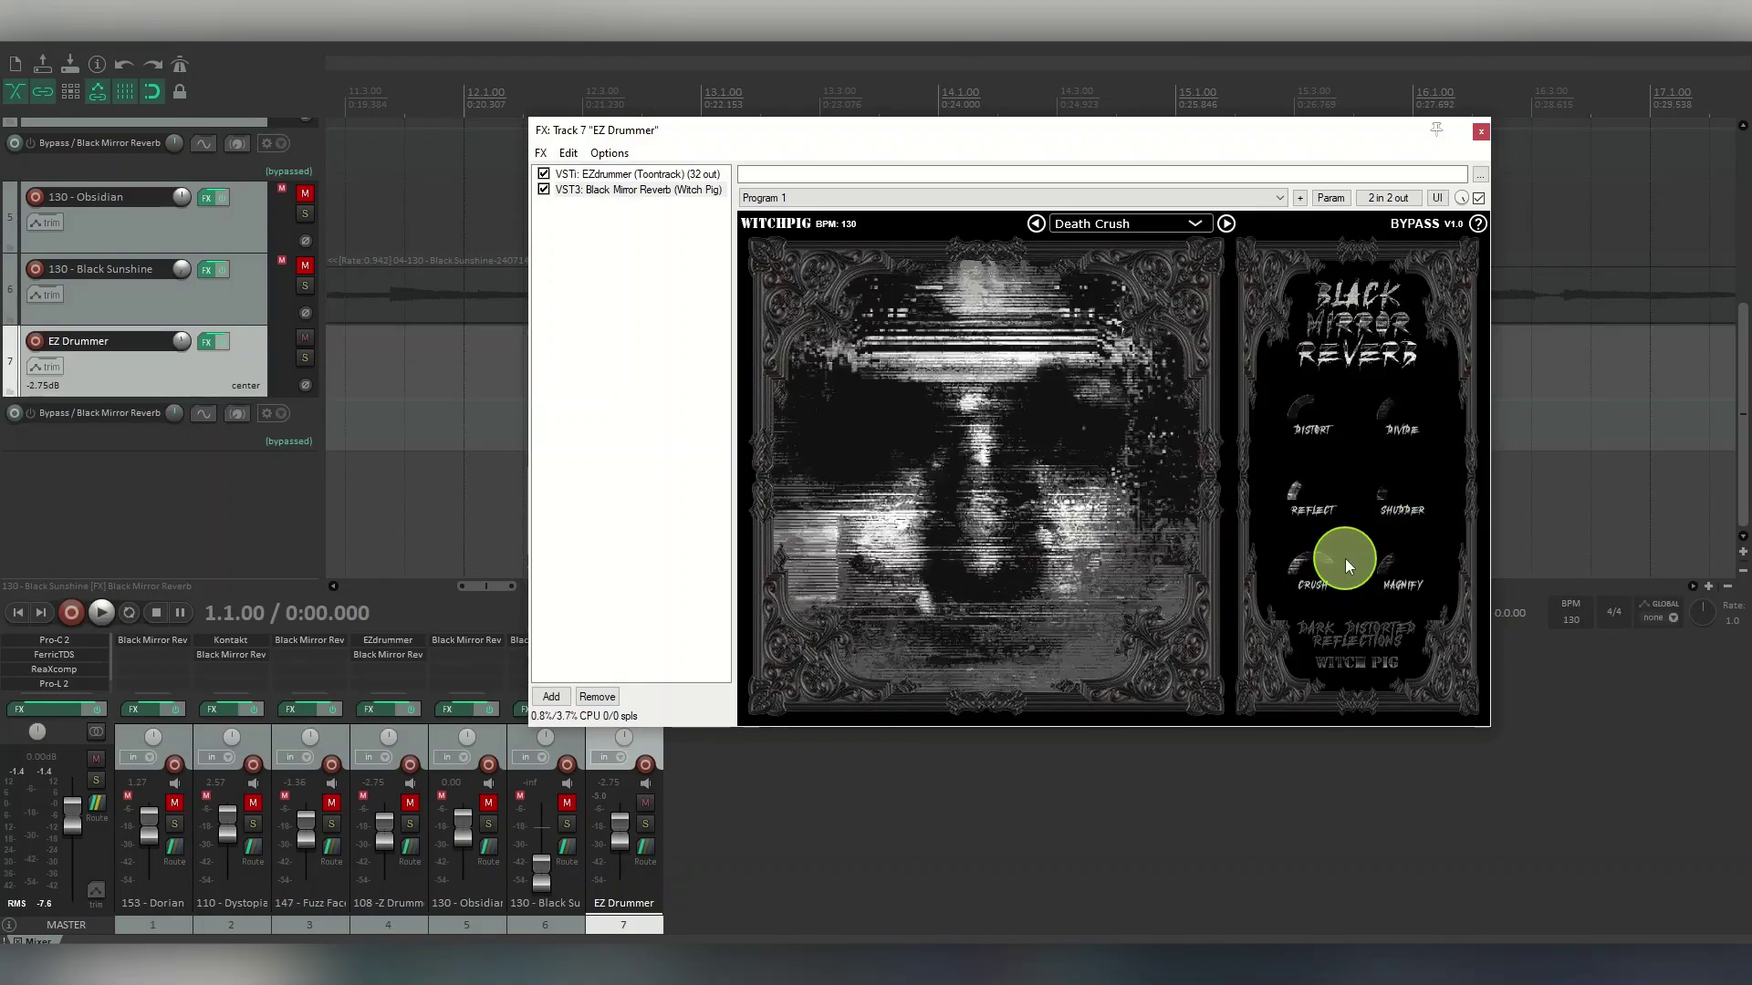
# Show and hide the reverb's help overlay, then switch to the Witchpig help page in Chrome
pyautogui.click(1478, 224)
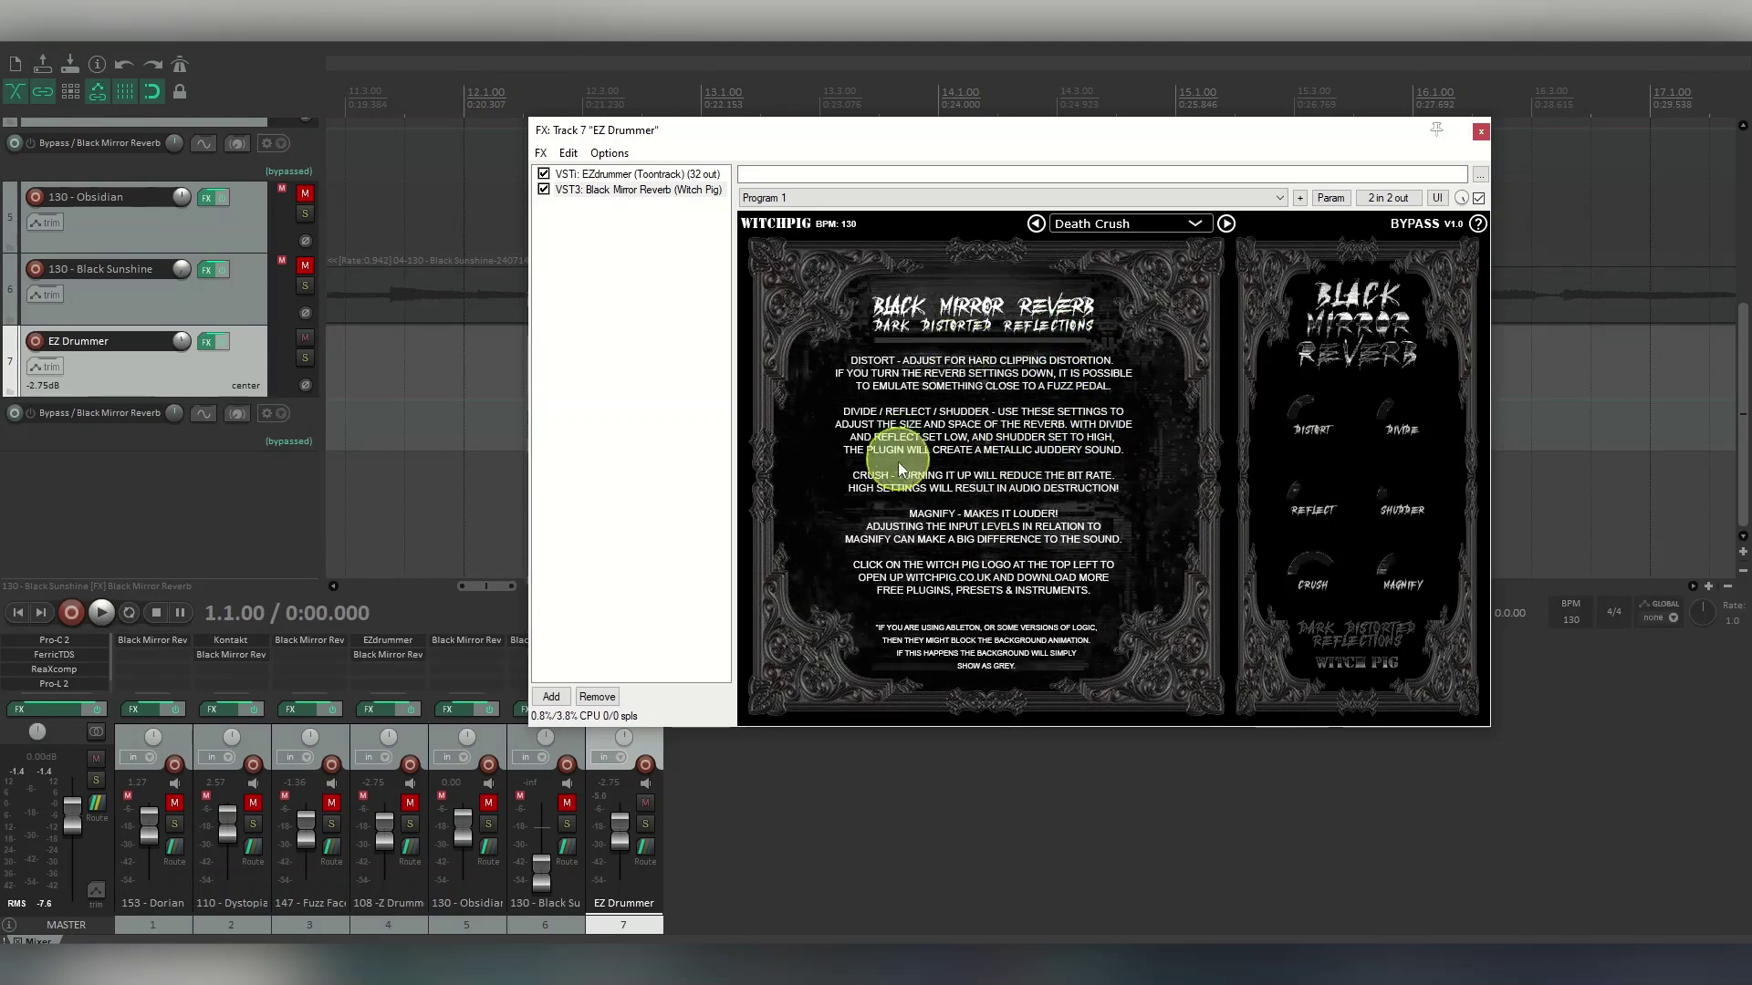
pyautogui.click(1478, 223)
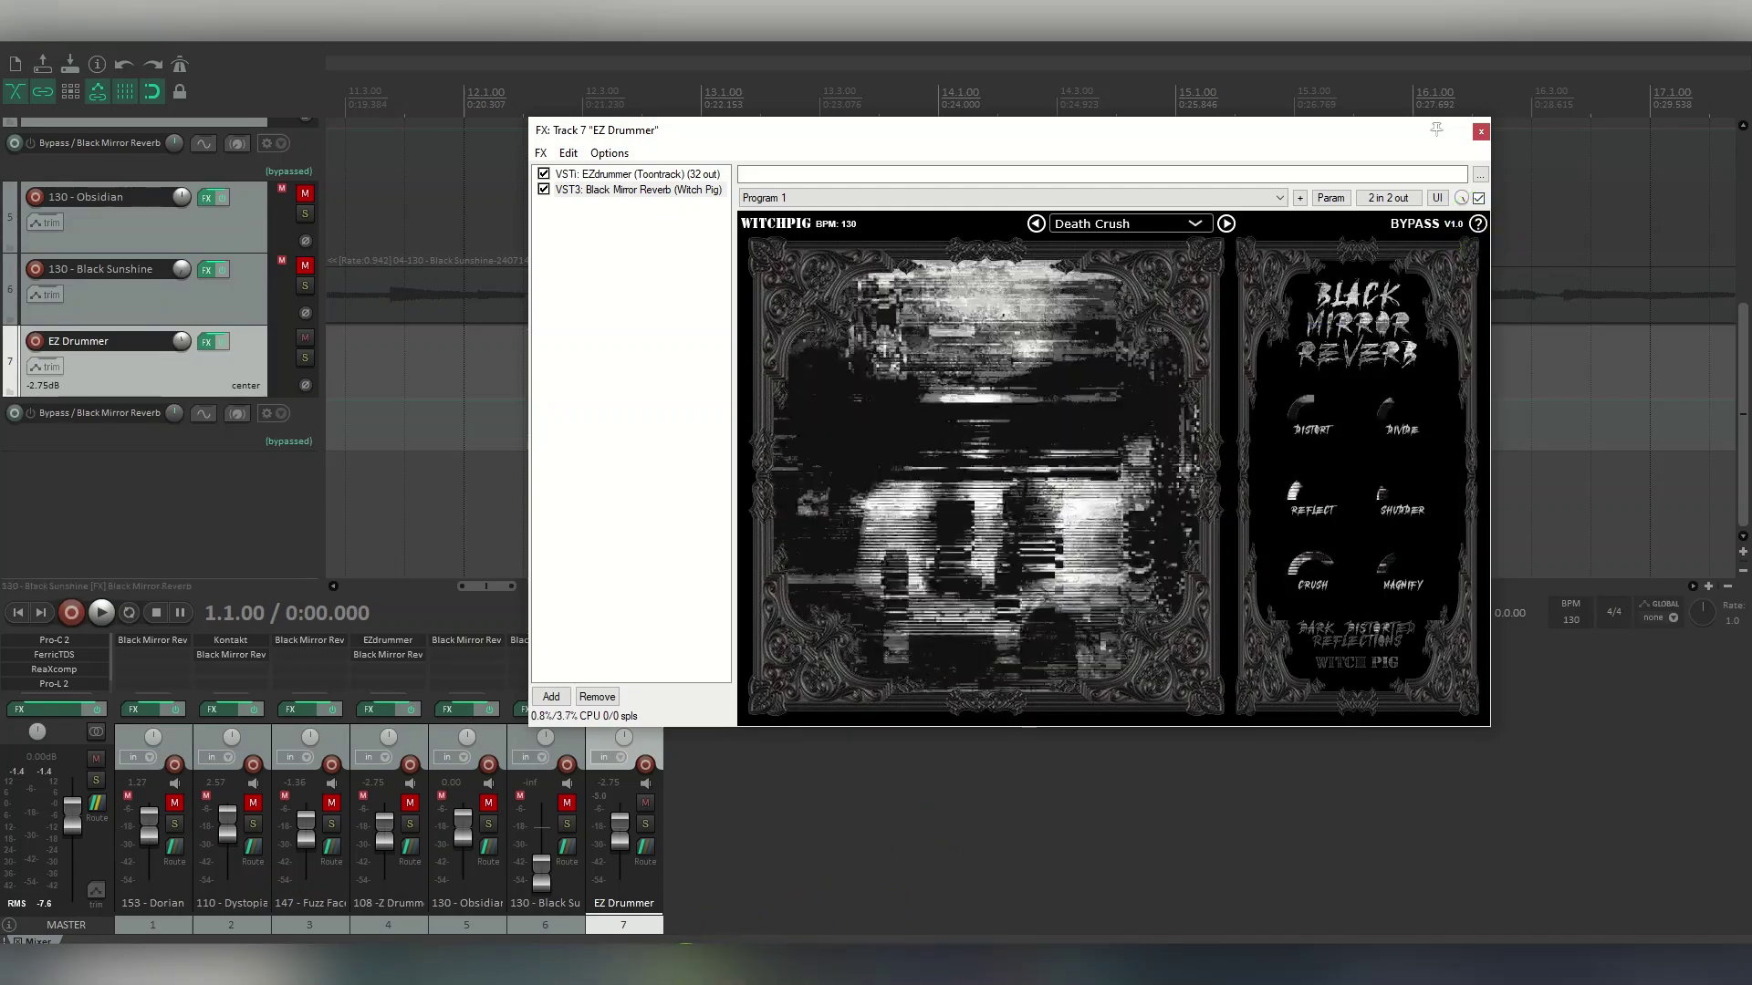
pyautogui.click(672, 940)
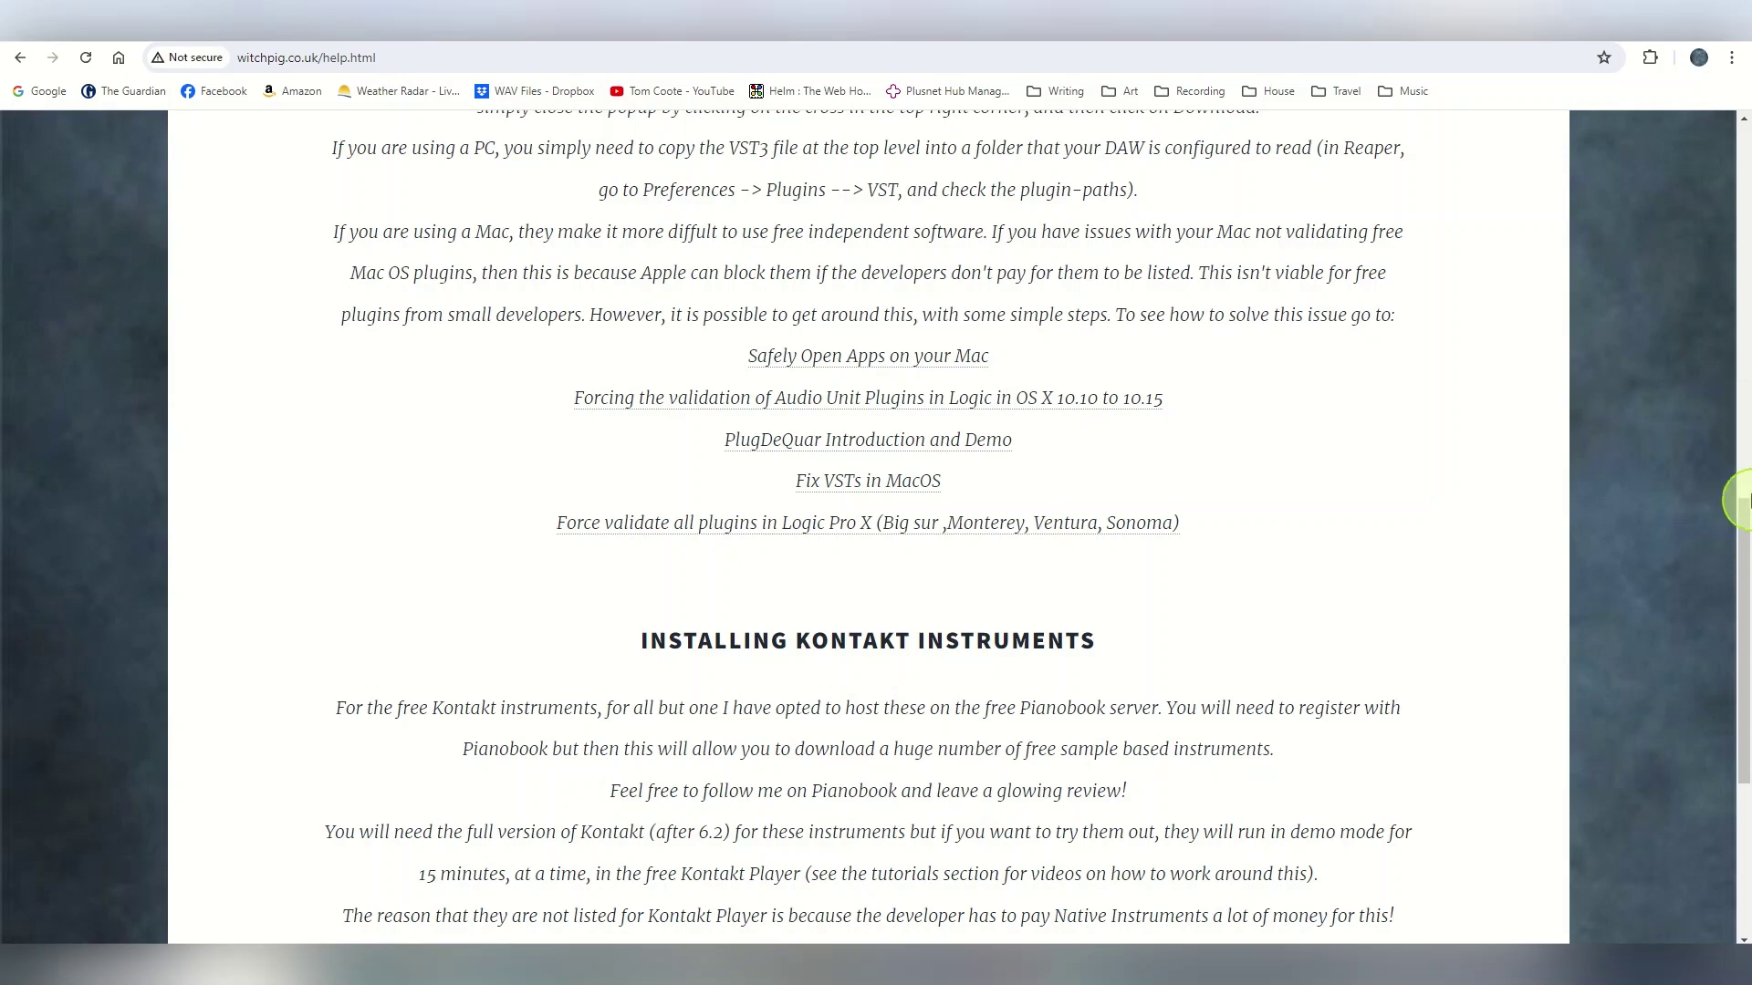
# Go from the top of the Witchpig help page to the TUTORIALS page
pyautogui.moveTo(1743, 500); pyautogui.dragTo(1742, 117)
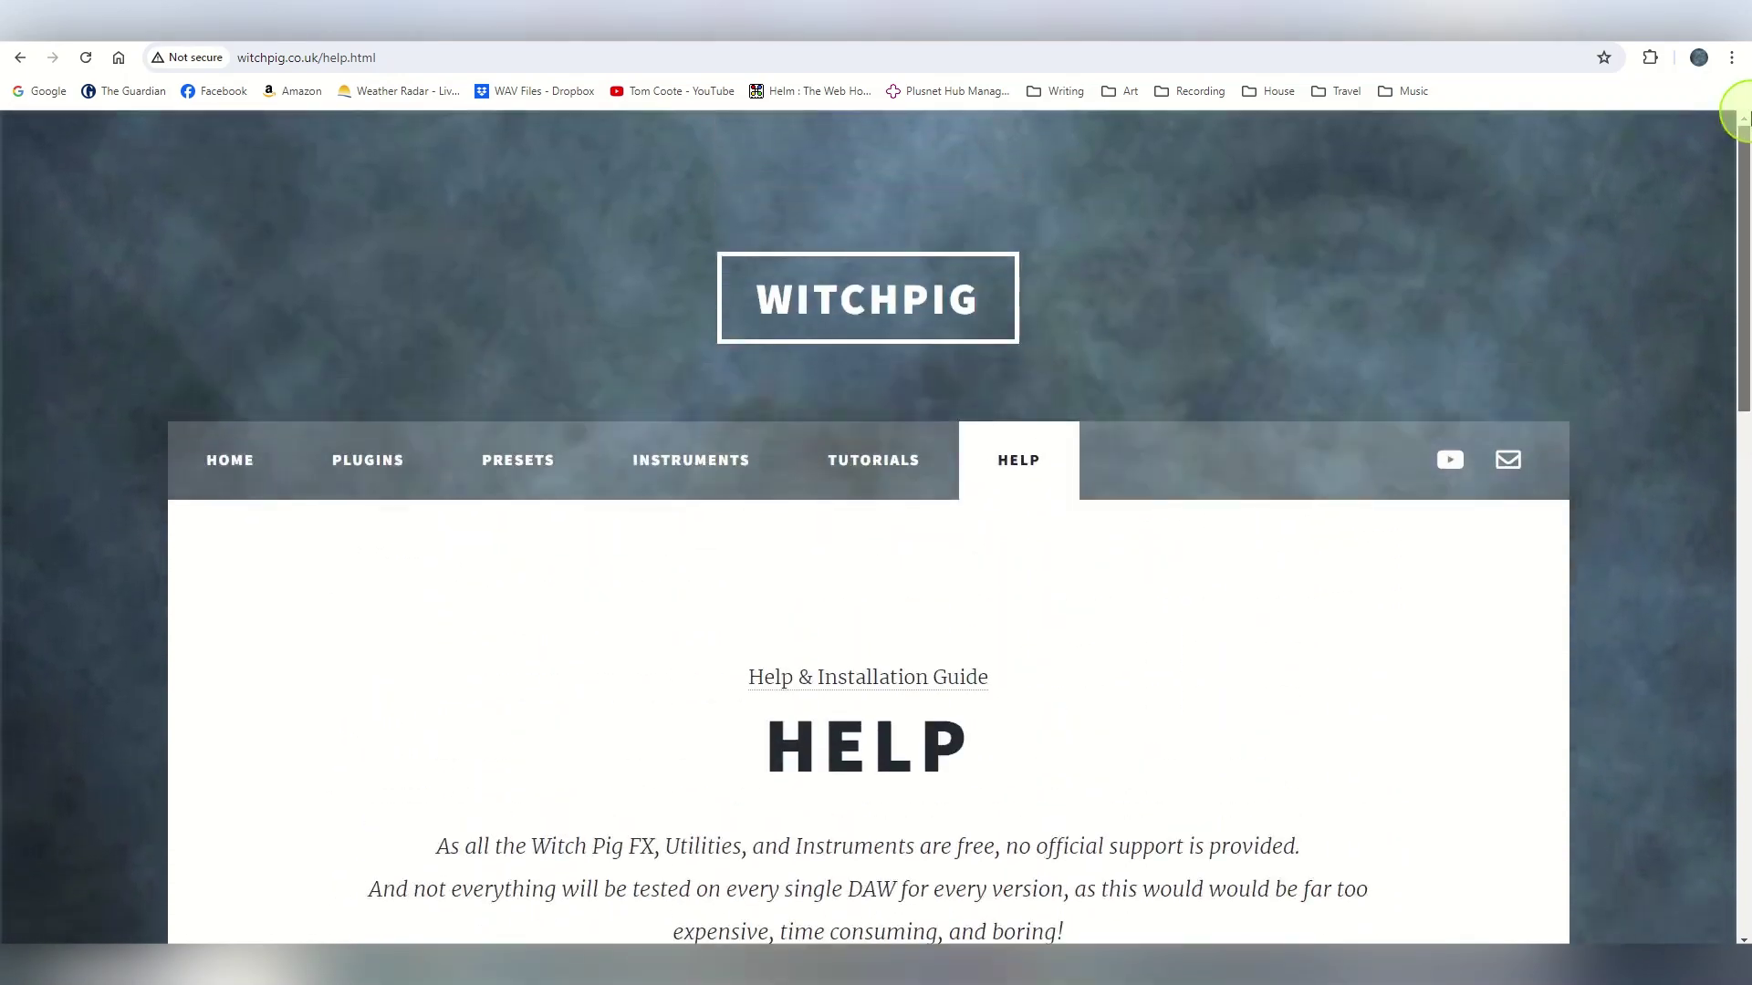
pyautogui.click(385, 464)
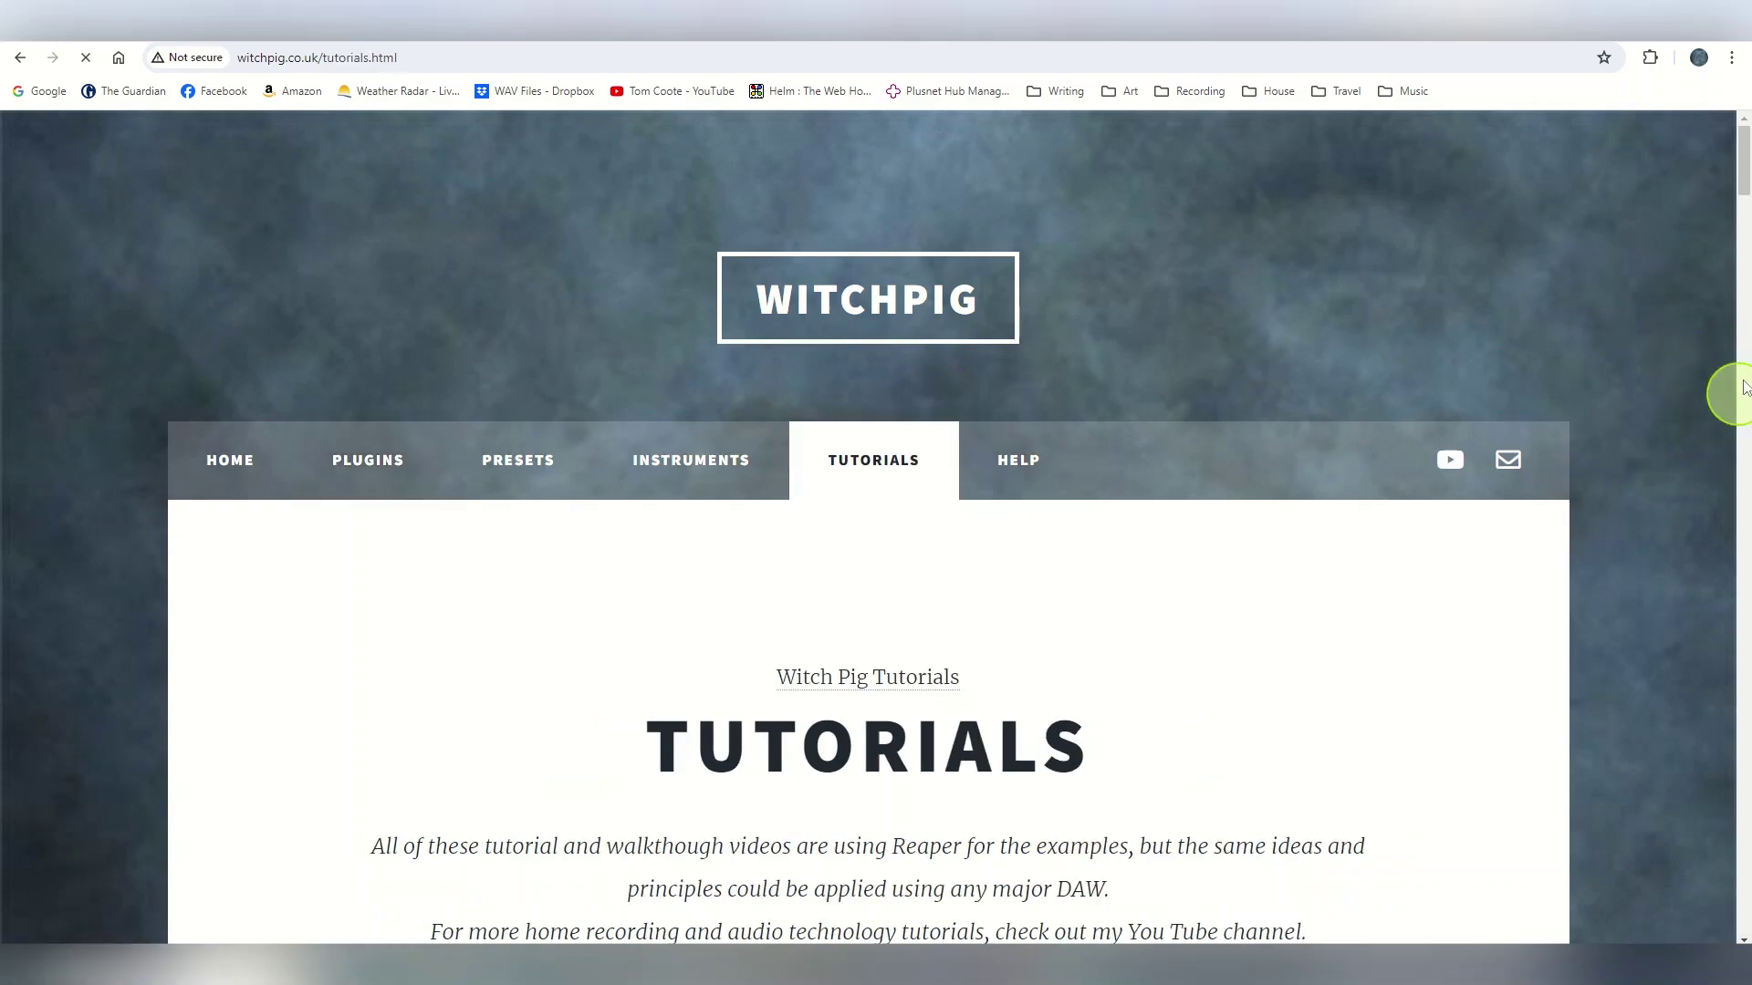
# Scroll down to the 'Automating Parallel Distortion in Reaper' Siberian Hamster video and its description
pyautogui.moveTo(1744, 187); pyautogui.dragTo(1745, 896)
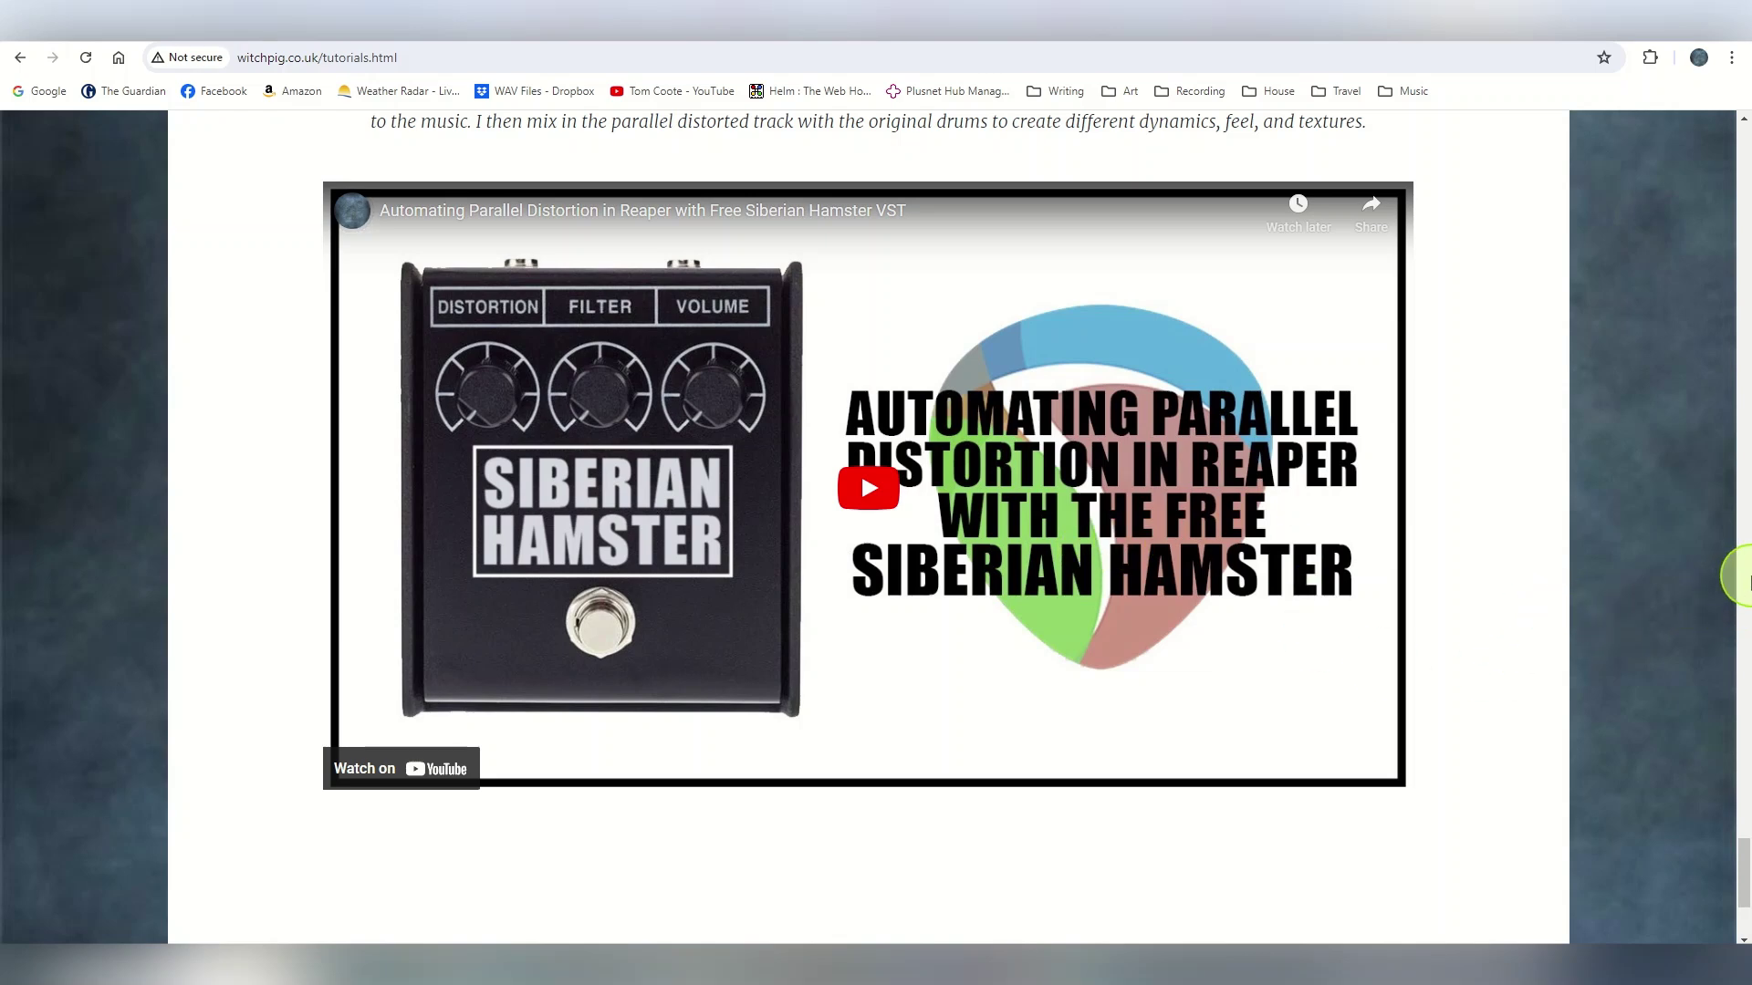
pyautogui.moveTo(1745, 872); pyautogui.dragTo(1744, 847)
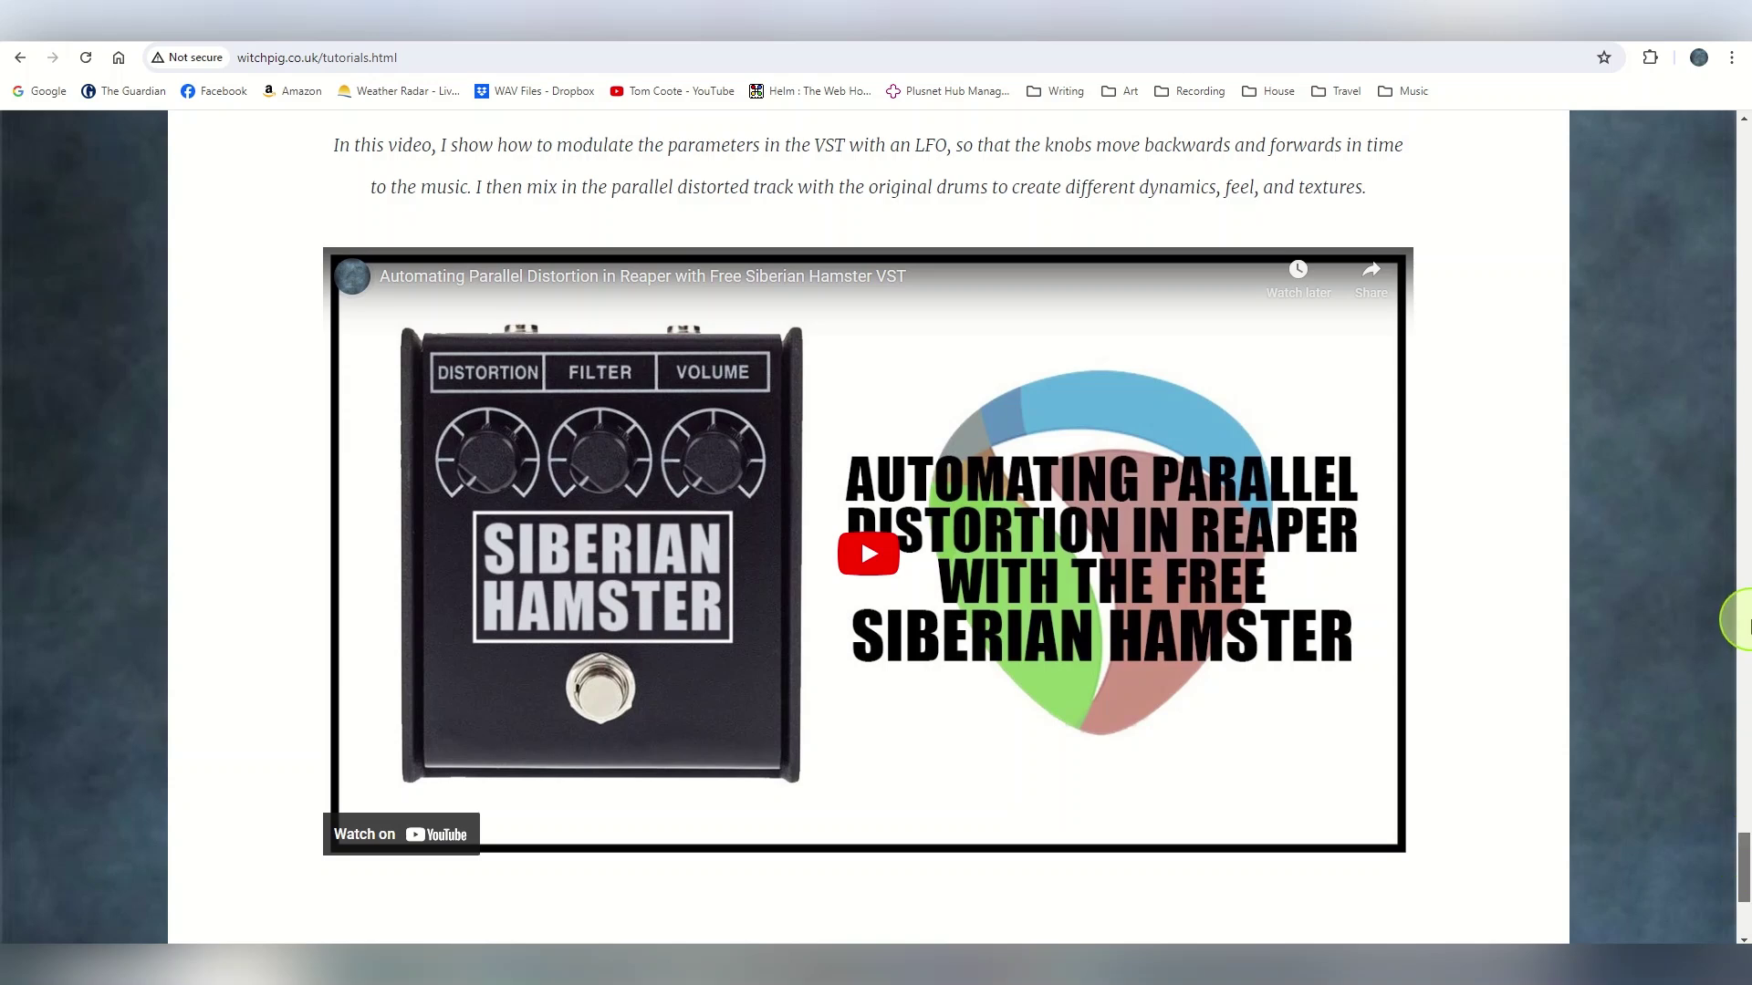